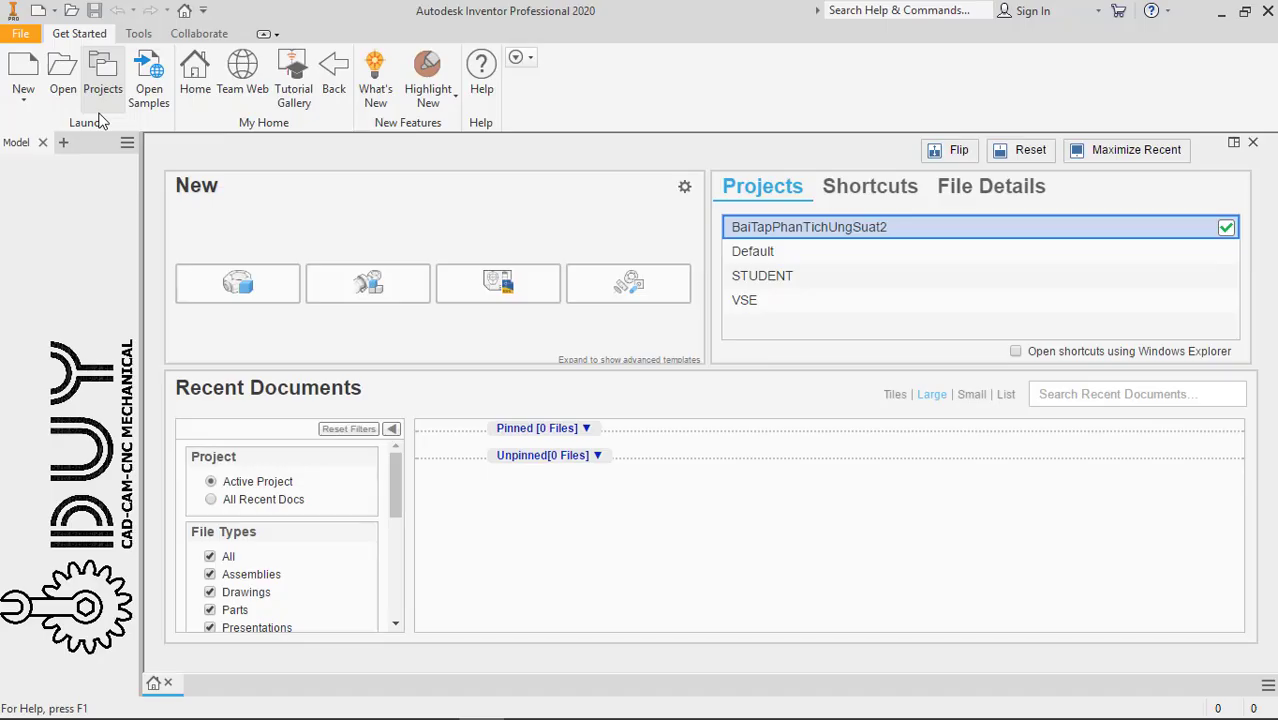
- Create a new part from the metric Standard (mm).ipt template
{"action": "left_click", "coordinate": [23, 92]}
{"action": "left_click", "coordinate": [38, 130]}
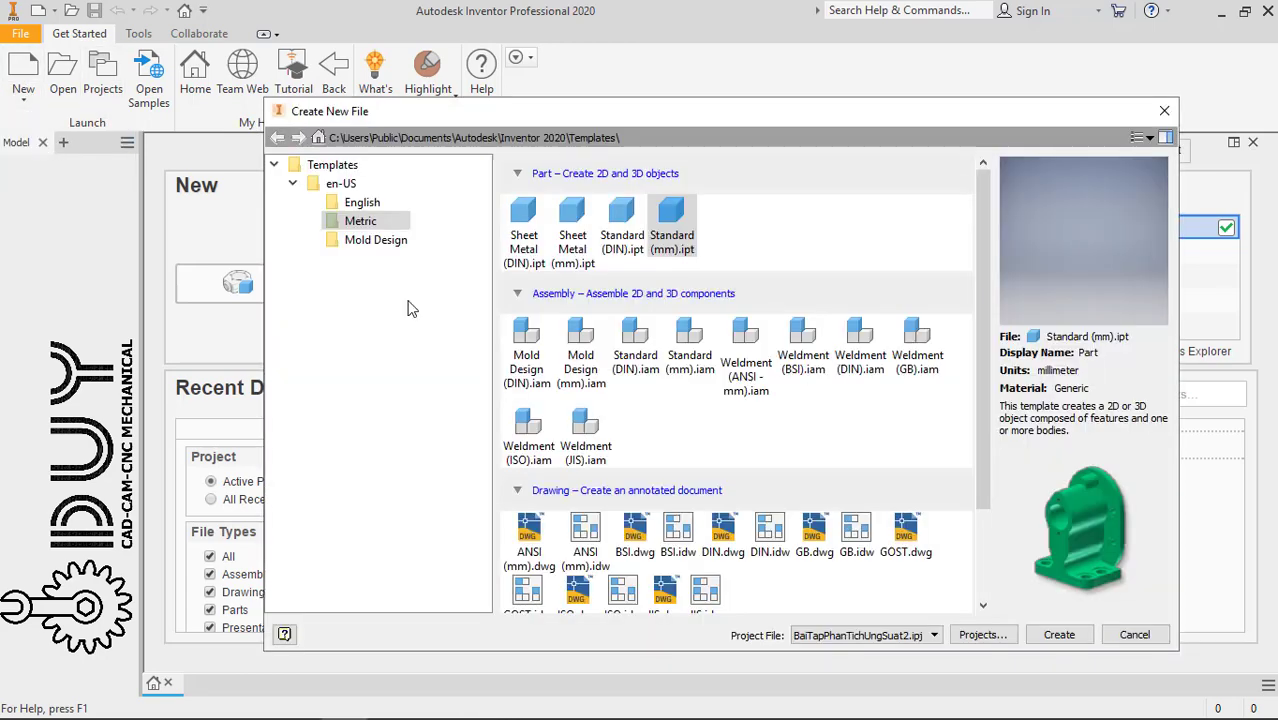
{"action": "left_click", "coordinate": [659, 226]}
{"action": "left_click", "coordinate": [1059, 634]}
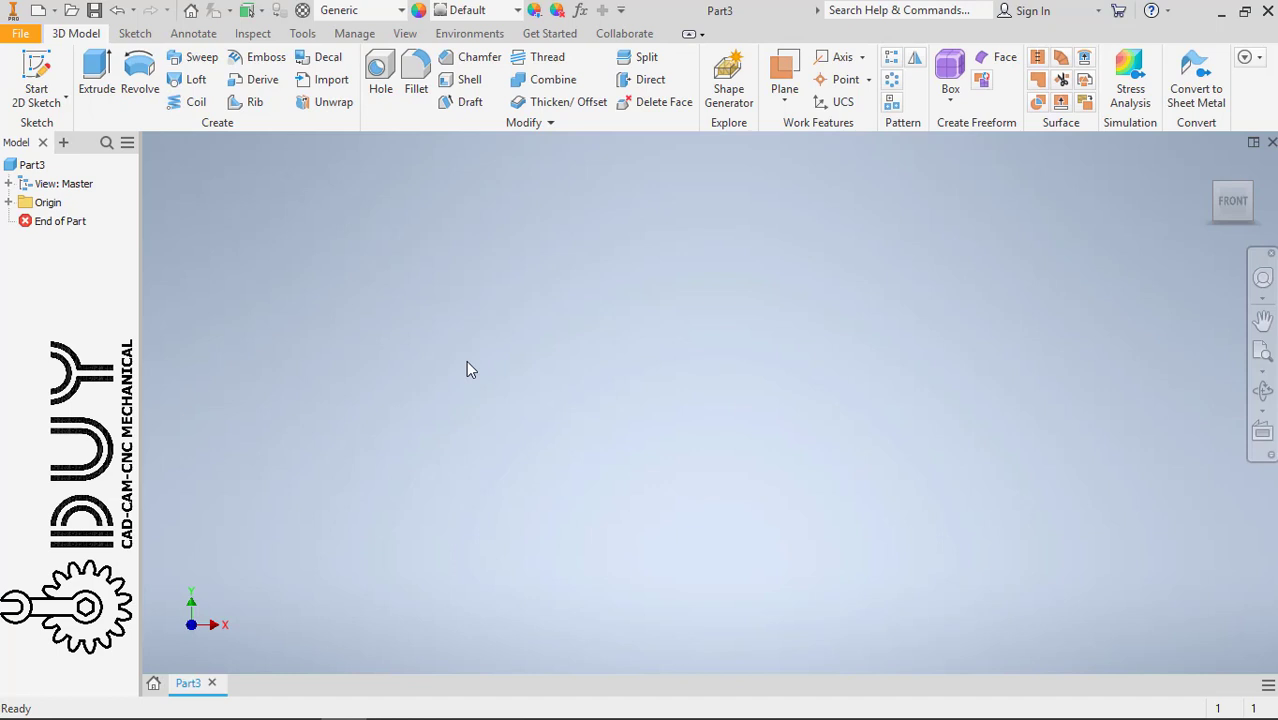
- Start a new 2D sketch on the XY plane
{"action": "right_click", "coordinate": [641, 325]}
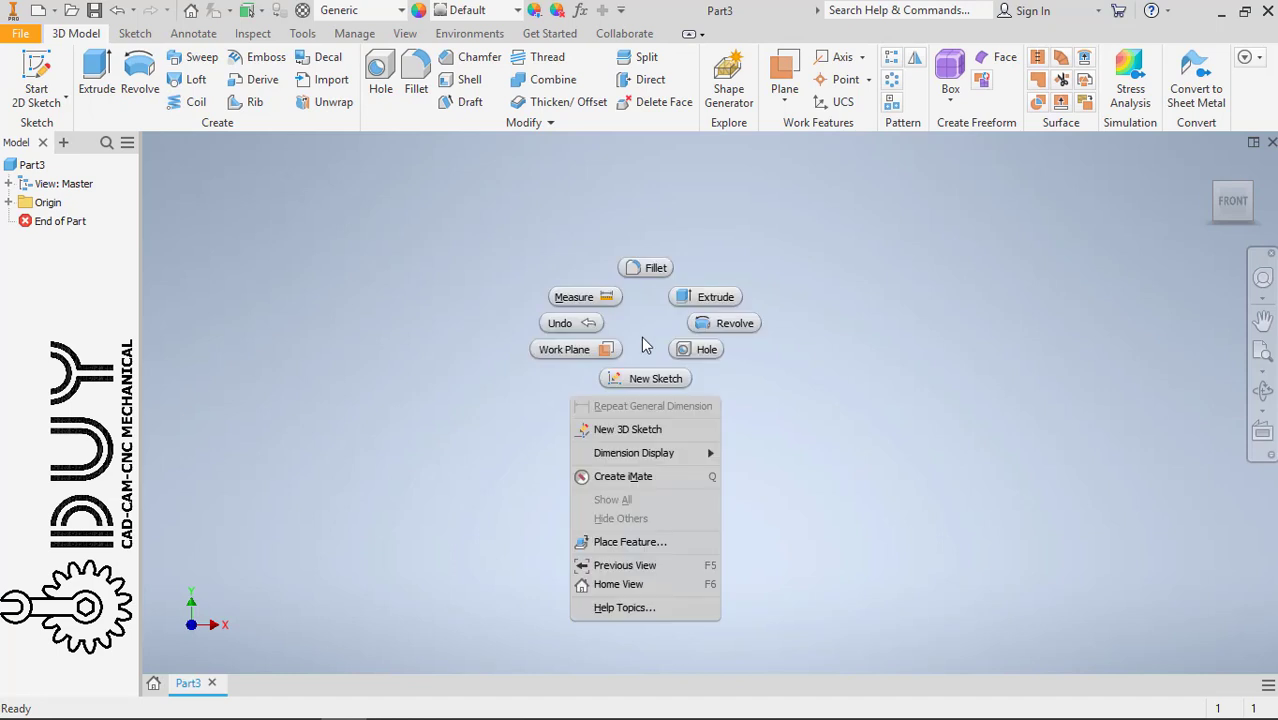
{"action": "left_click", "coordinate": [645, 377]}
{"action": "left_click", "coordinate": [645, 244]}
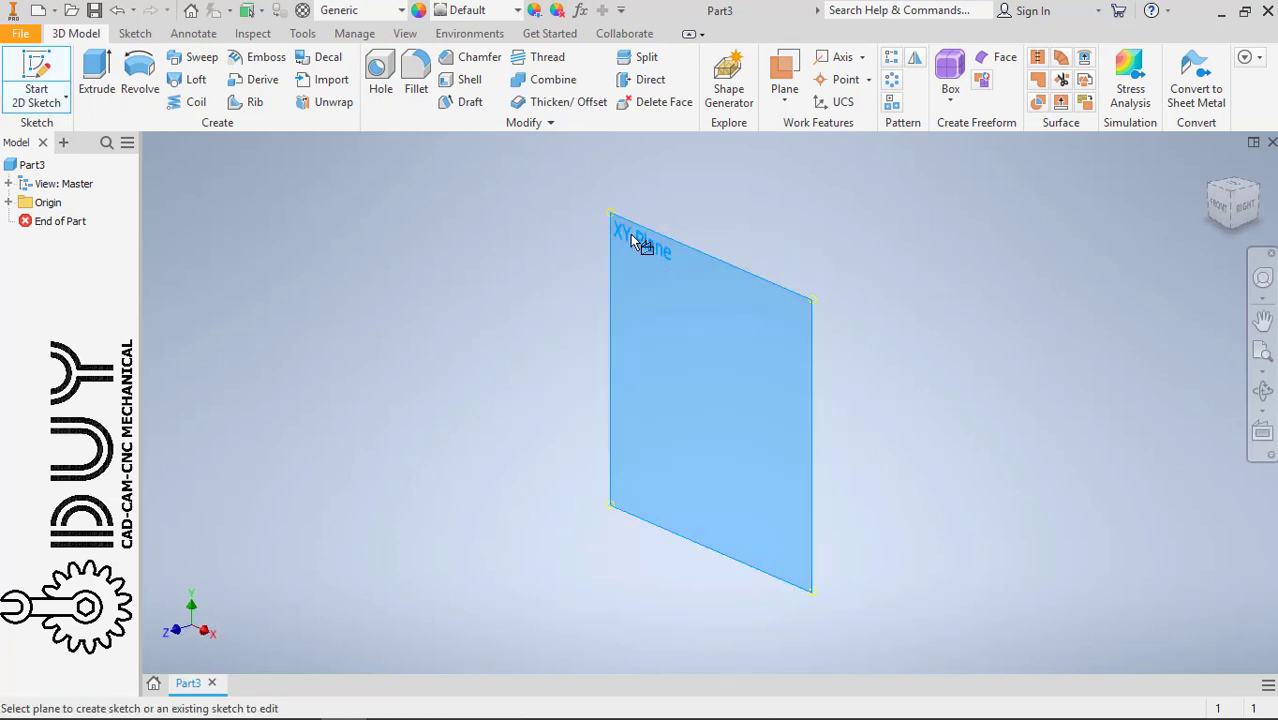
- Sketch four separate circles about 3 mm in diameter, two upper and two lower in staggered positions, above and right of the origin
{"action": "middle_click_drag", "start_coordinate": [699, 328], "coordinate": [507, 436]}
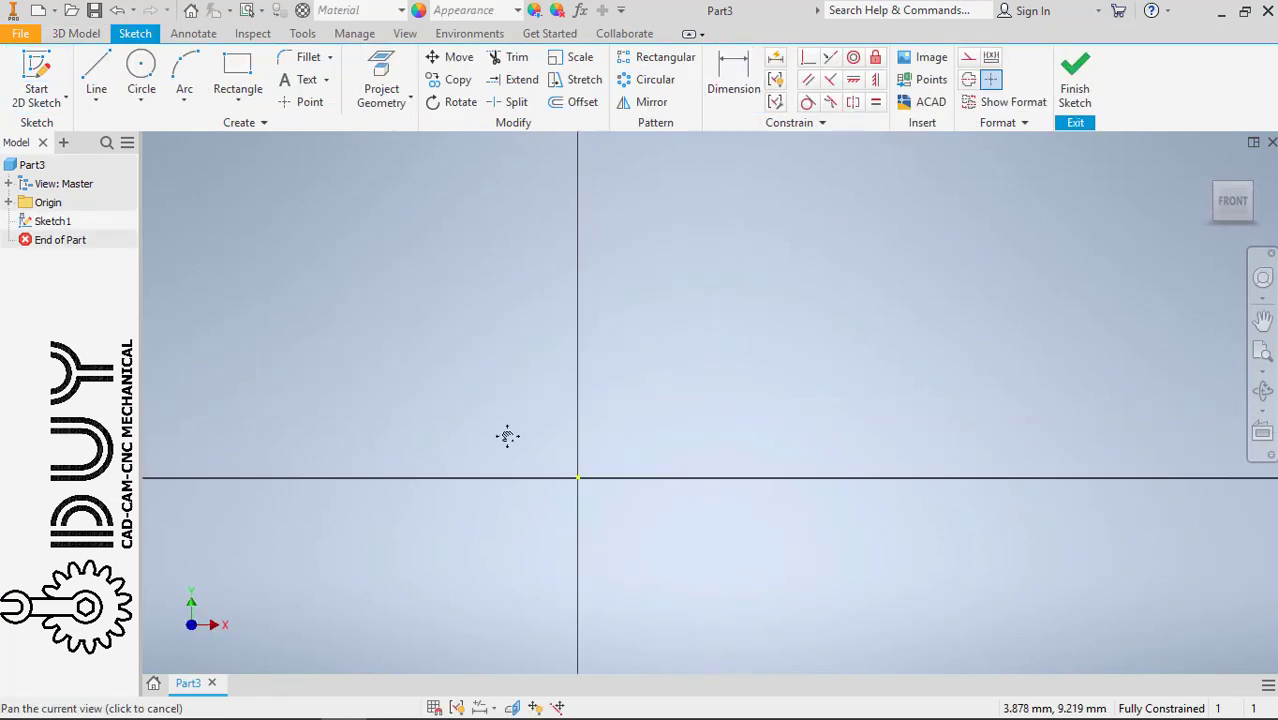
{"action": "right_click", "coordinate": [701, 247]}
{"action": "left_click", "coordinate": [599, 214]}
{"action": "left_click", "coordinate": [588, 298]}
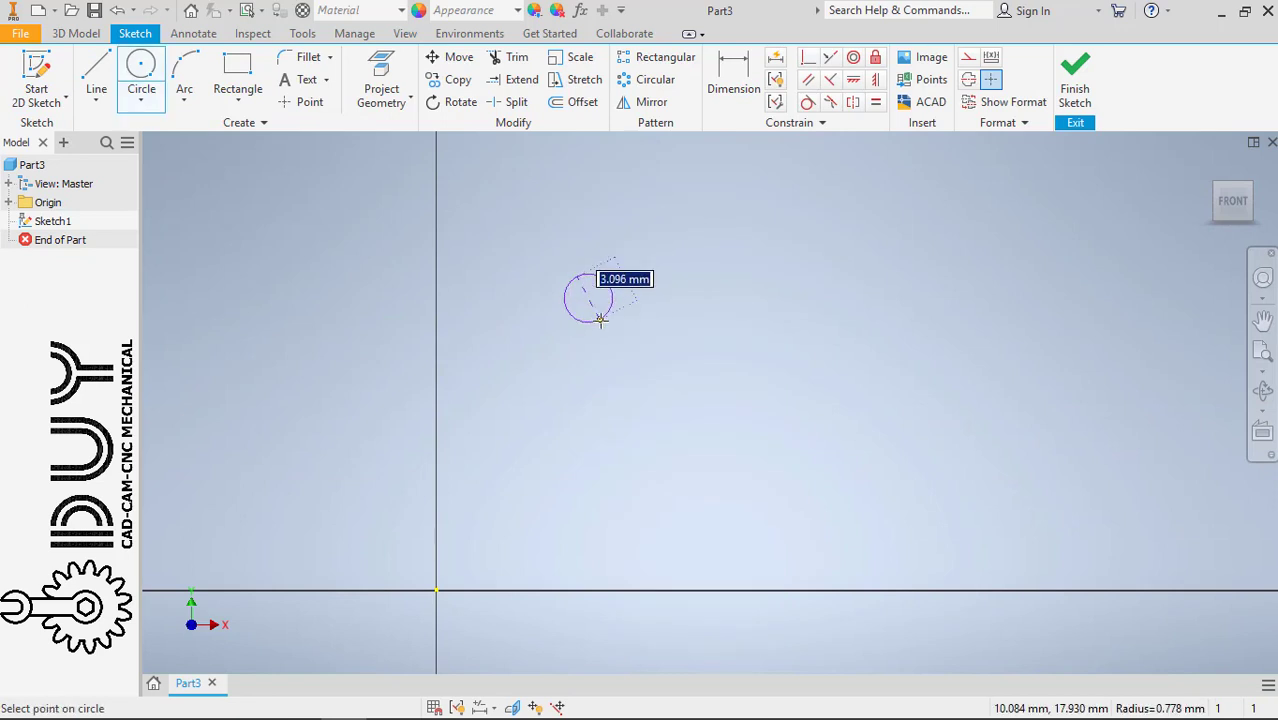
{"action": "left_click", "coordinate": [606, 317]}
{"action": "left_click", "coordinate": [692, 419]}
{"action": "left_click", "coordinate": [708, 434]}
{"action": "left_click", "coordinate": [823, 280]}
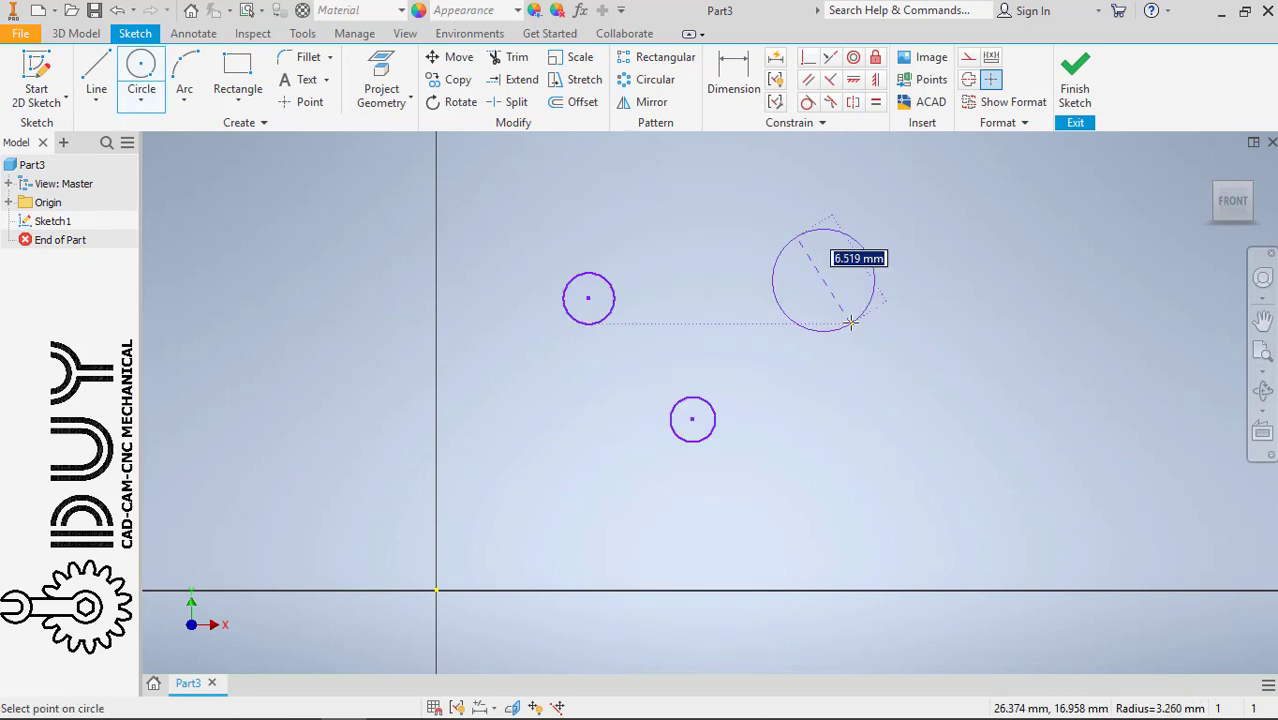
{"action": "left_click", "coordinate": [848, 285]}
{"action": "left_click", "coordinate": [926, 410]}
{"action": "left_click", "coordinate": [935, 431]}
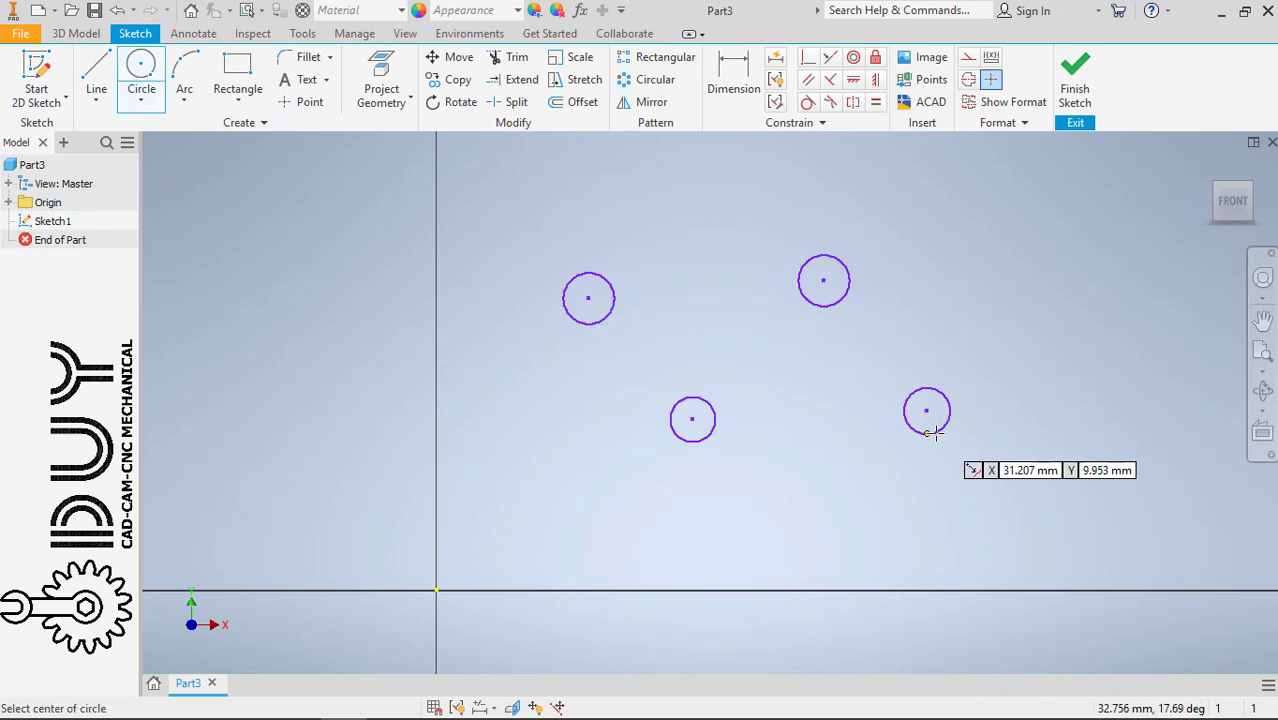
{"action": "key", "text": "Escape"}
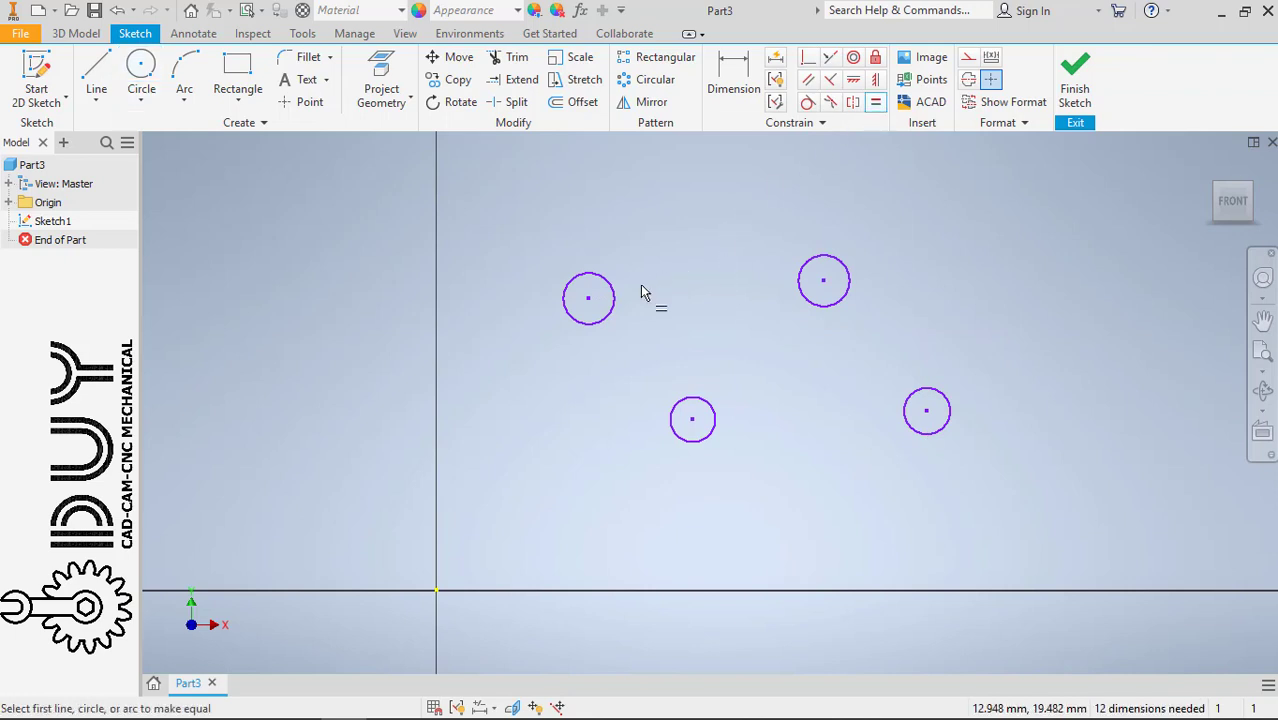
- Dimension the diameter of the upper-left circle as 6 mm
{"action": "key", "text": "d"}
{"action": "left_click", "coordinate": [596, 276]}
{"action": "left_click", "coordinate": [555, 230]}
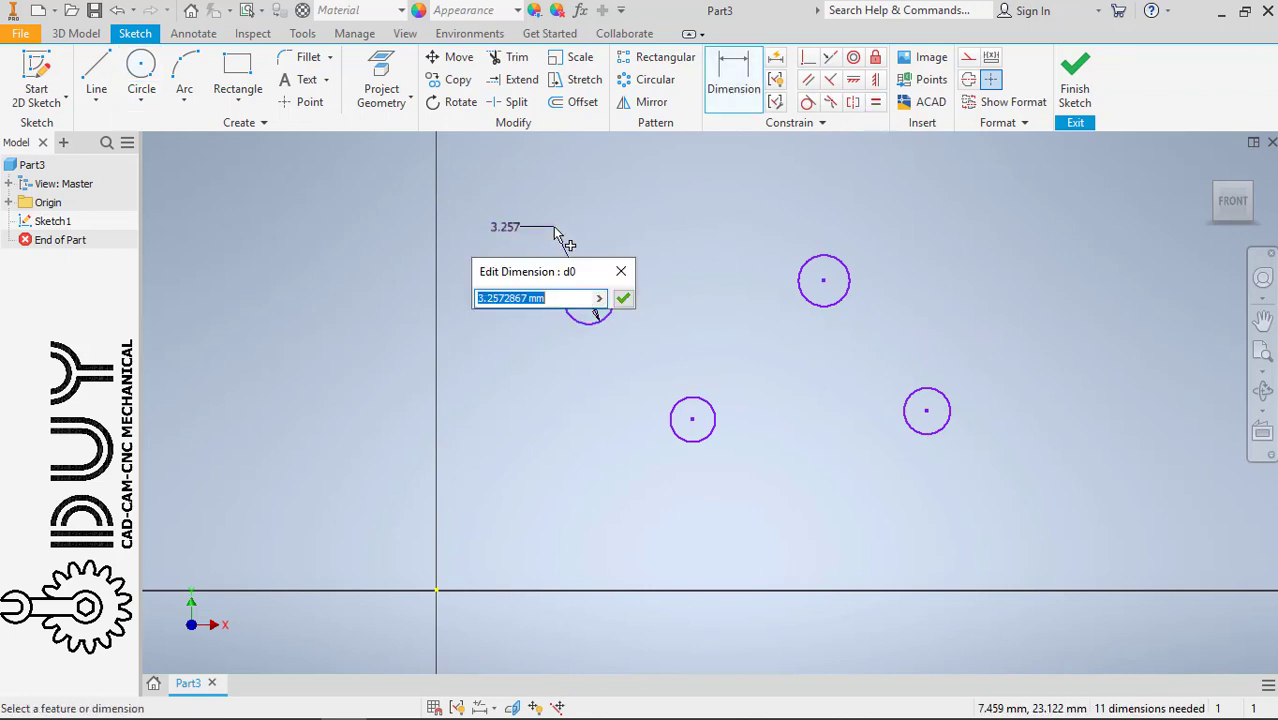
{"action": "type", "text": "6"}
{"action": "key", "text": "Return"}
- Constrain the lower-left circle to be equal in size to the dimensioned upper-left circle
{"action": "scroll", "coordinate": [565, 212], "scroll_direction": "down", "scroll_amount": 5}
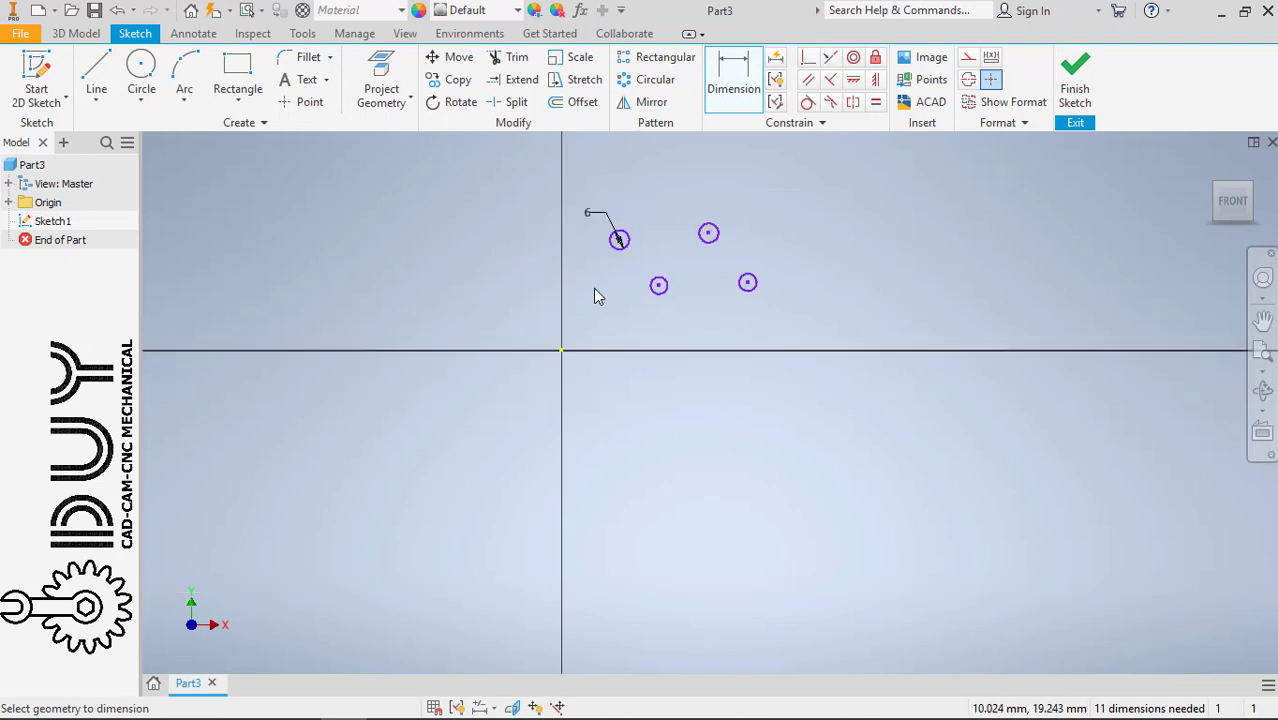
{"action": "middle_click_drag", "start_coordinate": [596, 294], "coordinate": [551, 345]}
{"action": "scroll", "coordinate": [655, 335], "scroll_direction": "up", "scroll_amount": 5}
{"action": "key", "text": "Escape"}
{"action": "key", "text": "="}
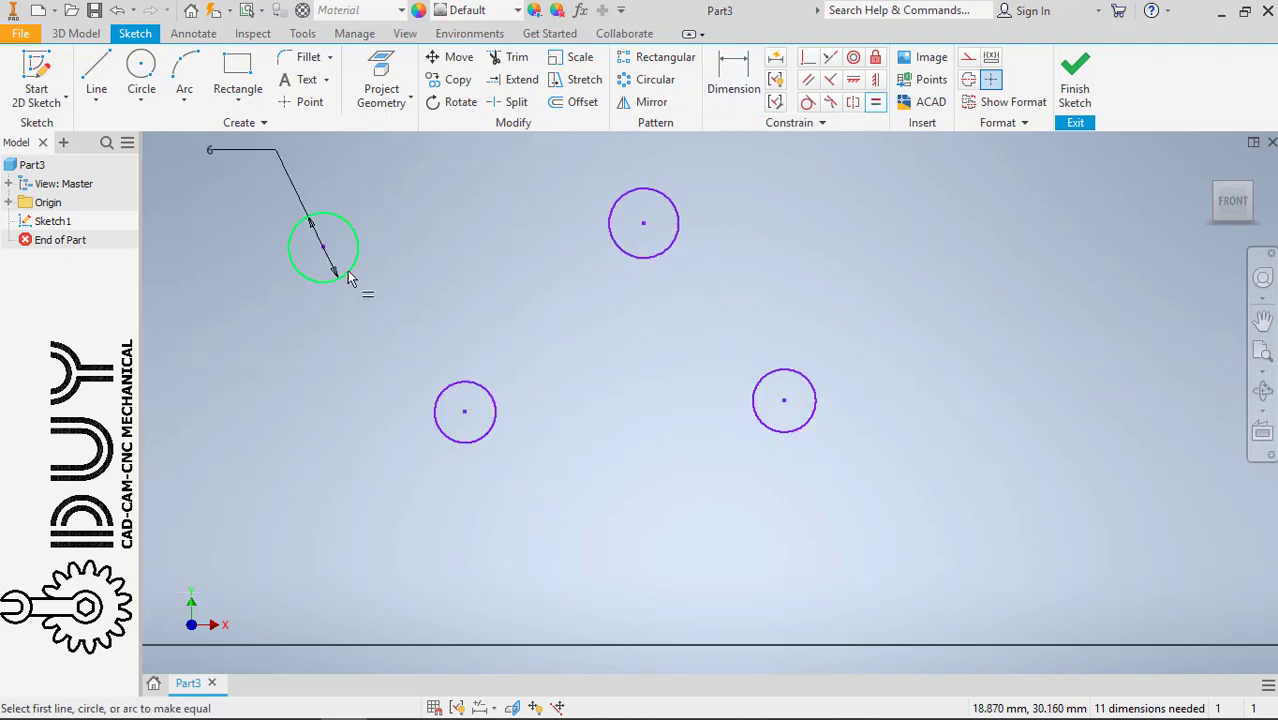
{"action": "left_click", "coordinate": [344, 275]}
{"action": "left_click", "coordinate": [452, 393]}
{"action": "left_click", "coordinate": [656, 254]}
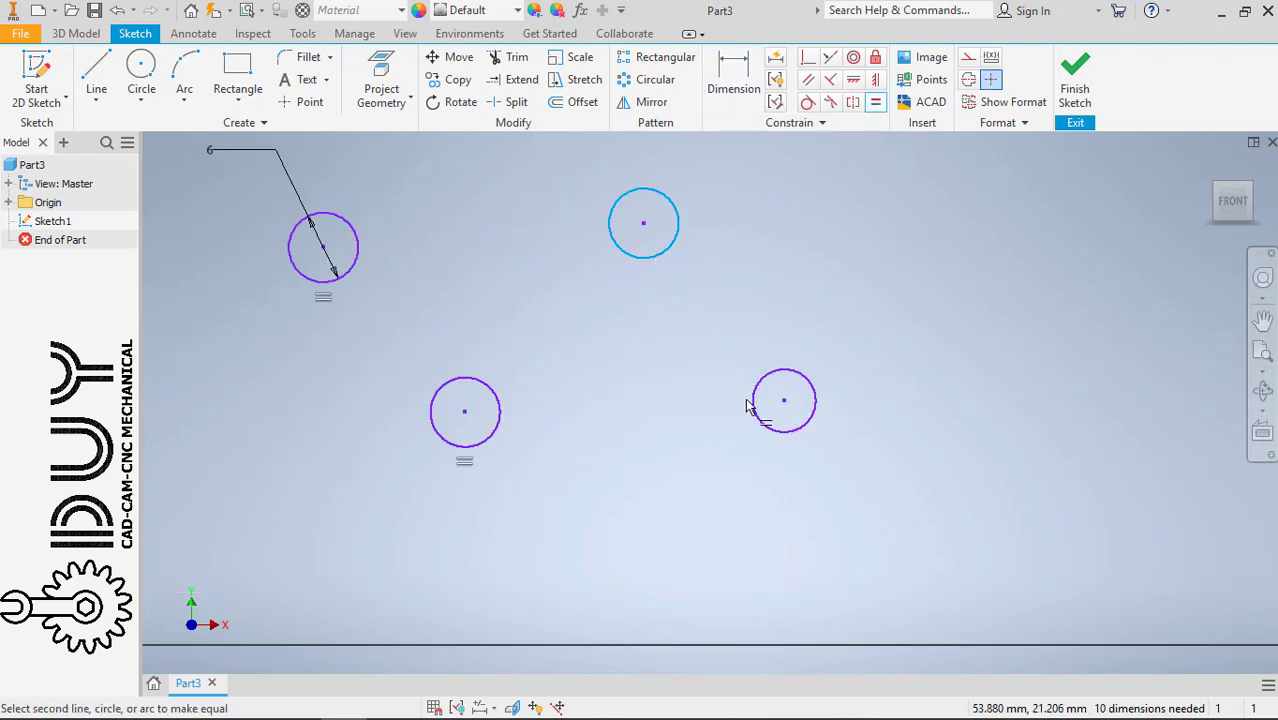
{"action": "key", "text": "Escape"}
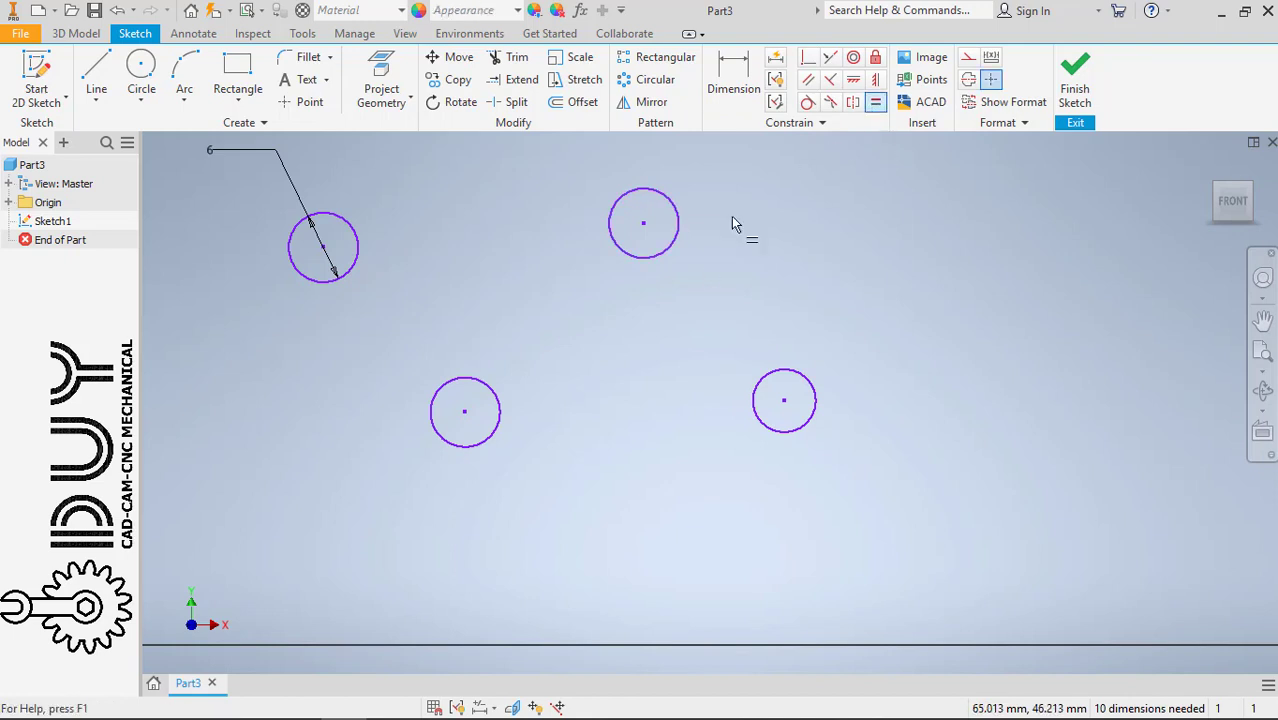
{"action": "left_click", "coordinate": [352, 268]}
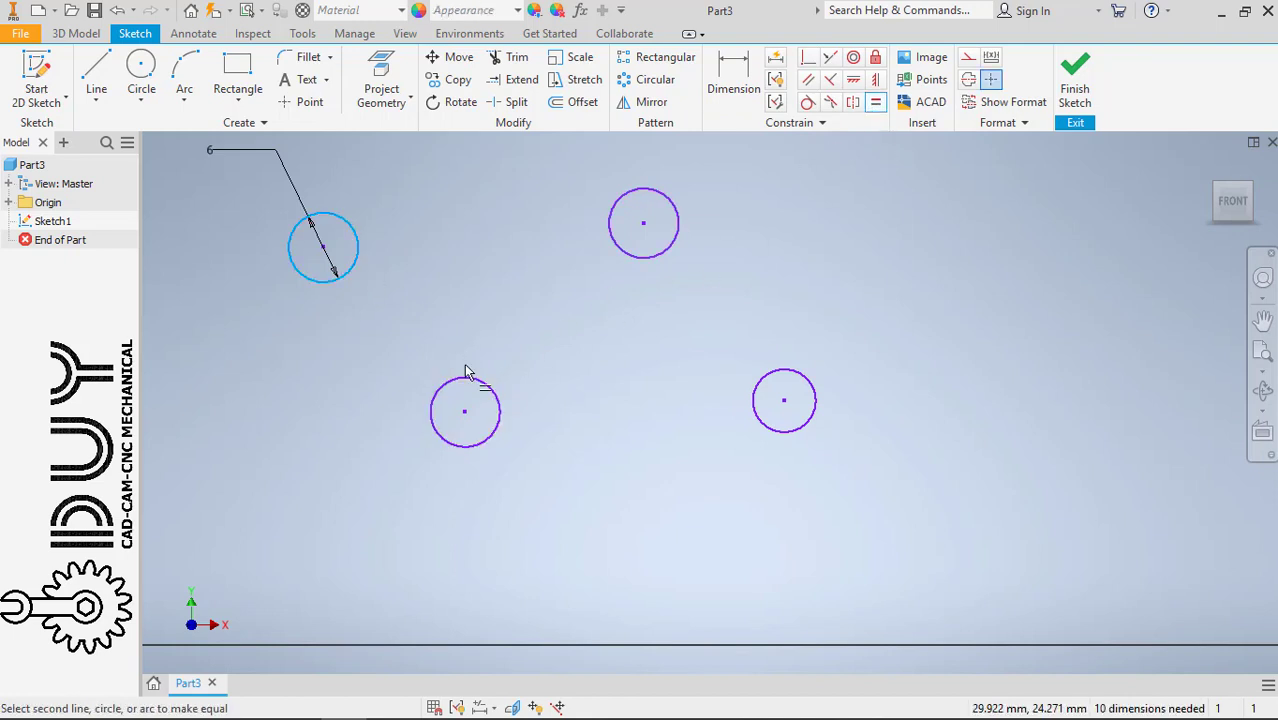
{"action": "left_click", "coordinate": [465, 385]}
{"action": "left_click", "coordinate": [407, 174]}
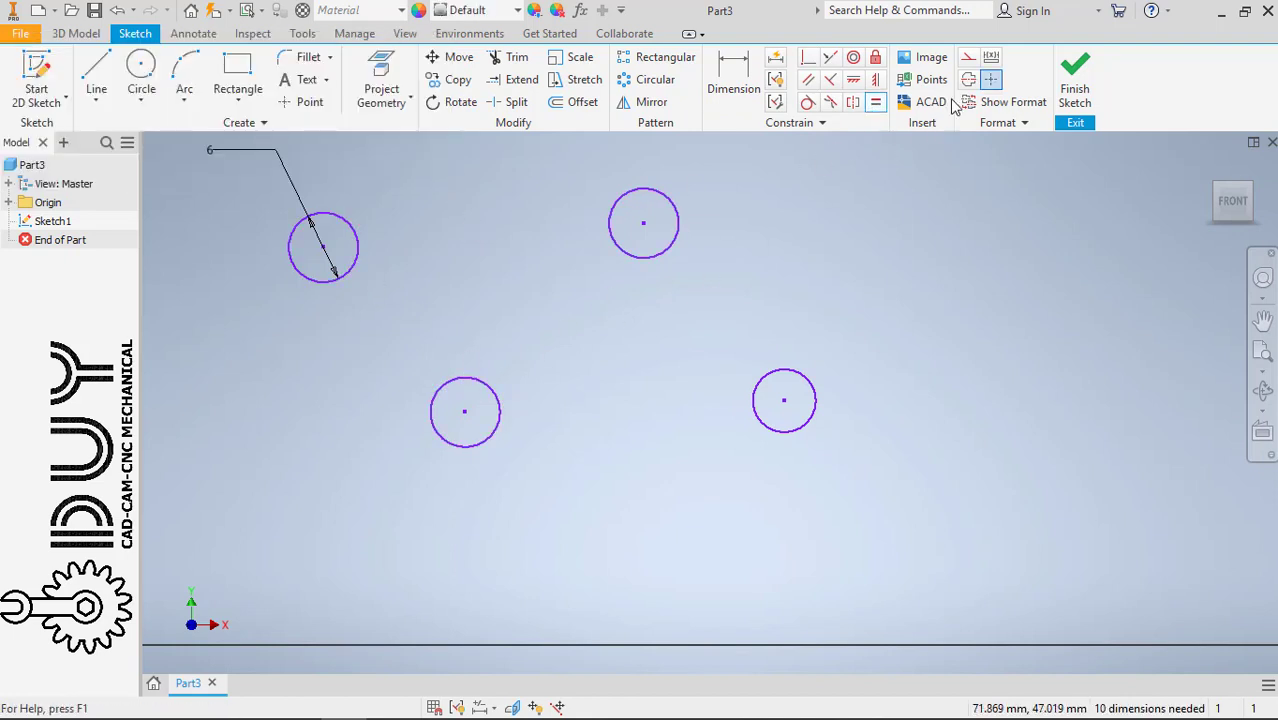
- Apply equal constraints so the upper-right and lower-right circles match the dimensioned upper-left circle
{"action": "left_click", "coordinate": [876, 102]}
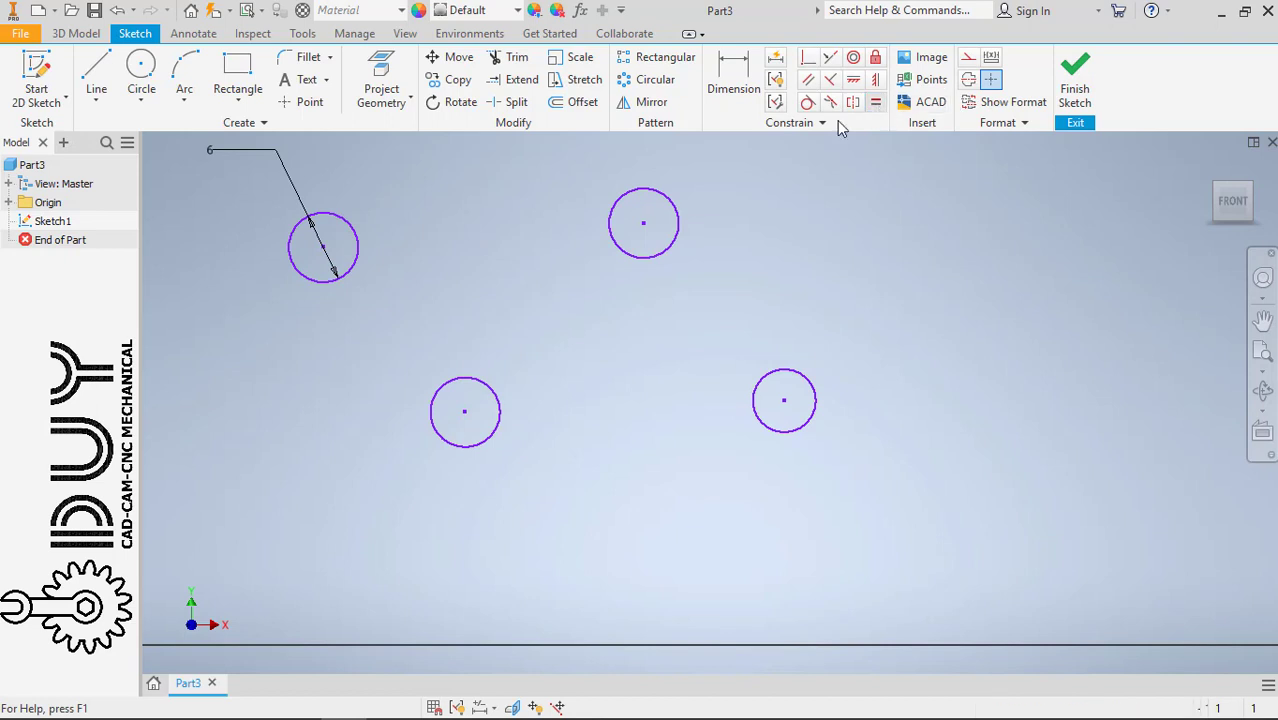
{"action": "left_click", "coordinate": [357, 247]}
{"action": "left_click", "coordinate": [646, 256]}
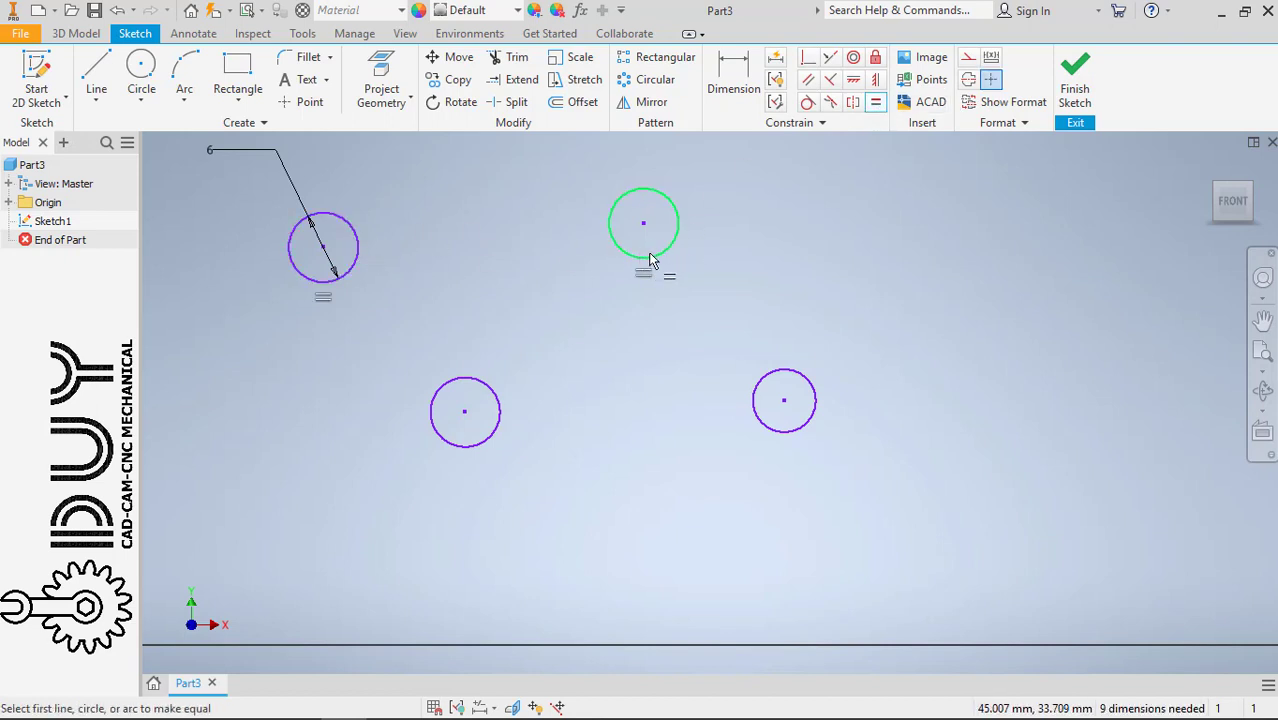
{"action": "left_click", "coordinate": [873, 104]}
{"action": "left_click", "coordinate": [360, 255]}
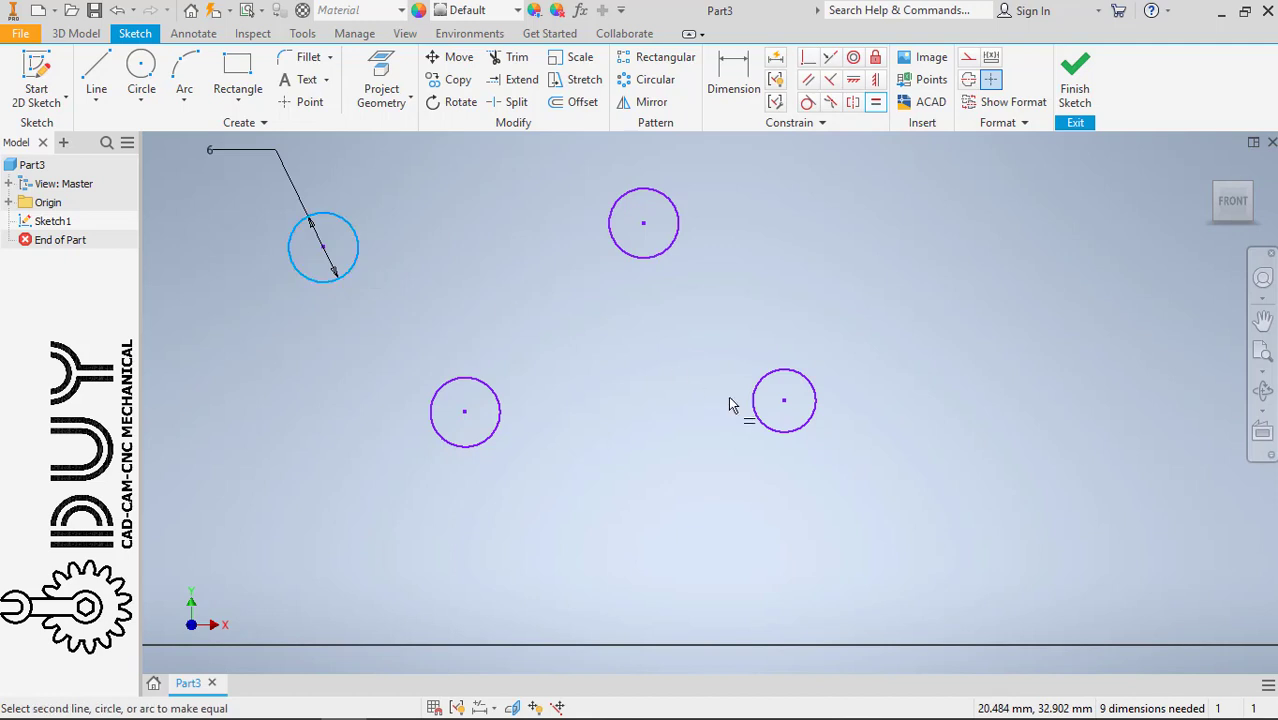
{"action": "left_click", "coordinate": [758, 407]}
- Dimension the vertical distance between the centres of the upper-left and lower-left circles as 30 mm
{"action": "middle_click_drag", "start_coordinate": [517, 365], "coordinate": [699, 394]}
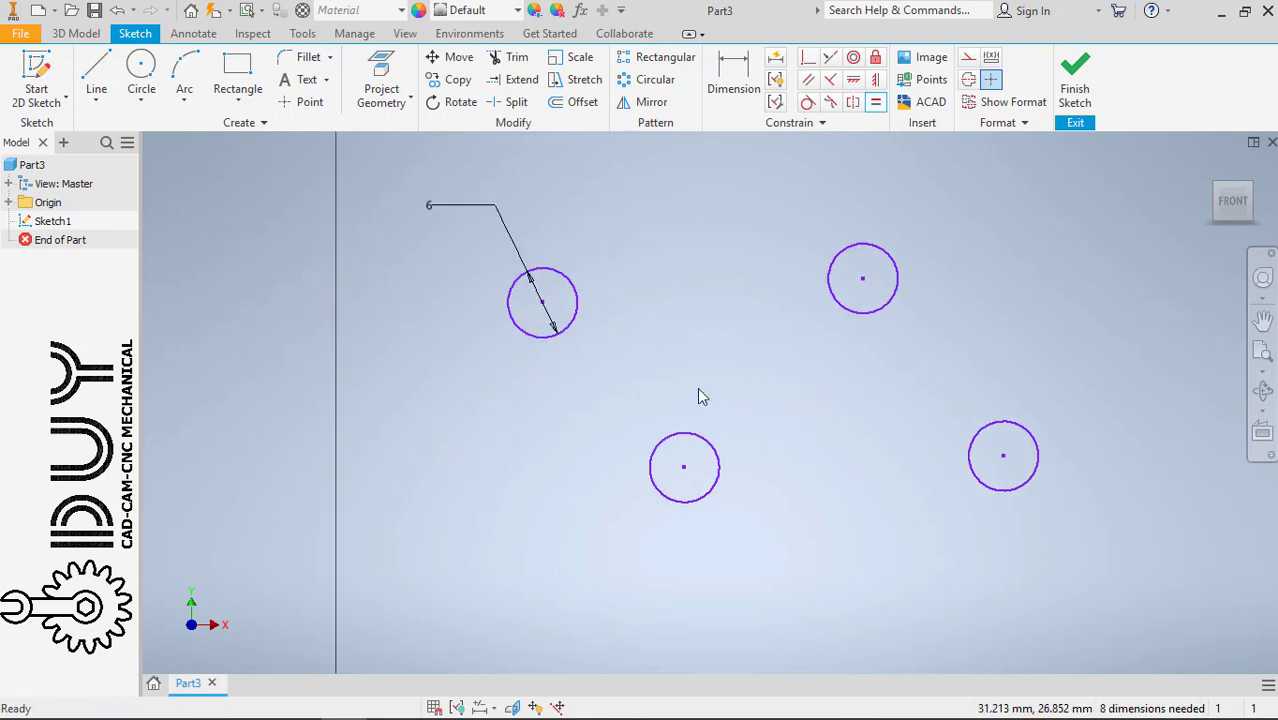
{"action": "scroll", "coordinate": [699, 394], "scroll_direction": "up", "scroll_amount": 3}
{"action": "right_click", "coordinate": [699, 394]}
{"action": "left_click", "coordinate": [605, 338]}
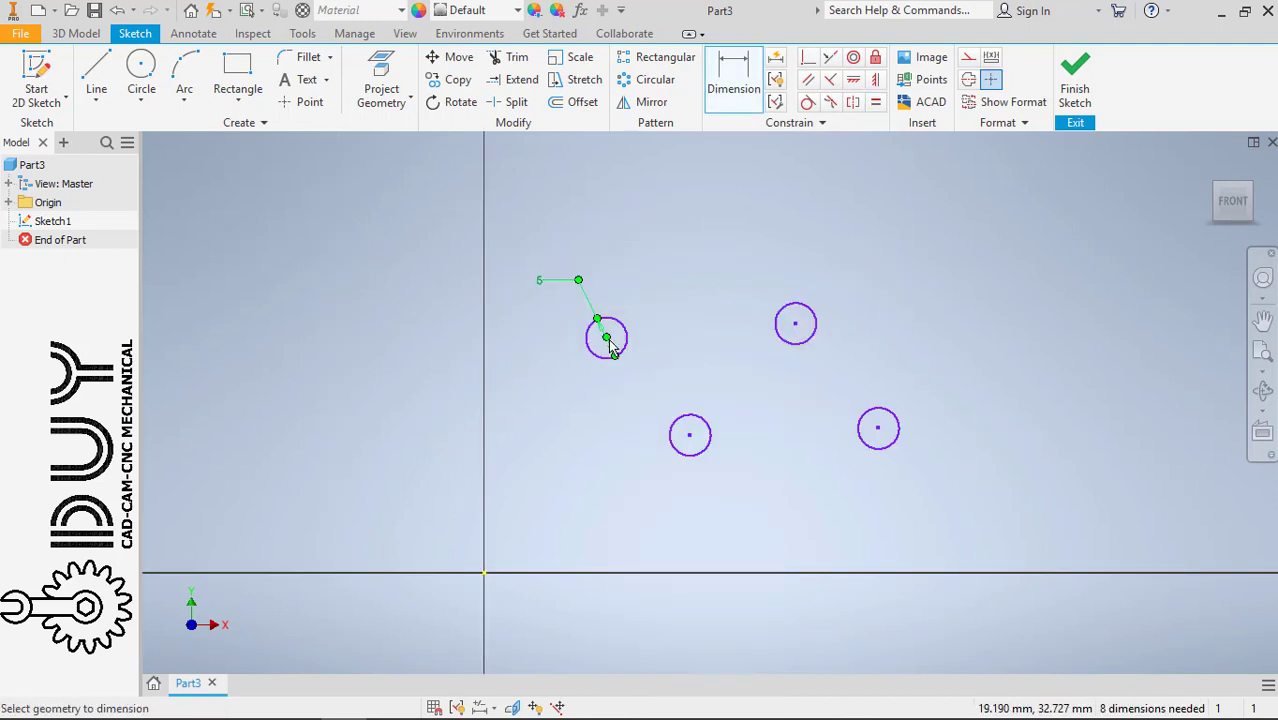
{"action": "left_click", "coordinate": [689, 441]}
{"action": "left_click", "coordinate": [528, 392]}
{"action": "type", "text": "30"}
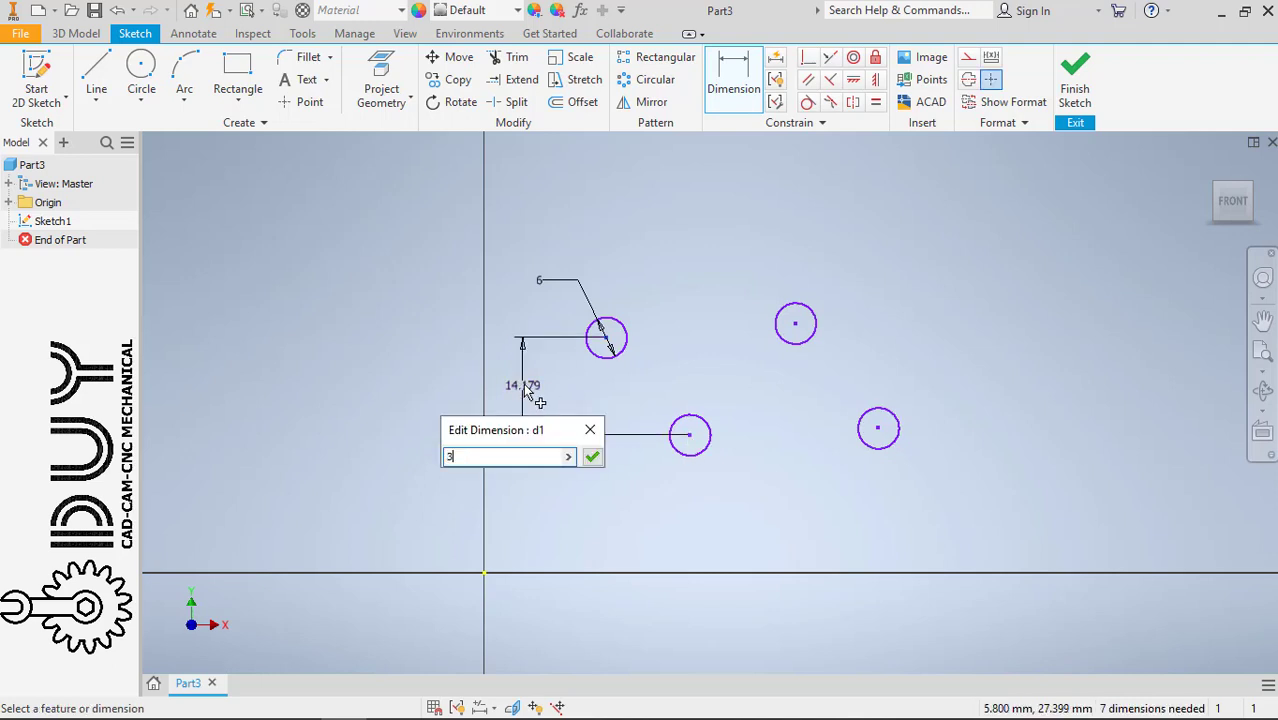
{"action": "key", "text": "Return"}
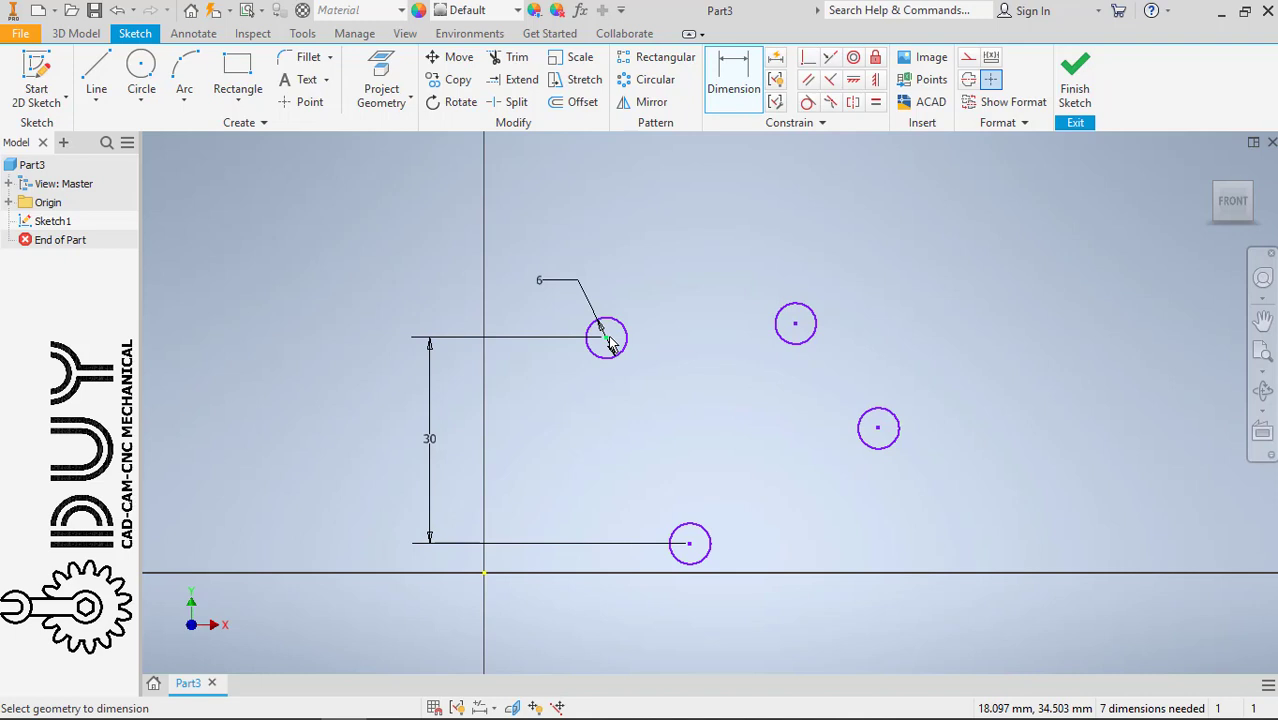
- Dimension the horizontal distance from the origin to the upper-left circle's centre as 6 mm
{"action": "left_click", "coordinate": [489, 577]}
{"action": "left_click", "coordinate": [528, 666]}
{"action": "type", "text": "6"}
{"action": "key", "text": "Return"}
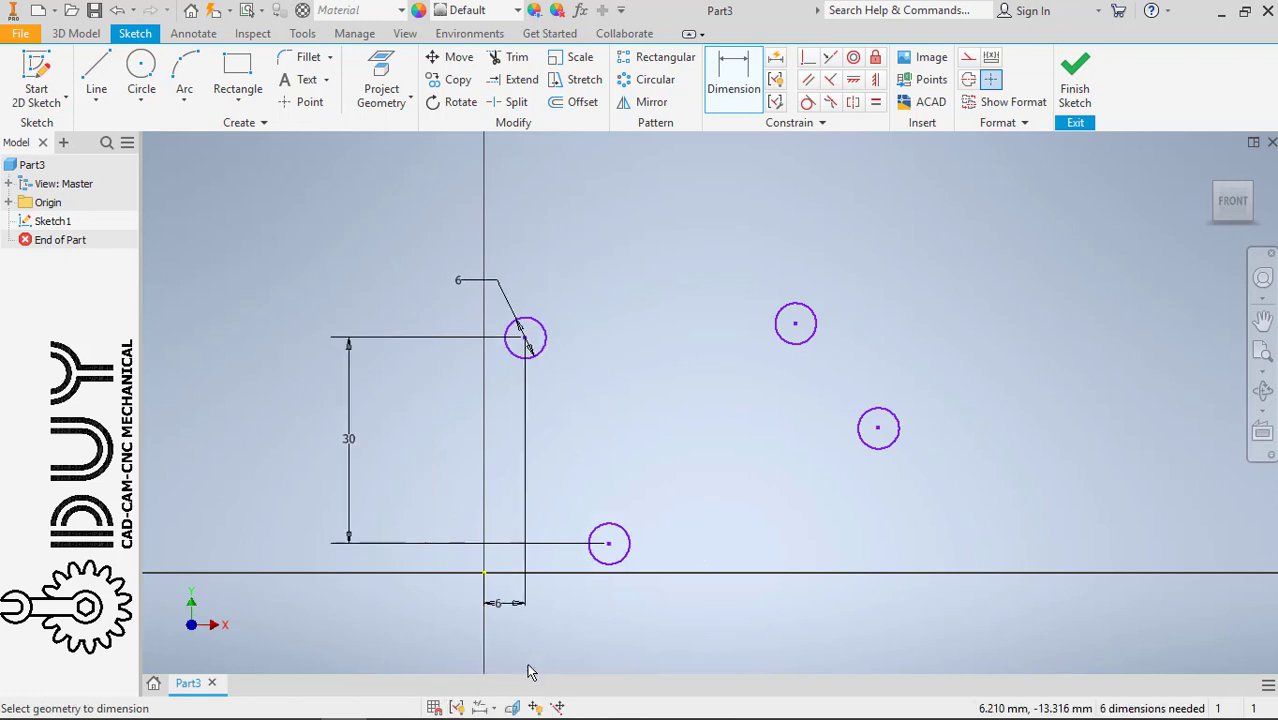
{"action": "key", "text": "Escape"}
- Set the horizontal distance between the origin and the upper-left circle's centre to 3 mm
{"action": "double_click", "coordinate": [498, 603]}
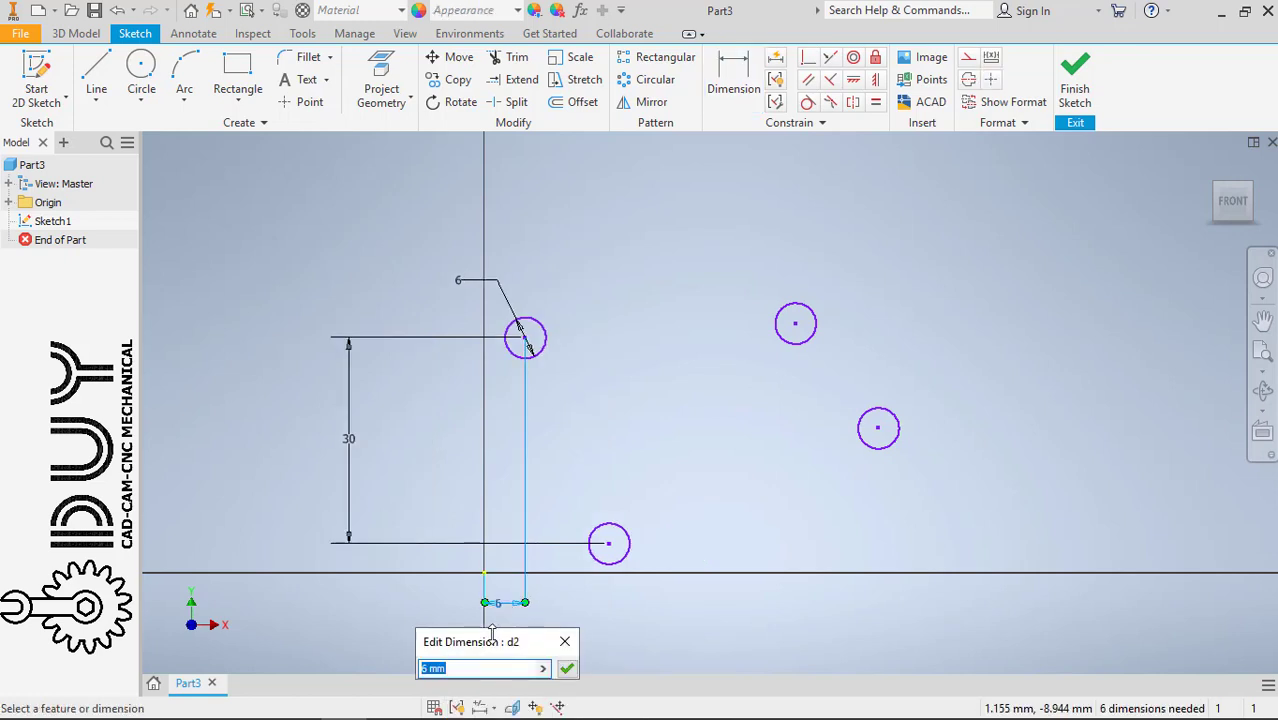
{"action": "type", "text": "3"}
{"action": "key", "text": "Return"}
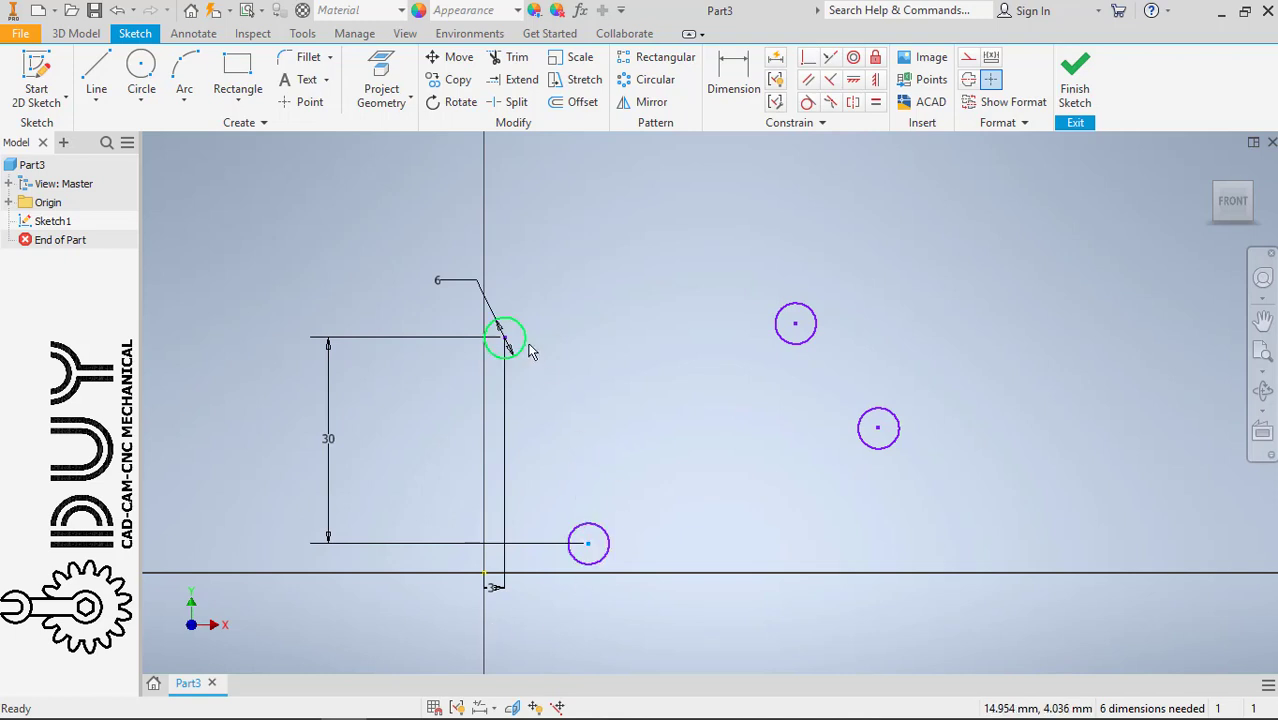
- Dimension the horizontal distance between the centres of the upper-left and lower-left circles as 6 mm
{"action": "right_click", "coordinate": [613, 246]}
{"action": "left_click", "coordinate": [606, 181]}
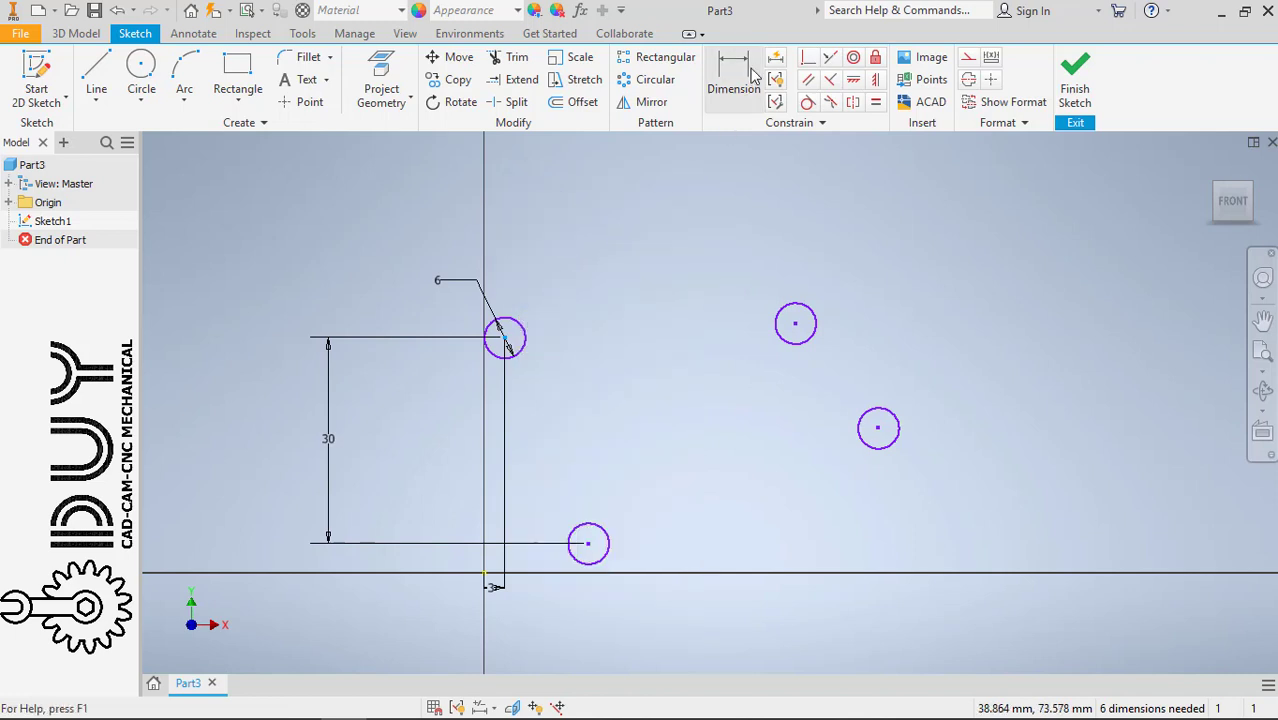
{"action": "left_click", "coordinate": [589, 545]}
{"action": "left_click", "coordinate": [507, 340]}
{"action": "left_click", "coordinate": [557, 250]}
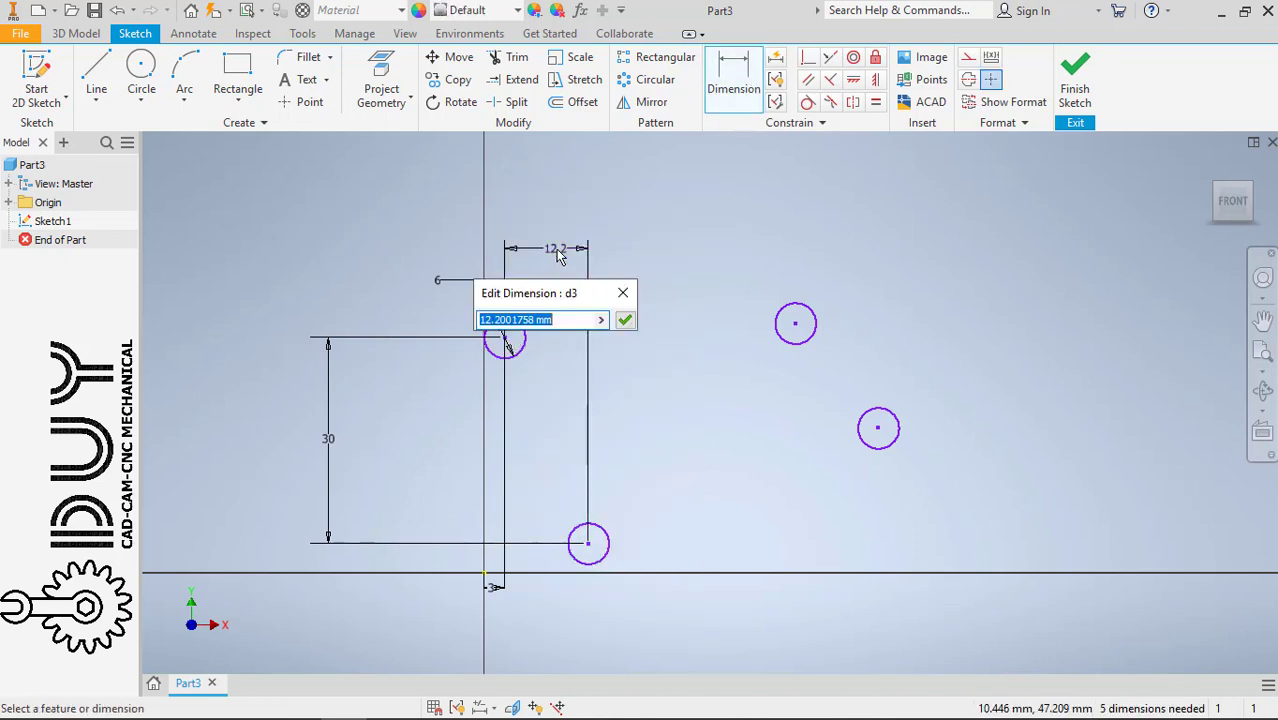
{"action": "type", "text": "6"}
{"action": "key", "text": "Return"}
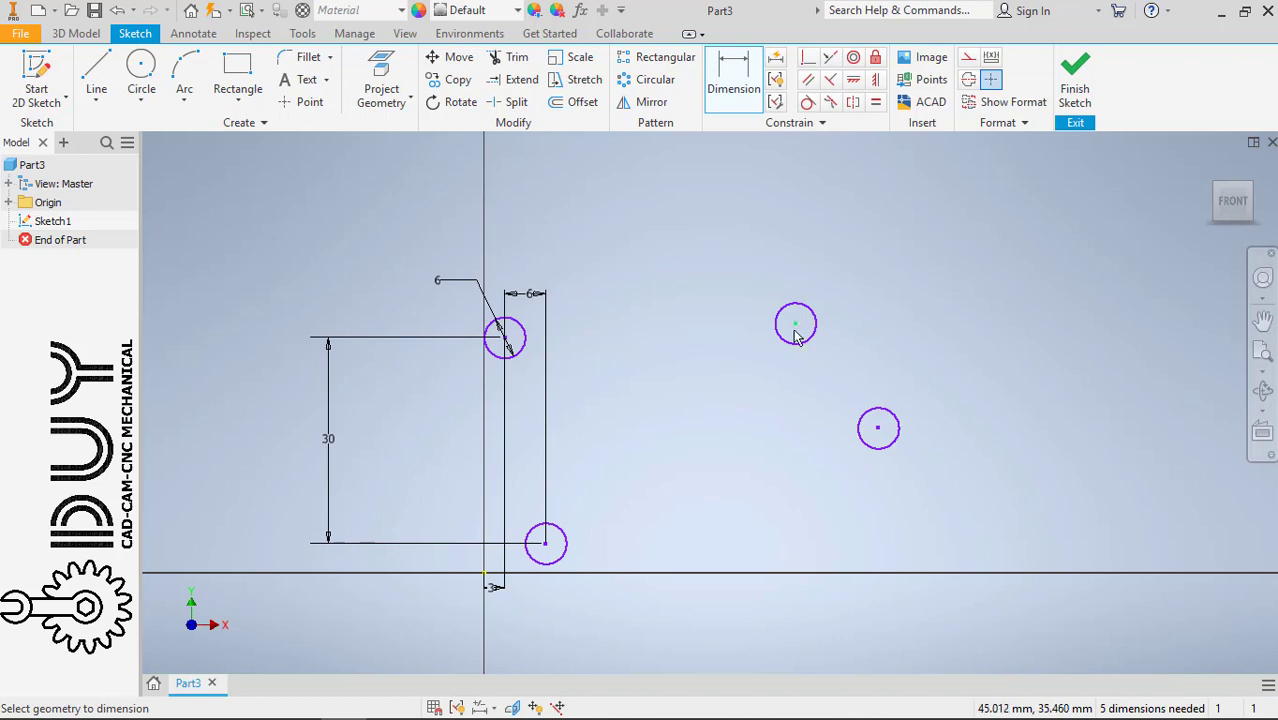
- Dimension the horizontal distance between the centres of the lower-left and upper-right circles as 6 mm
{"action": "left_click", "coordinate": [553, 547]}
{"action": "left_click", "coordinate": [795, 323]}
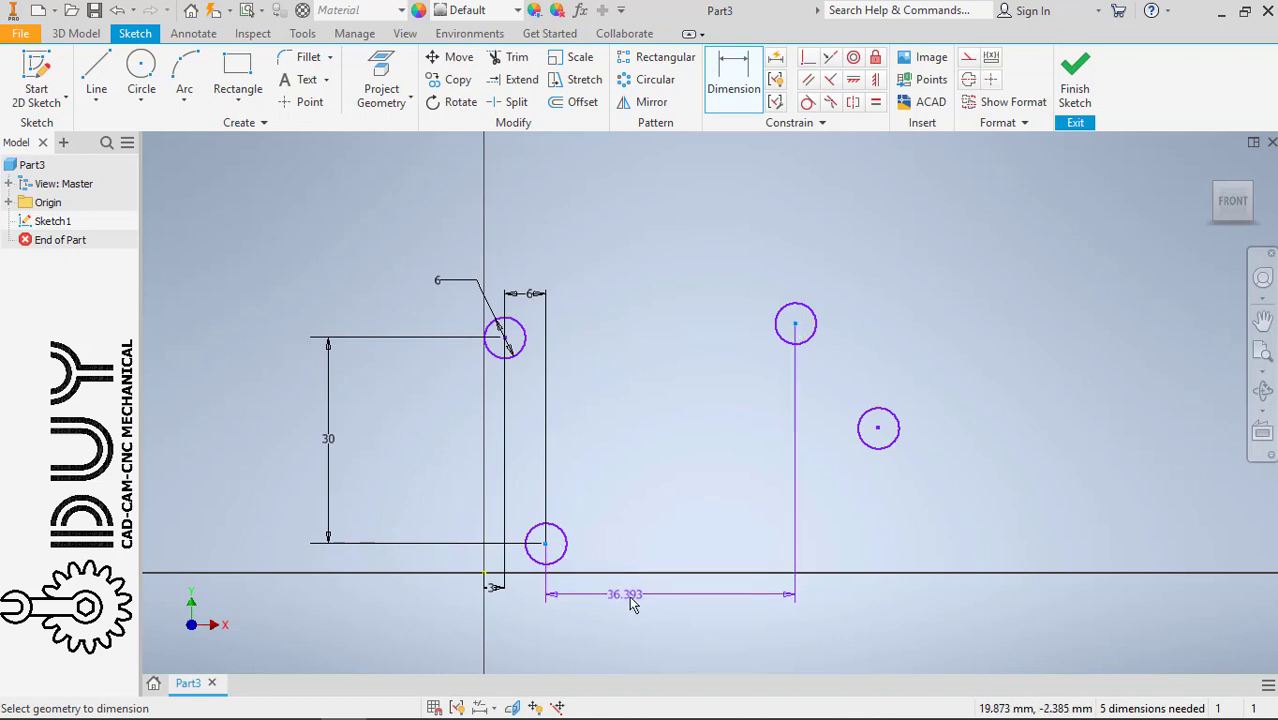
{"action": "left_click", "coordinate": [640, 598]}
{"action": "type", "text": "6"}
{"action": "key", "text": "Return"}
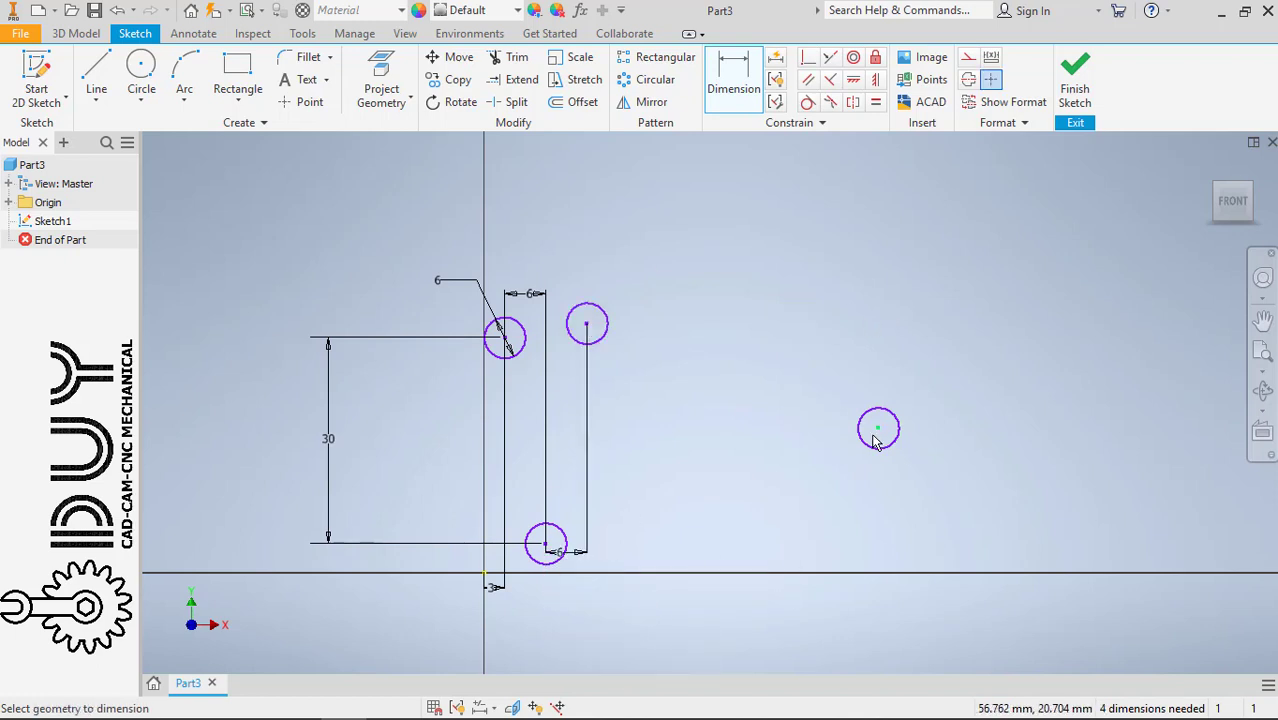
- Dimension the horizontal distance between the centres of the upper-right and lower-right circles as 6 mm
{"action": "left_click", "coordinate": [877, 428]}
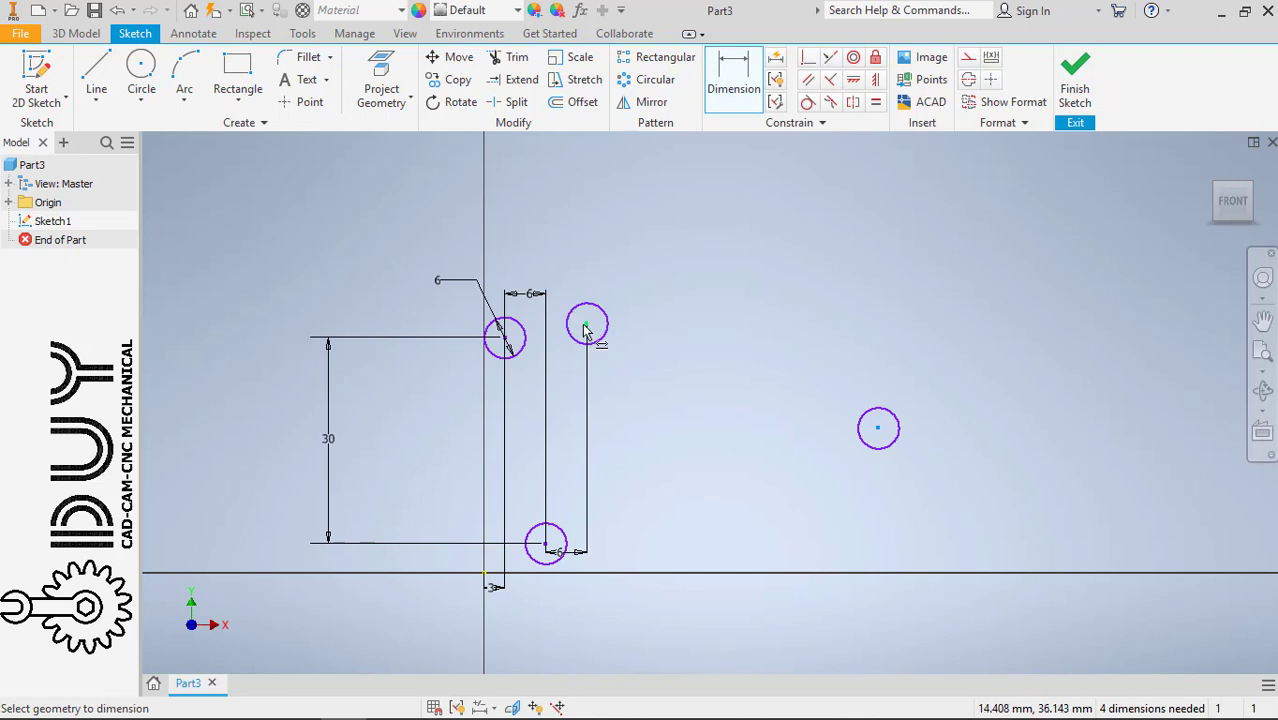
{"action": "left_click", "coordinate": [586, 325]}
{"action": "left_click", "coordinate": [629, 258]}
{"action": "type", "text": "6"}
{"action": "key", "text": "Return"}
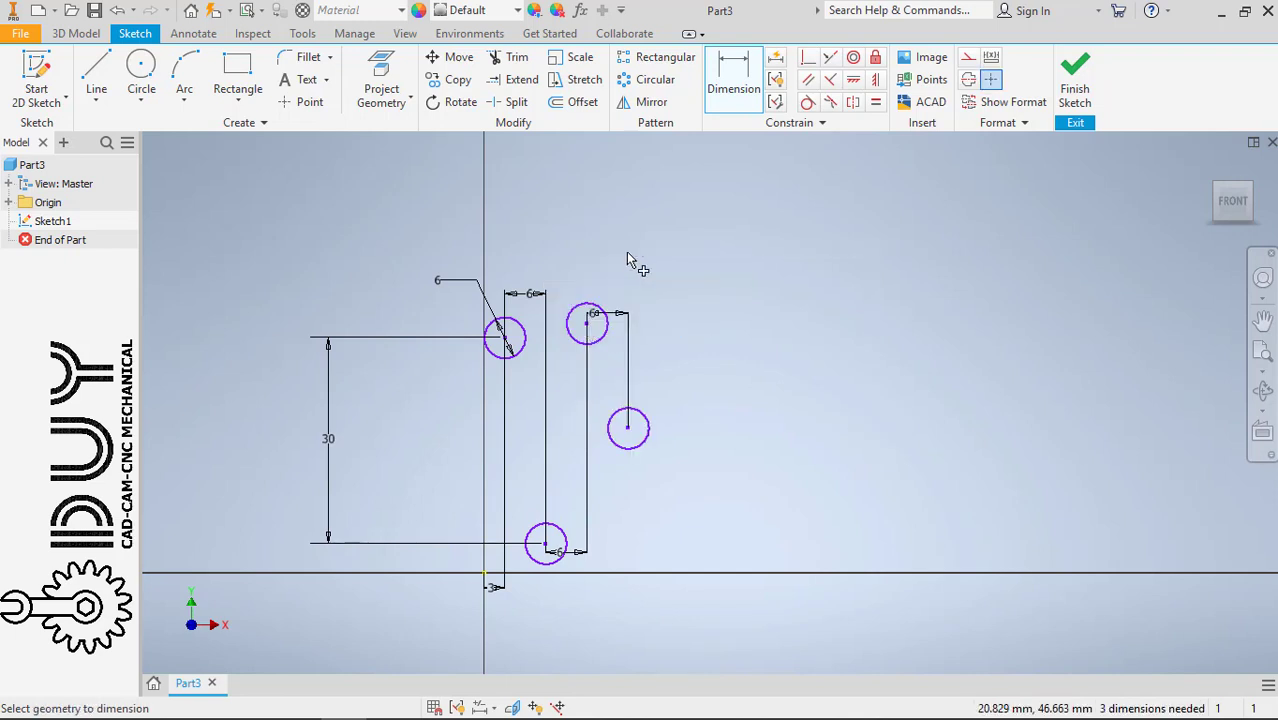
{"action": "left_click", "coordinate": [545, 545]}
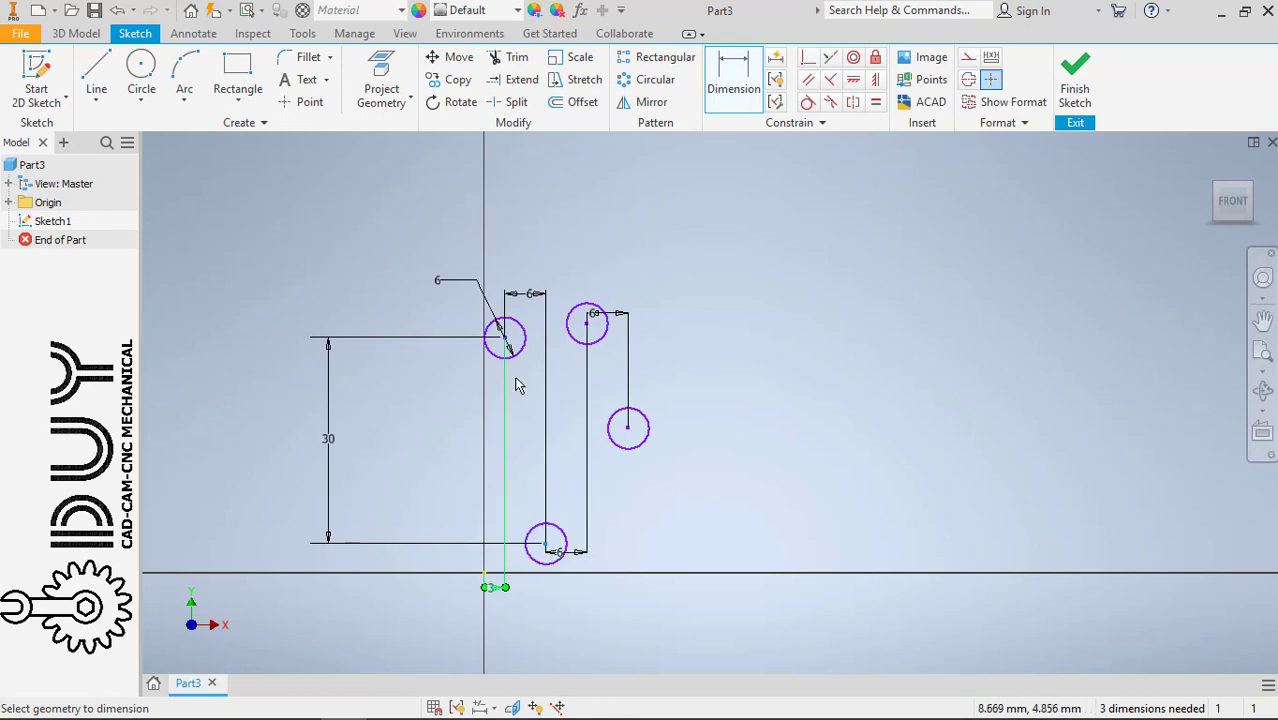
{"action": "left_click", "coordinate": [505, 339]}
{"action": "key", "text": "Escape"}
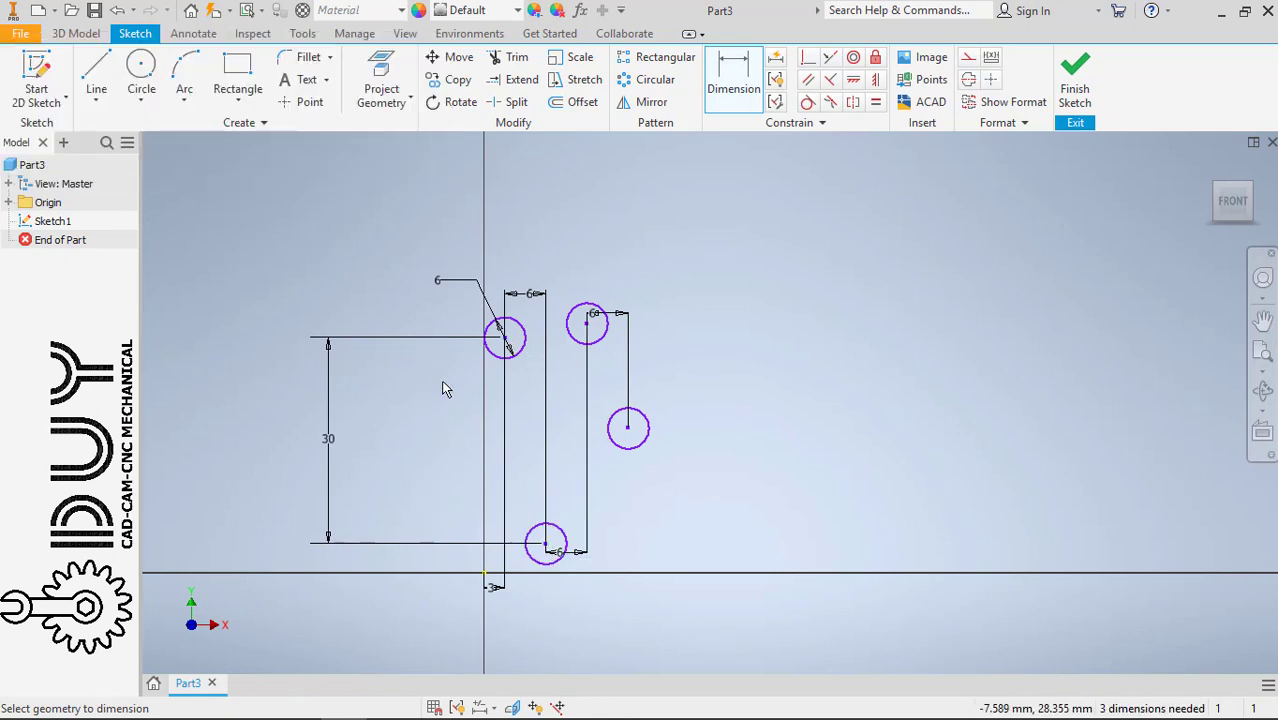
- Dimension the vertical distance between the origin and the upper-left circle's centre as 50 mm
{"action": "key", "text": "Escape"}
{"action": "right_click", "coordinate": [731, 294]}
{"action": "left_click", "coordinate": [731, 294]}
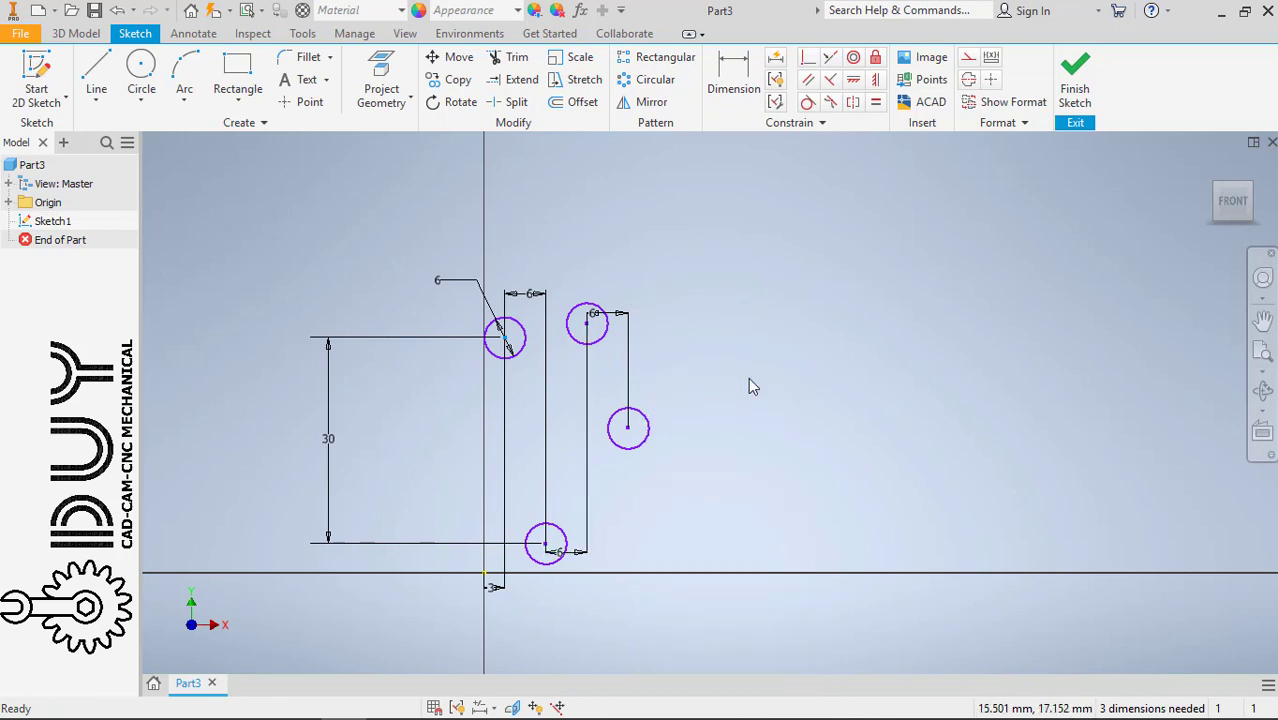
{"action": "right_click", "coordinate": [846, 320]}
{"action": "left_click", "coordinate": [838, 395]}
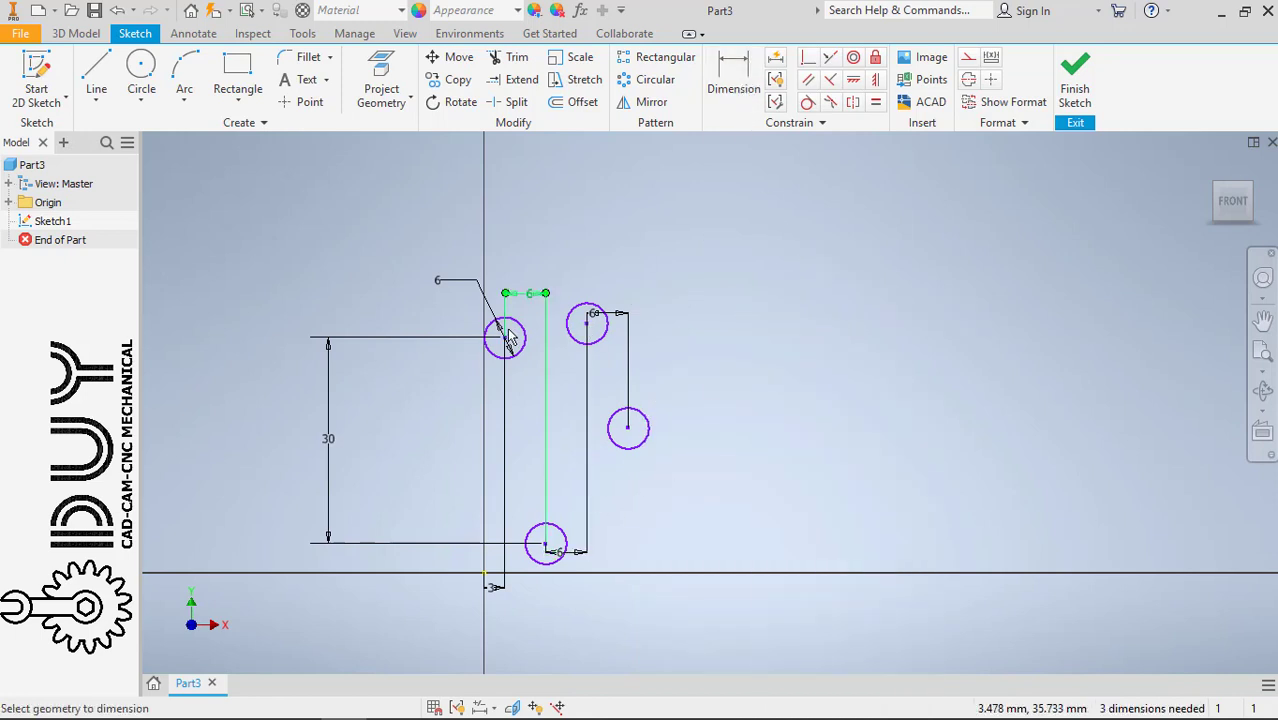
{"action": "left_click", "coordinate": [483, 573]}
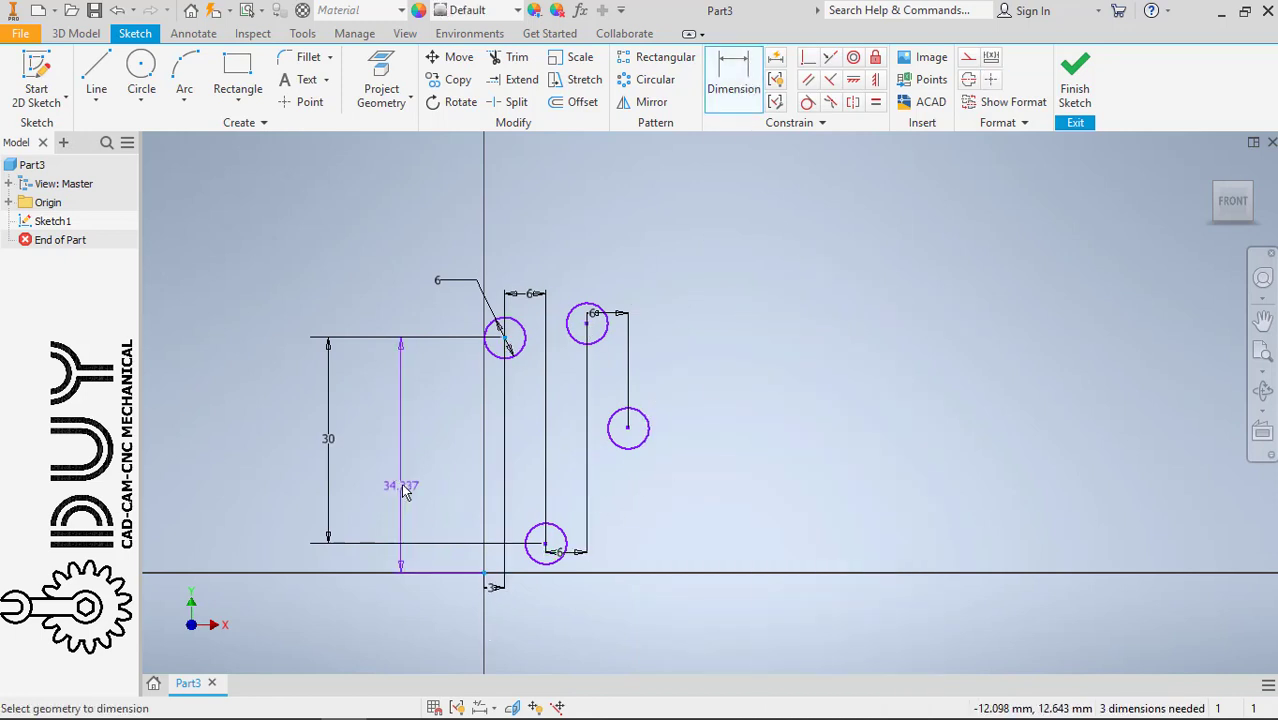
{"action": "left_click", "coordinate": [258, 451]}
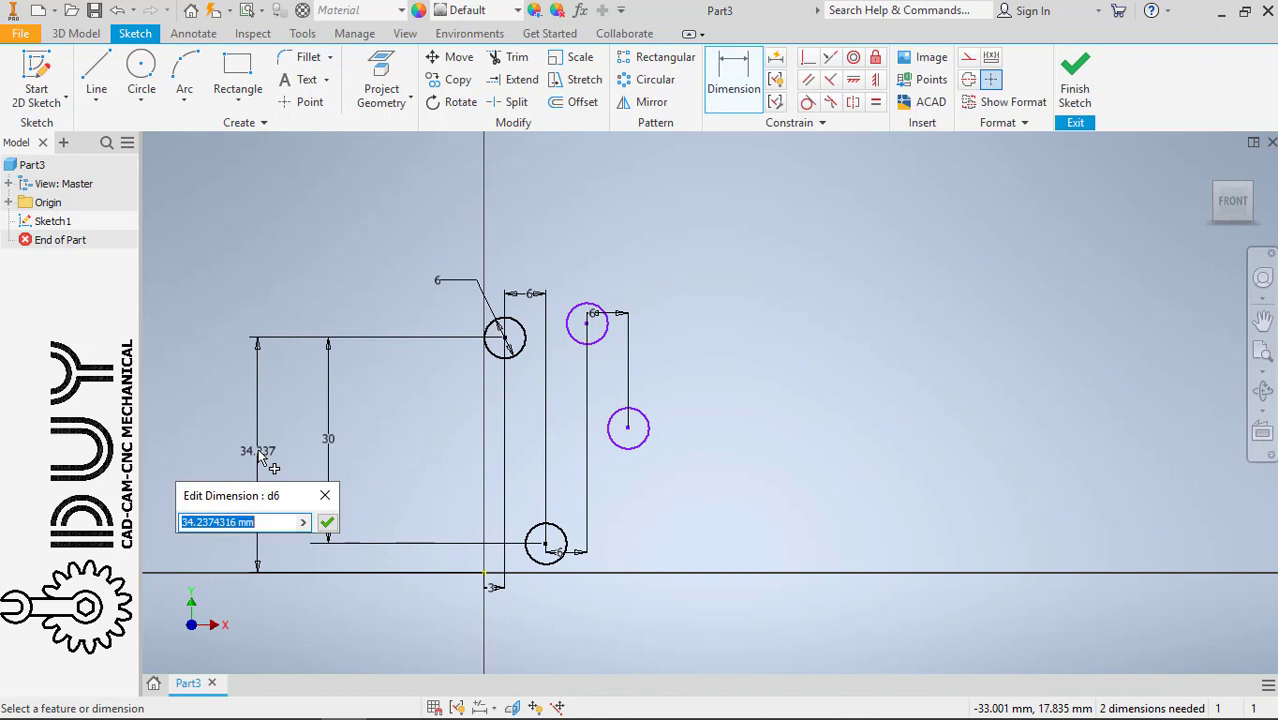
{"action": "type", "text": "50"}
{"action": "key", "text": "Return"}
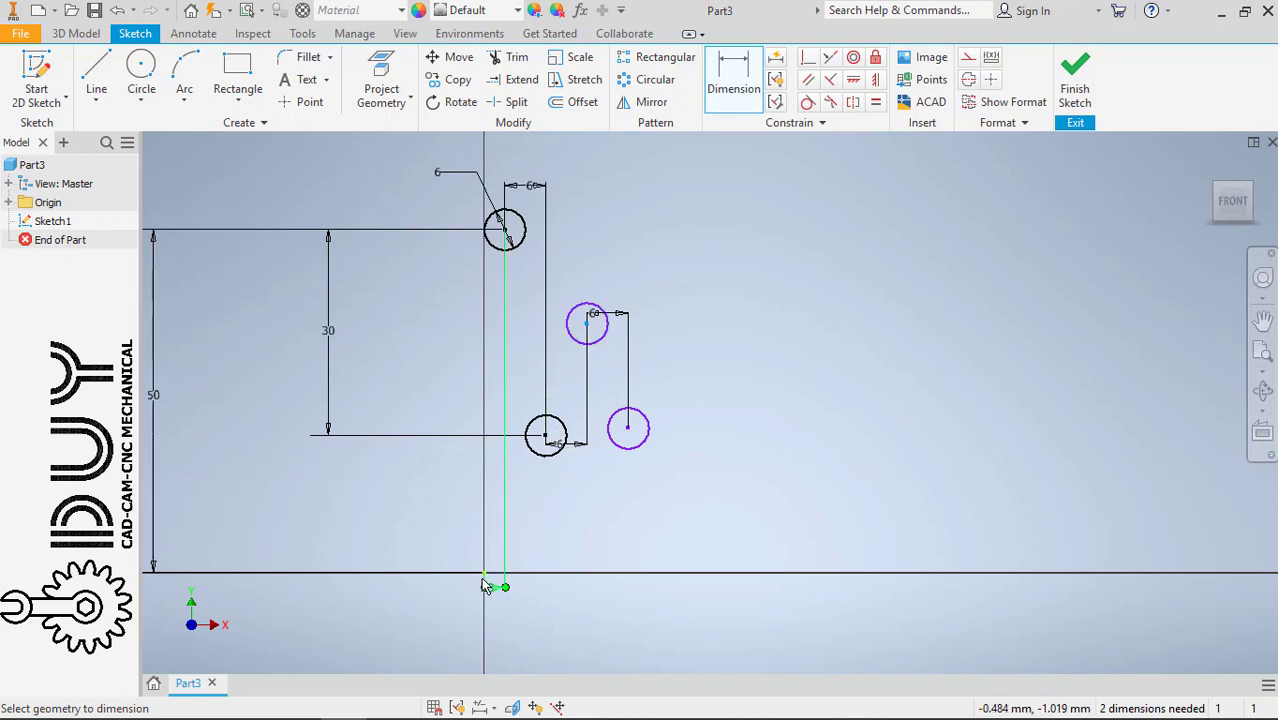
- Dimension the vertical distance between the origin and the upper-right circle's centre as 50 mm
{"action": "left_click", "coordinate": [487, 573]}
{"action": "left_click", "coordinate": [1008, 489]}
{"action": "type", "text": "50"}
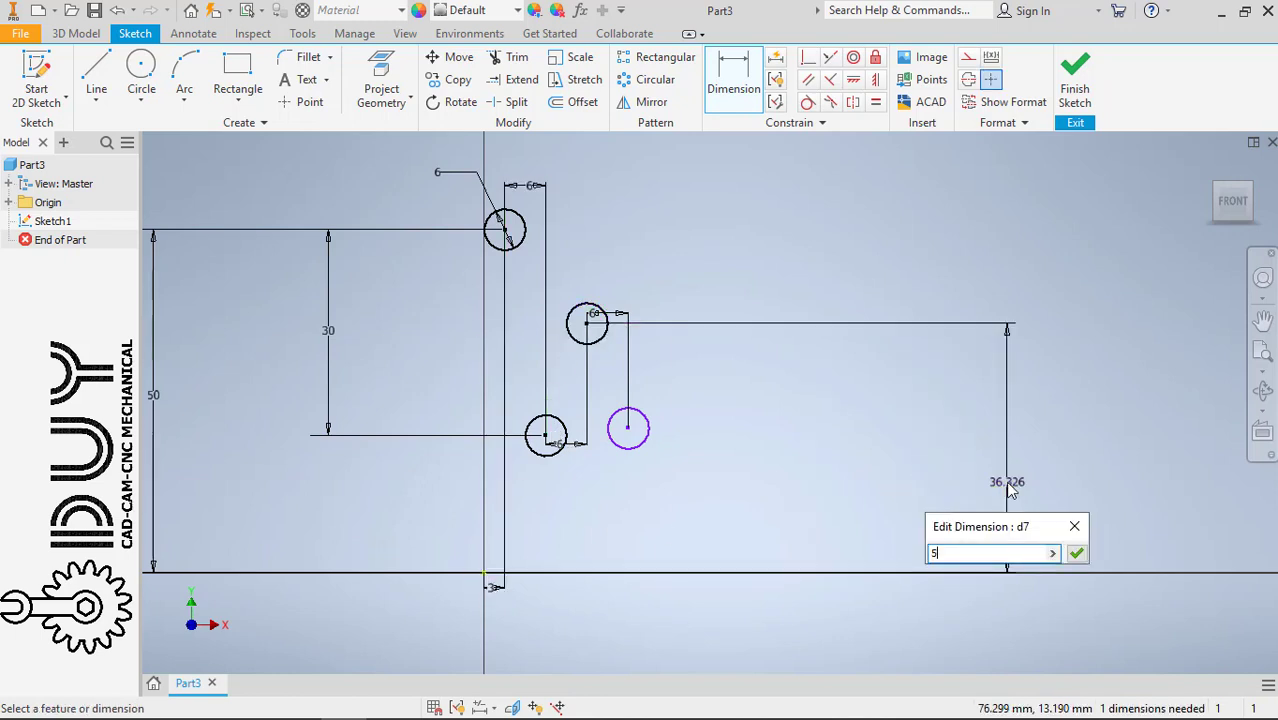
{"action": "key", "text": "Return"}
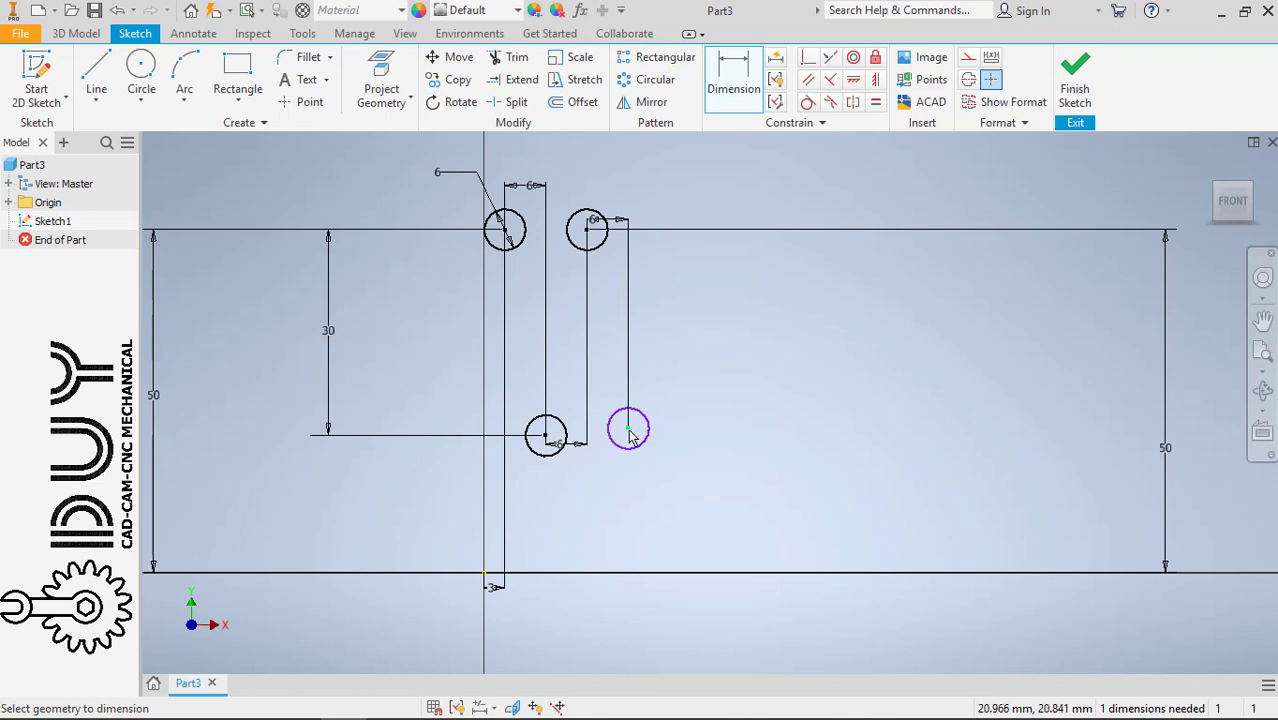
- Dimension the vertical distance between the centres of the upper-right and lower-right circles as 30 mm
{"action": "left_click", "coordinate": [600, 230]}
{"action": "left_click", "coordinate": [772, 308]}
{"action": "type", "text": "30"}
{"action": "key", "text": "Return"}
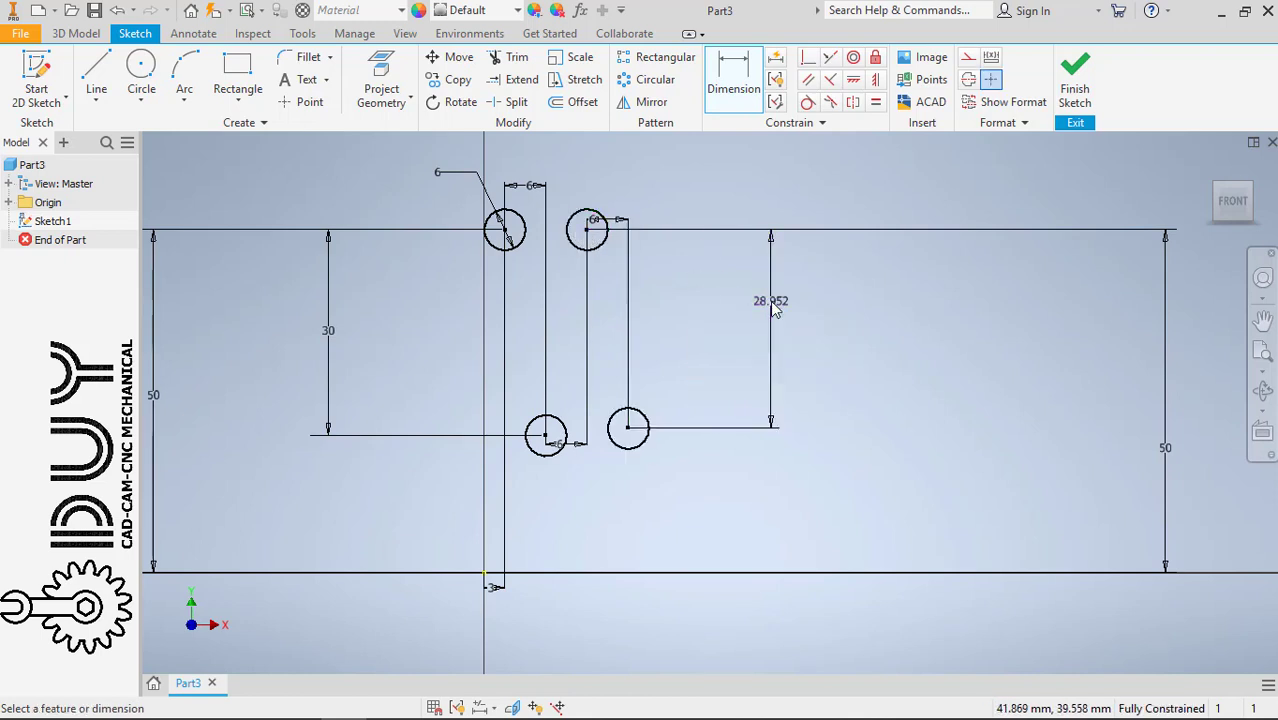
{"action": "key", "text": "Escape"}
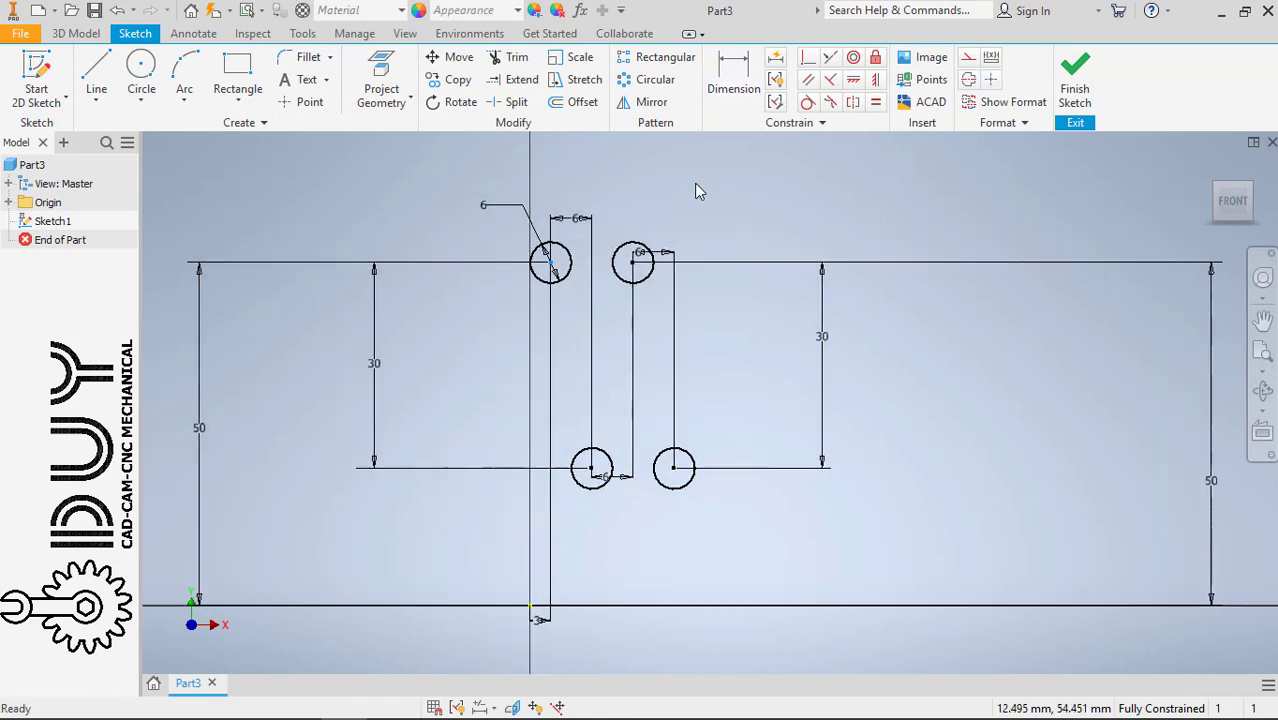
- Offset each of the four circles inward to create a smaller concentric circle inside it
{"action": "scroll", "coordinate": [619, 160], "scroll_direction": "down", "scroll_amount": 3}
{"action": "left_click", "coordinate": [572, 101]}
{"action": "scroll", "coordinate": [595, 228], "scroll_direction": "up", "scroll_amount": 4}
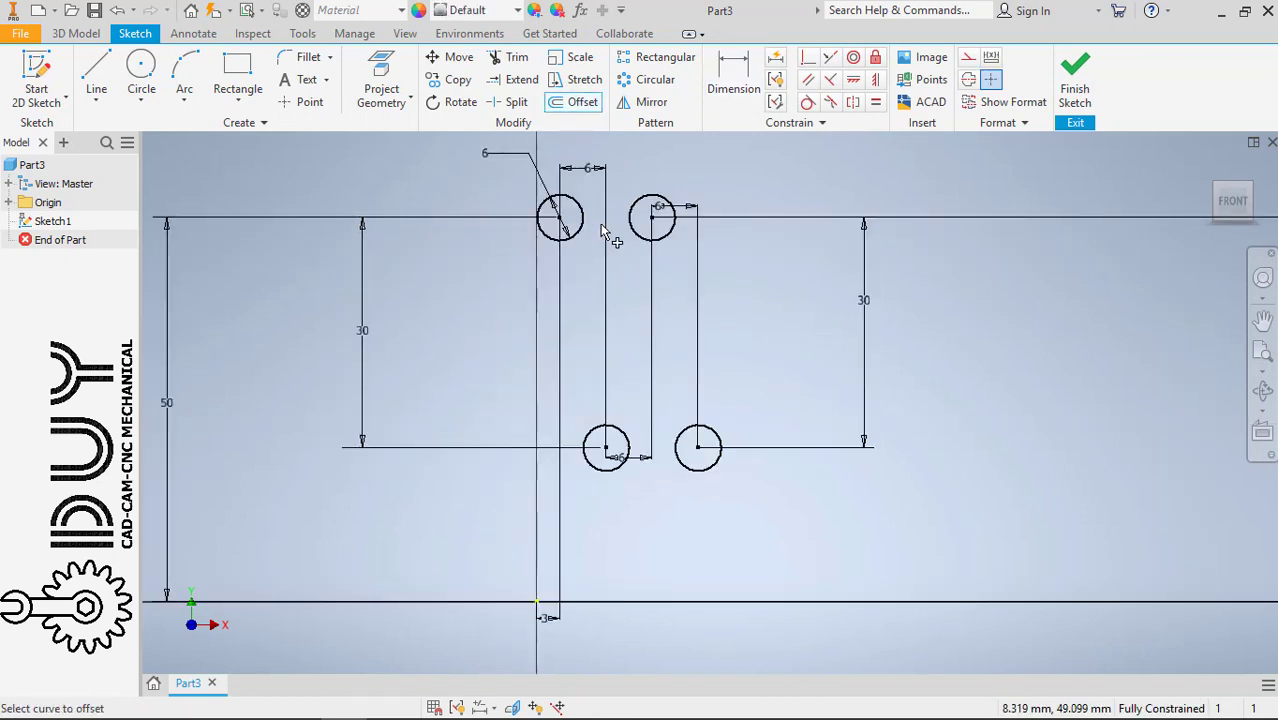
{"action": "left_click", "coordinate": [581, 227]}
{"action": "left_click", "coordinate": [566, 212]}
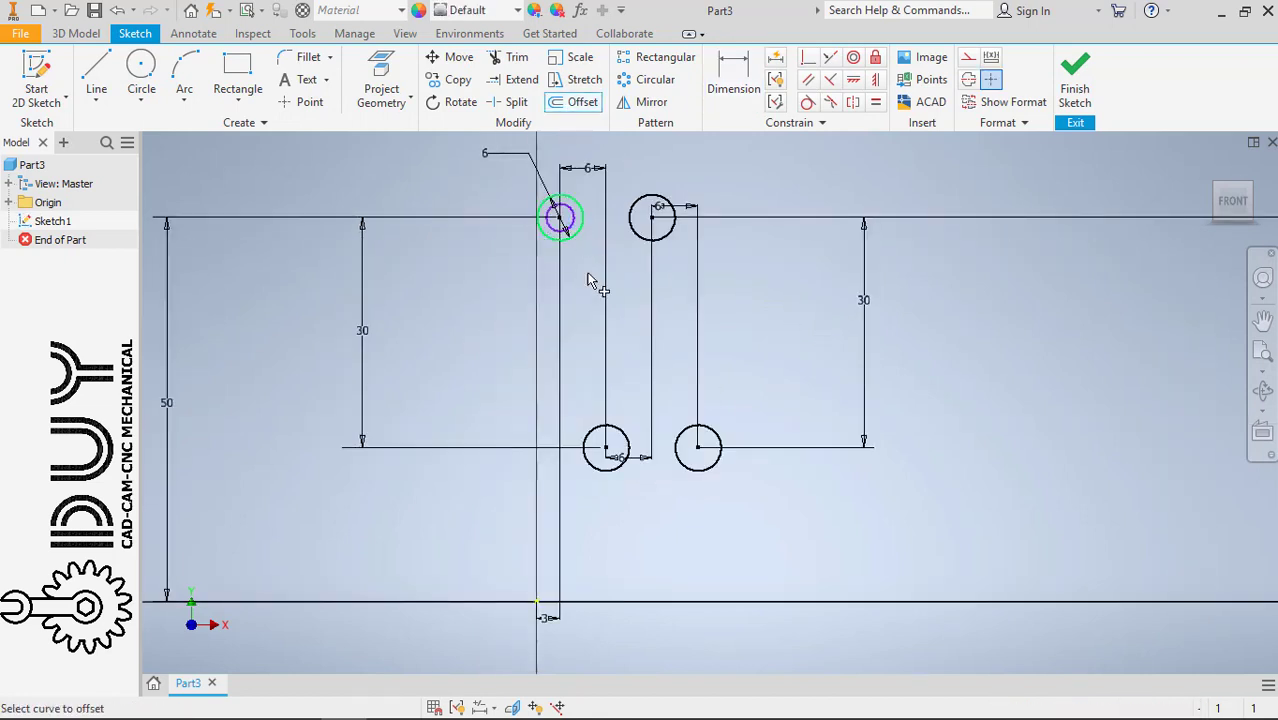
{"action": "left_click", "coordinate": [614, 443]}
{"action": "left_click", "coordinate": [622, 447]}
{"action": "left_click", "coordinate": [671, 229]}
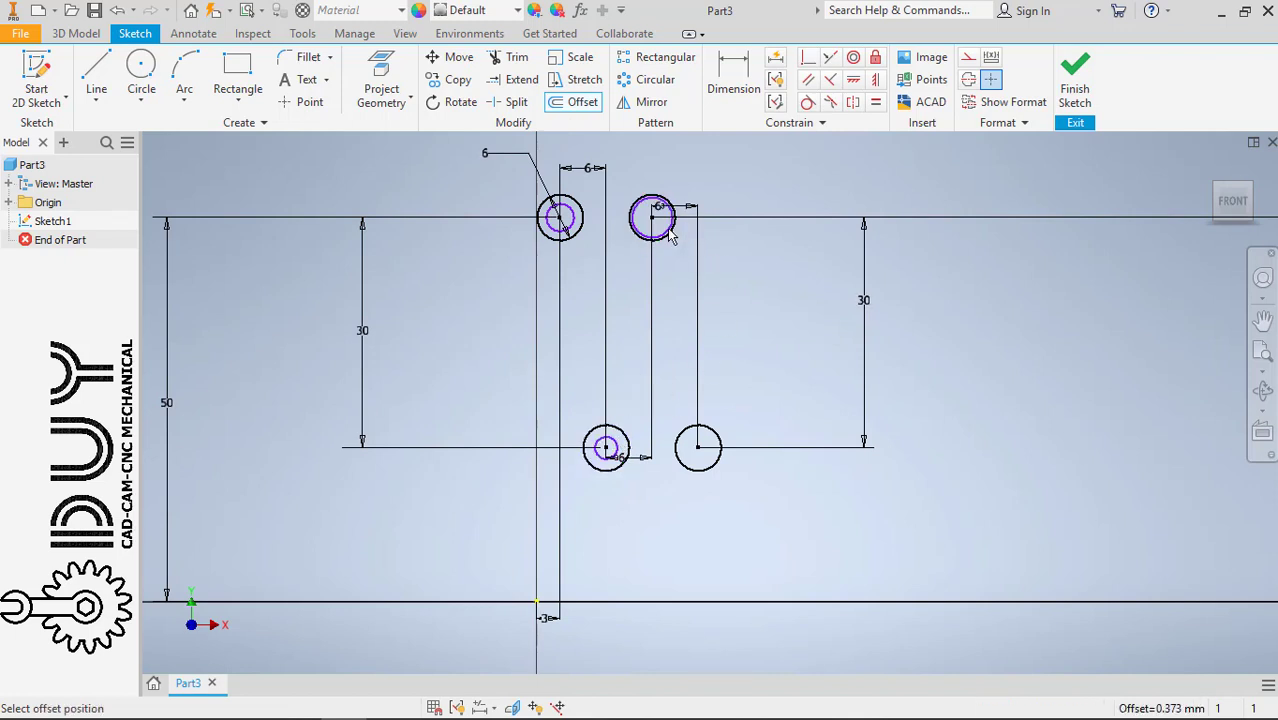
{"action": "left_click", "coordinate": [663, 225]}
{"action": "left_click", "coordinate": [698, 443]}
{"action": "left_click", "coordinate": [700, 446]}
{"action": "key", "text": "Escape"}
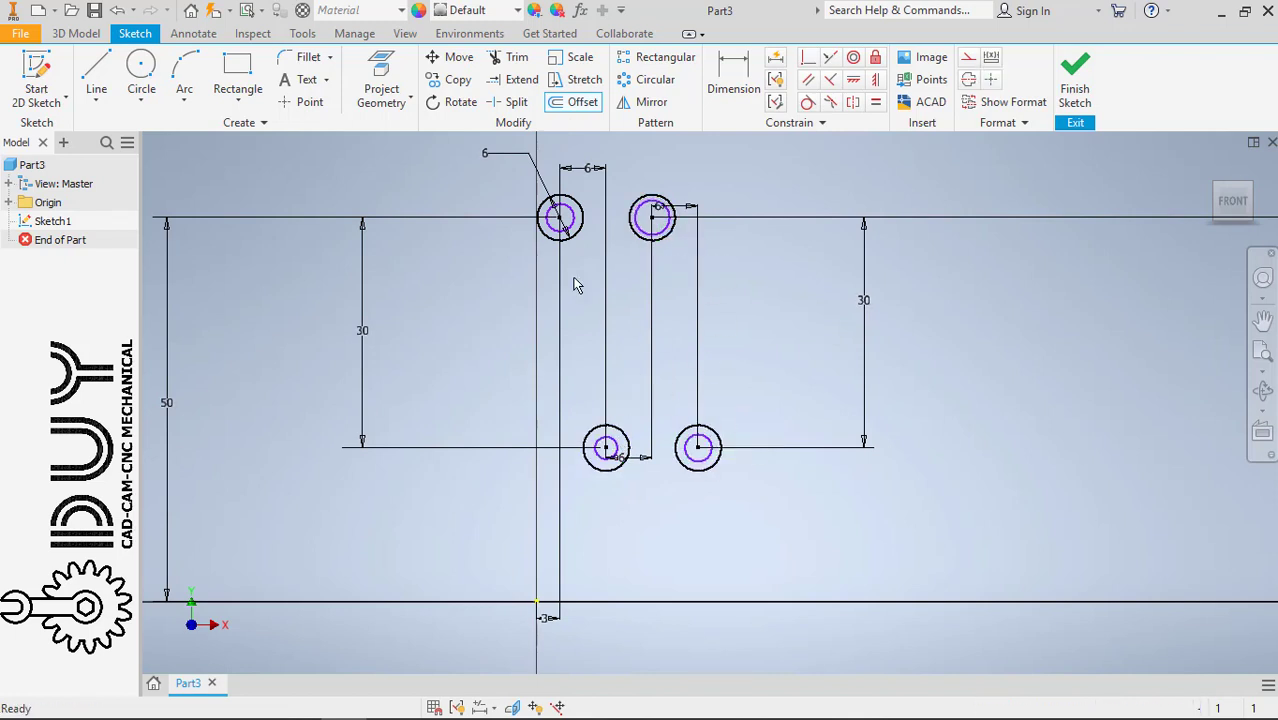
- Dimension the gap between the upper-left outer circle and its inner offset circle as 1 mm
{"action": "middle_click_drag", "start_coordinate": [576, 283], "coordinate": [530, 289]}
{"action": "scroll", "coordinate": [530, 289], "scroll_direction": "up", "scroll_amount": 3}
{"action": "key", "text": "d"}
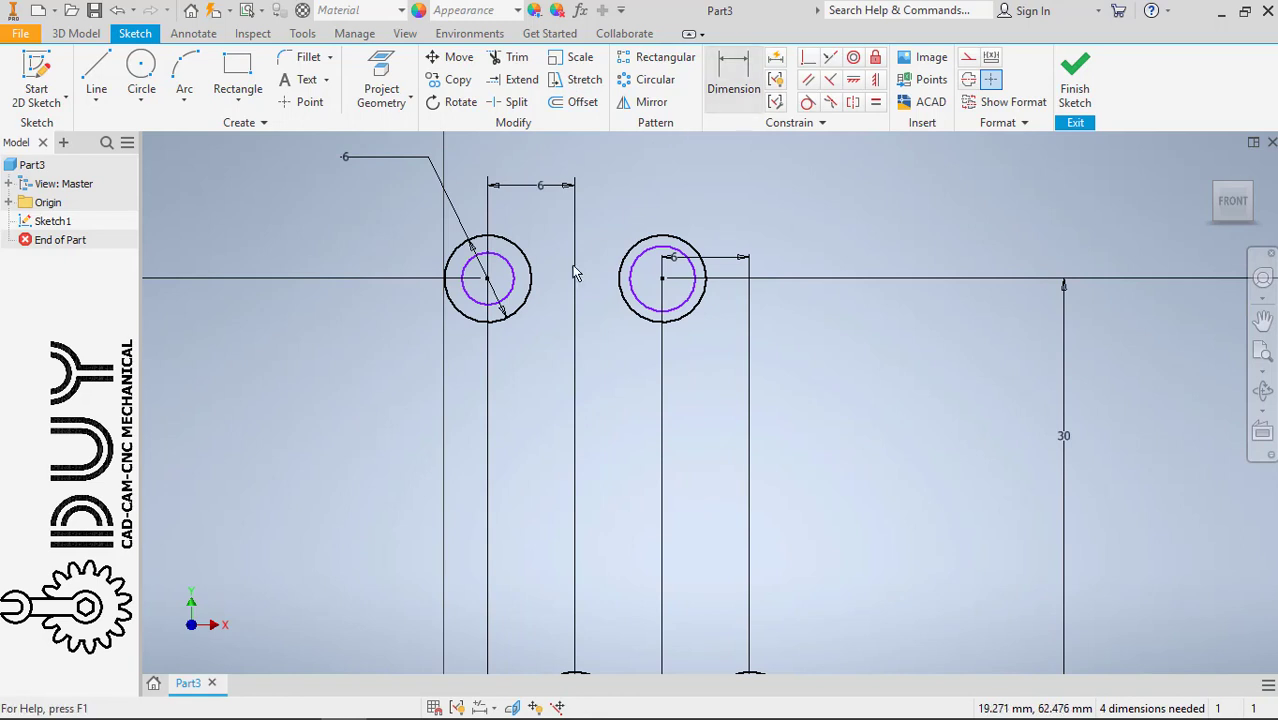
{"action": "left_click", "coordinate": [518, 288]}
{"action": "left_click", "coordinate": [543, 214]}
{"action": "type", "text": "4"}
{"action": "key", "text": "Return"}
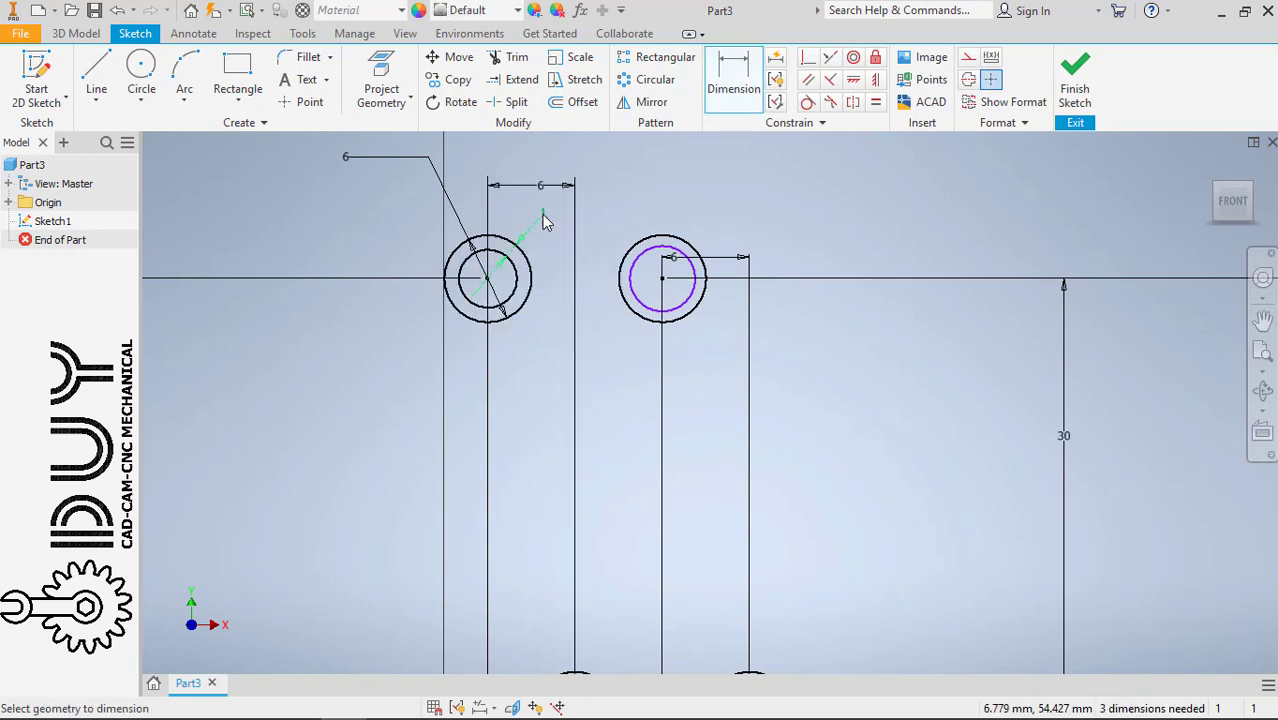
- Apply Equal constraints so the lower-left and lower-right inner circles match the upper-left inner circle
{"action": "left_click", "coordinate": [875, 102]}
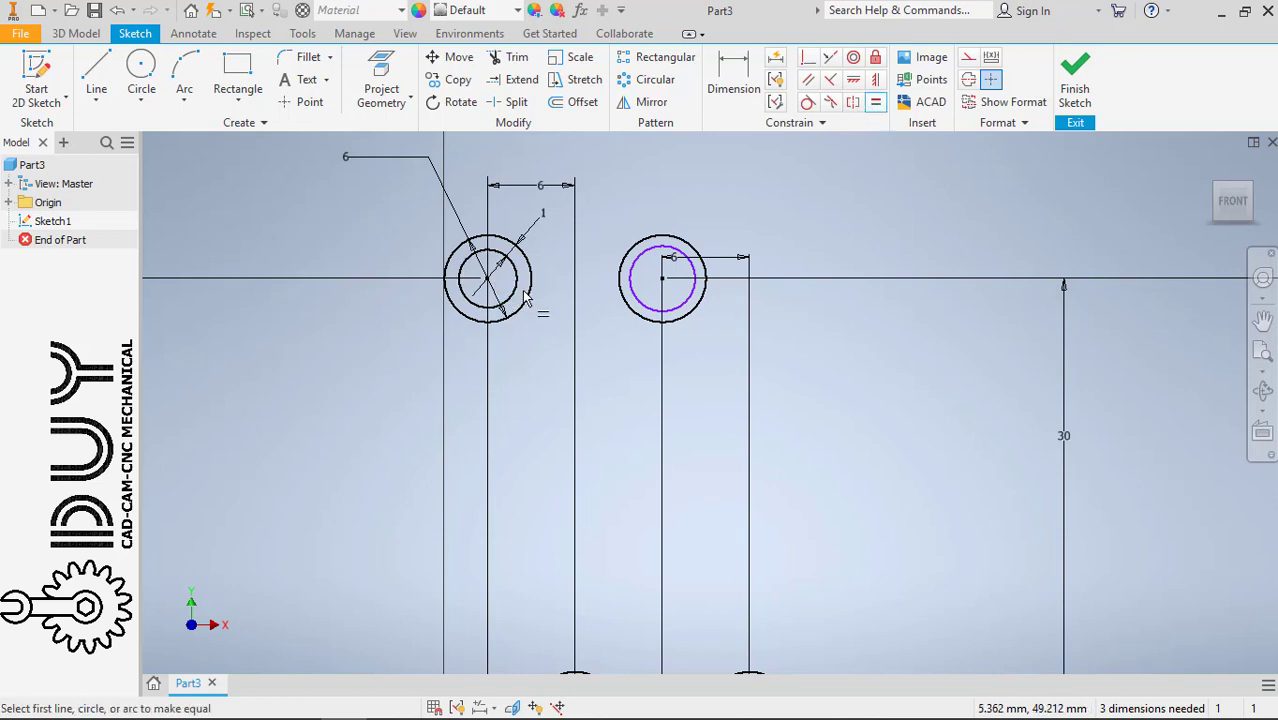
{"action": "scroll", "coordinate": [533, 206], "scroll_direction": "up", "scroll_amount": 4}
{"action": "left_click", "coordinate": [524, 187]}
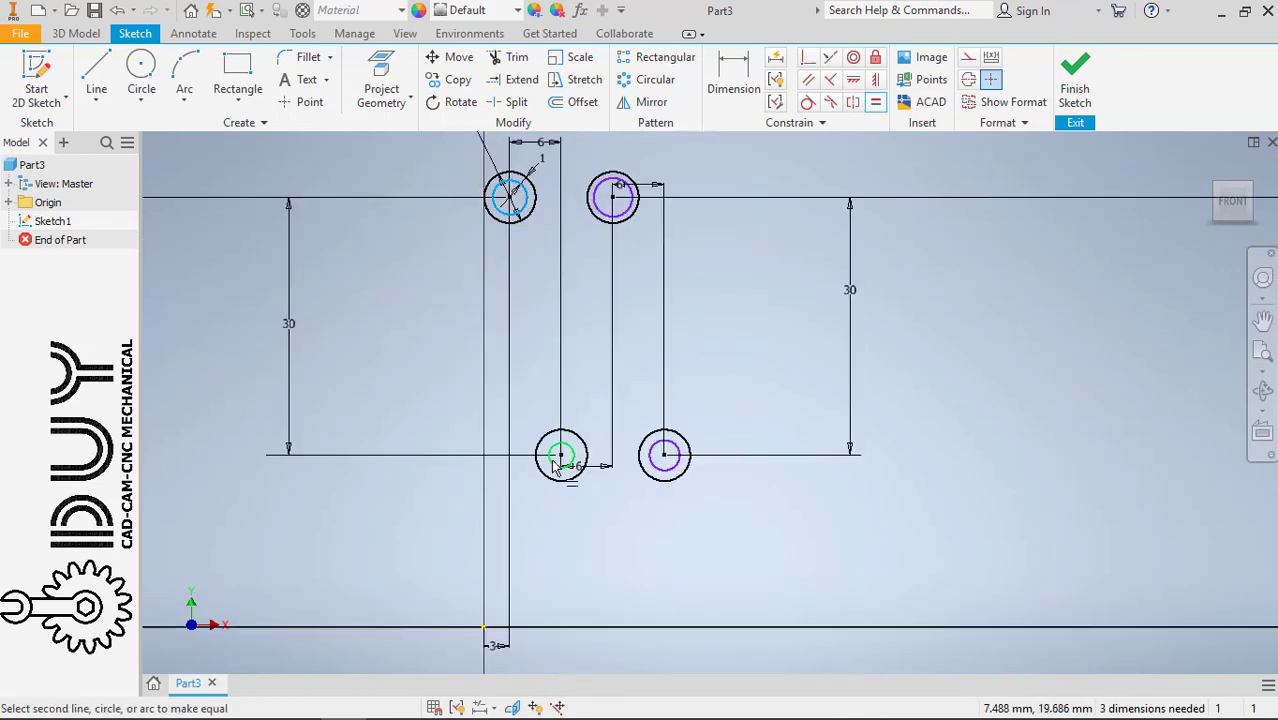
{"action": "left_click", "coordinate": [558, 462]}
{"action": "key", "text": "Escape"}
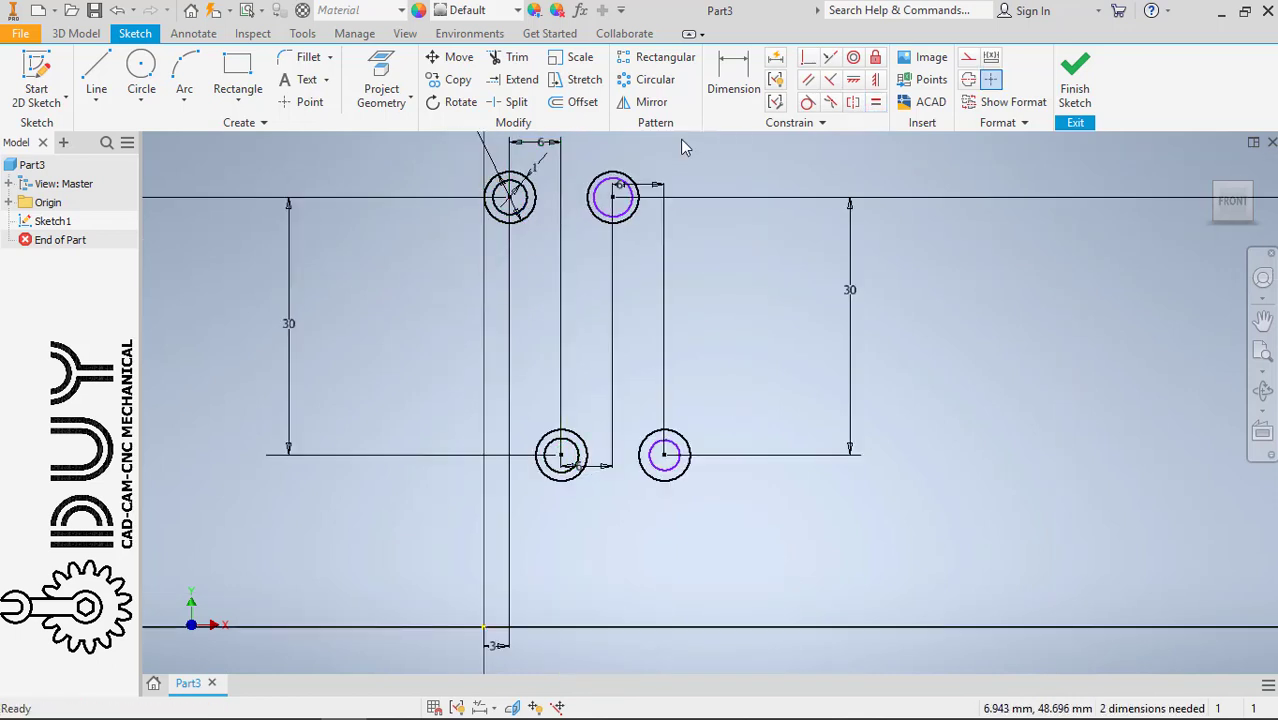
{"action": "left_click", "coordinate": [875, 102]}
{"action": "left_click", "coordinate": [525, 210]}
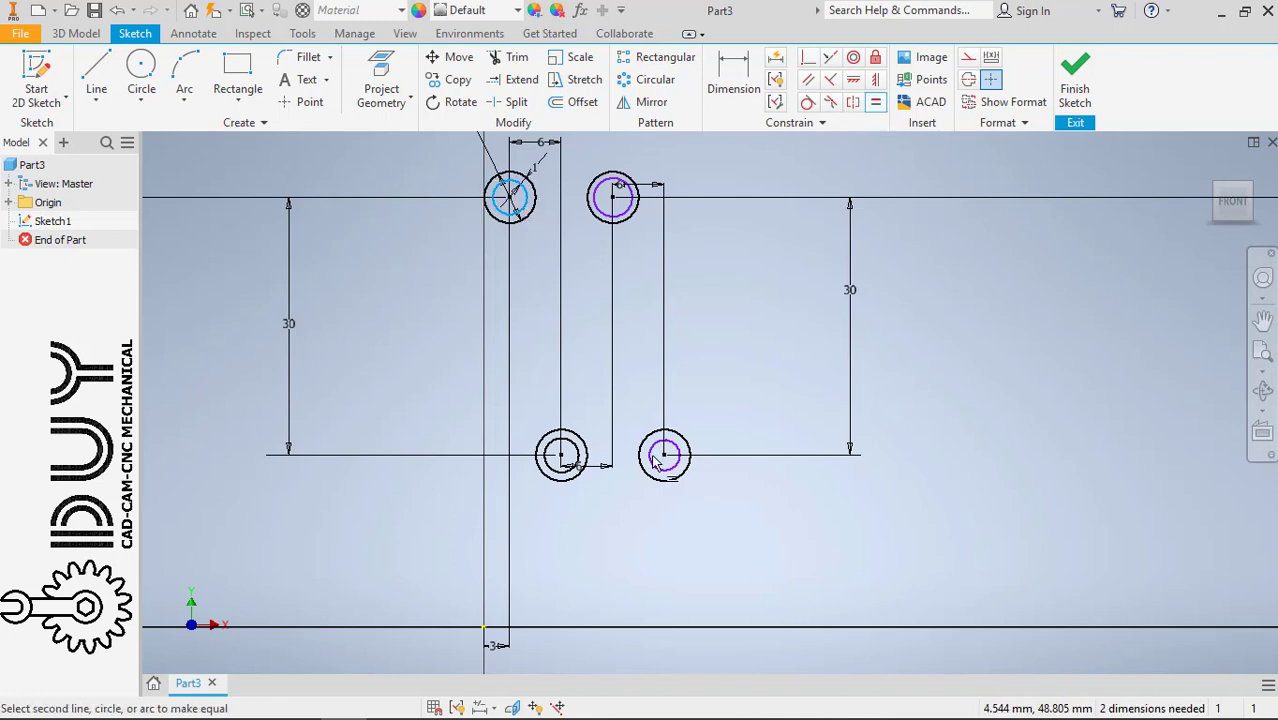
{"action": "left_click", "coordinate": [663, 457]}
{"action": "key", "text": "Escape"}
- Draw a vertical line from the left quadrant of the upper-left outer circle down to the origin
{"action": "right_click", "coordinate": [745, 295]}
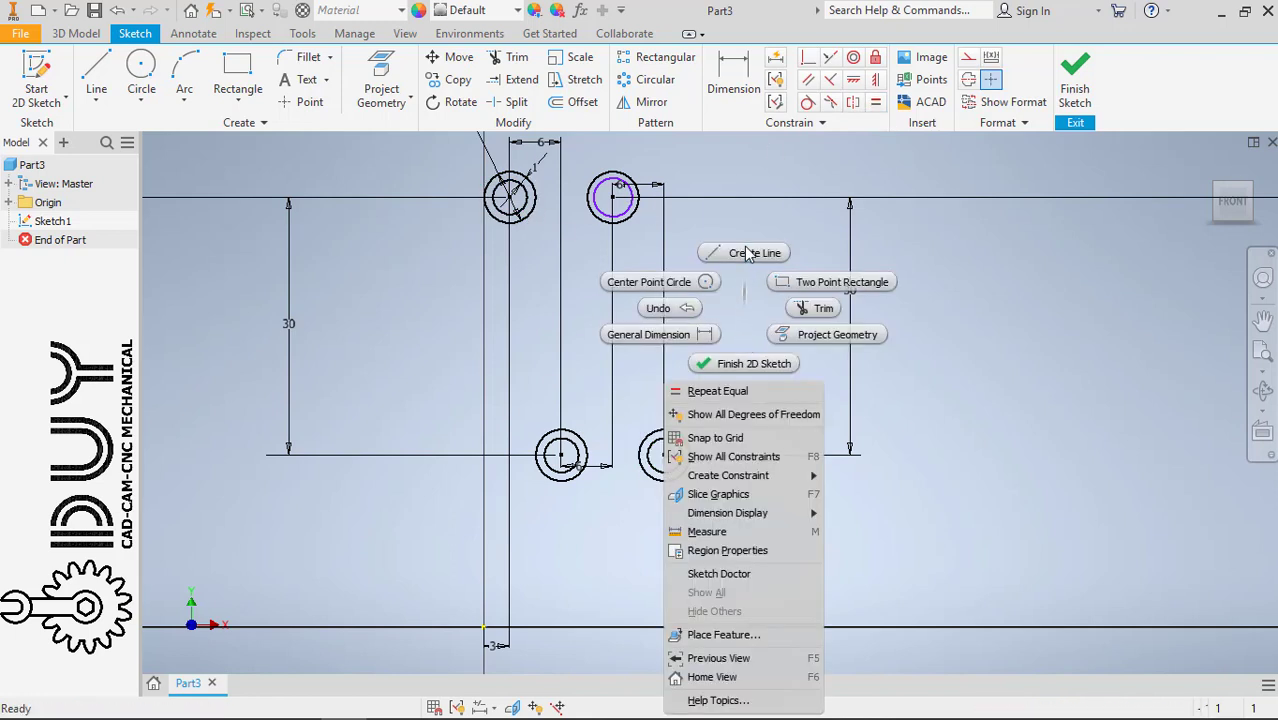
{"action": "left_click", "coordinate": [748, 255]}
{"action": "left_click", "coordinate": [485, 197]}
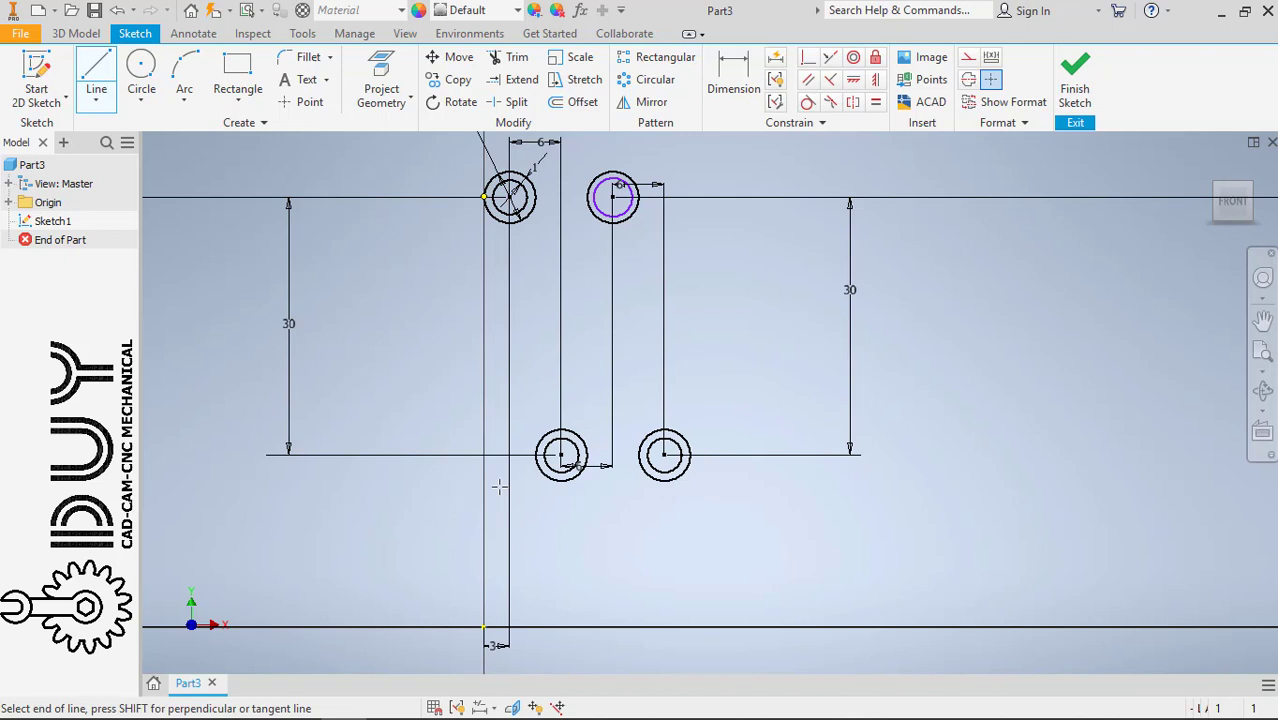
{"action": "left_click", "coordinate": [484, 636]}
{"action": "key", "text": "Escape"}
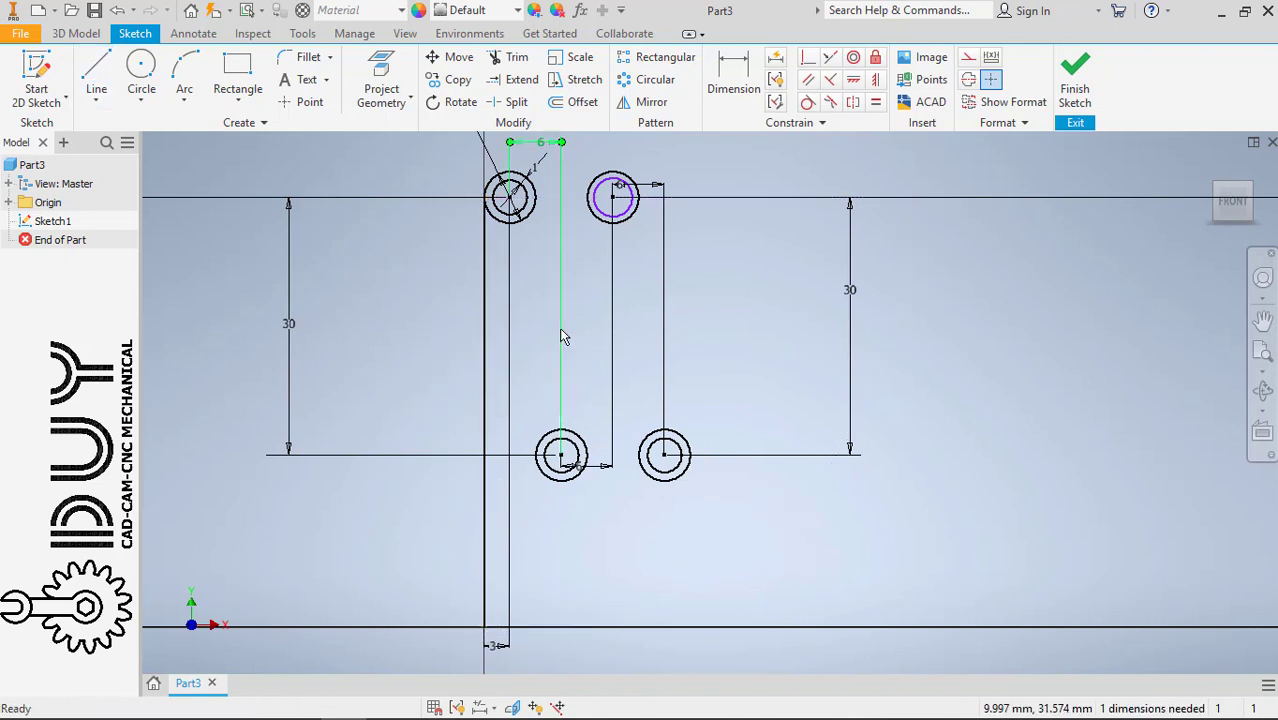
{"action": "right_click", "coordinate": [560, 337]}
{"action": "key", "text": "Escape"}
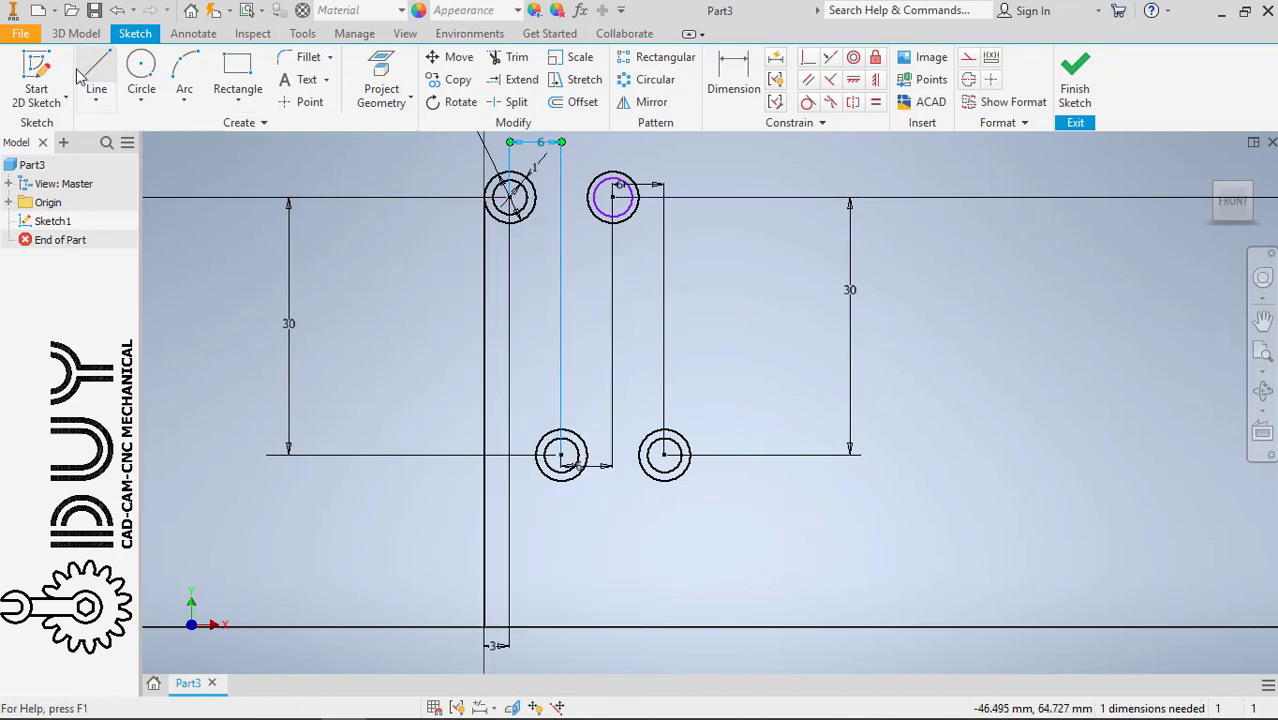
- Draw a parallel vertical line, starting 1 mm right of the origin, up to the upper-left inner circle's left quadrant
{"action": "left_click", "coordinate": [84, 76]}
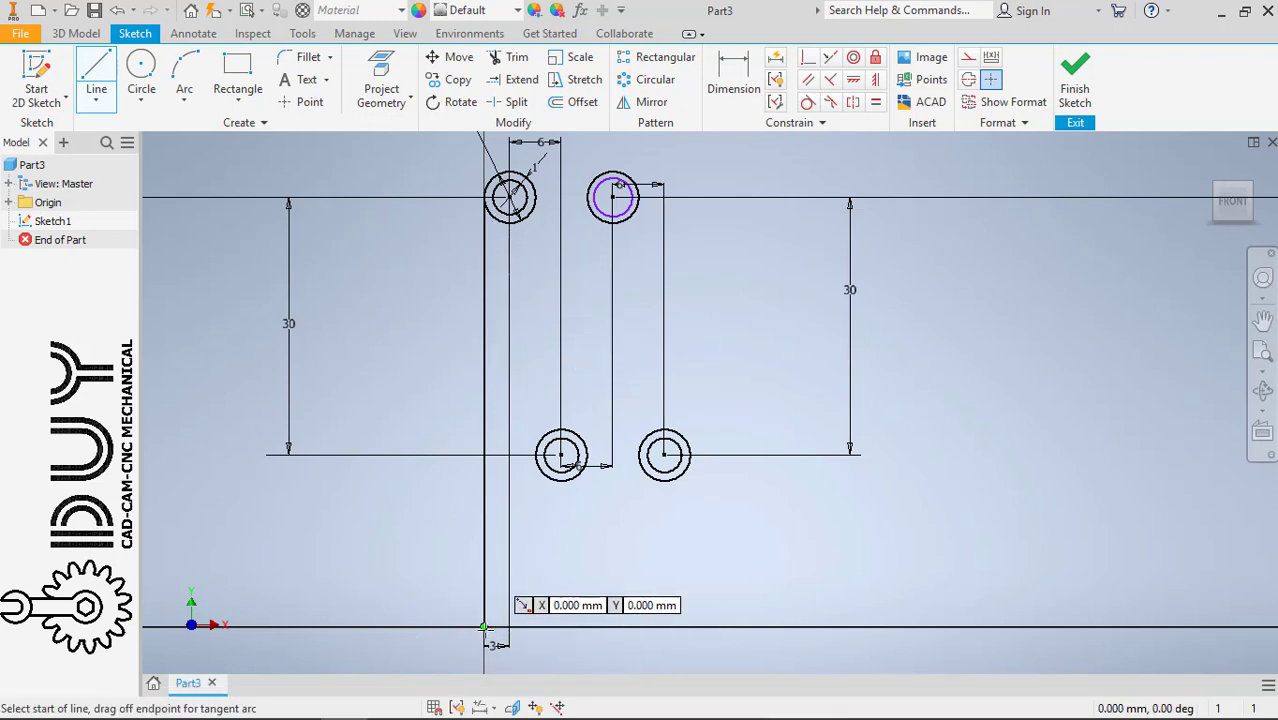
{"action": "left_click", "coordinate": [483, 627]}
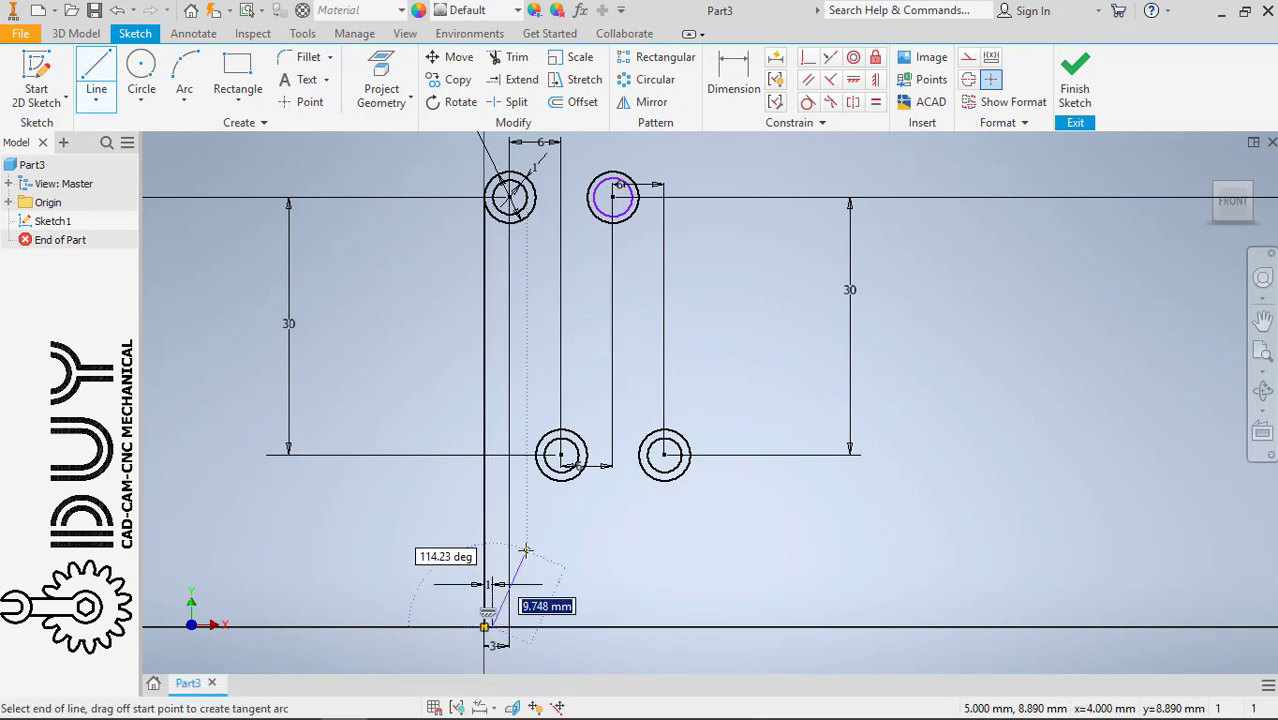
{"action": "left_click", "coordinate": [491, 196]}
{"action": "key", "text": "Escape"}
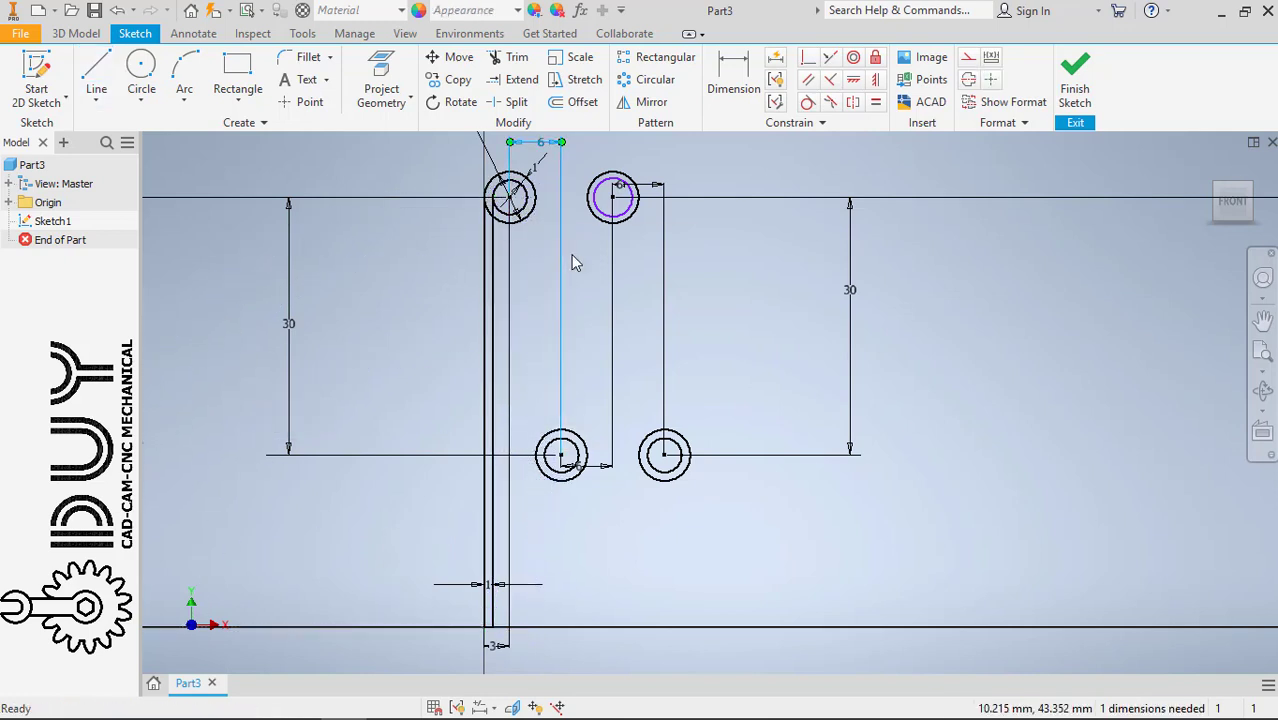
- Draw a line from the upper-left inner circle's right quadrant to the lower-left outer circle's left quadrant
{"action": "key", "text": "l"}
{"action": "left_click", "coordinate": [531, 258]}
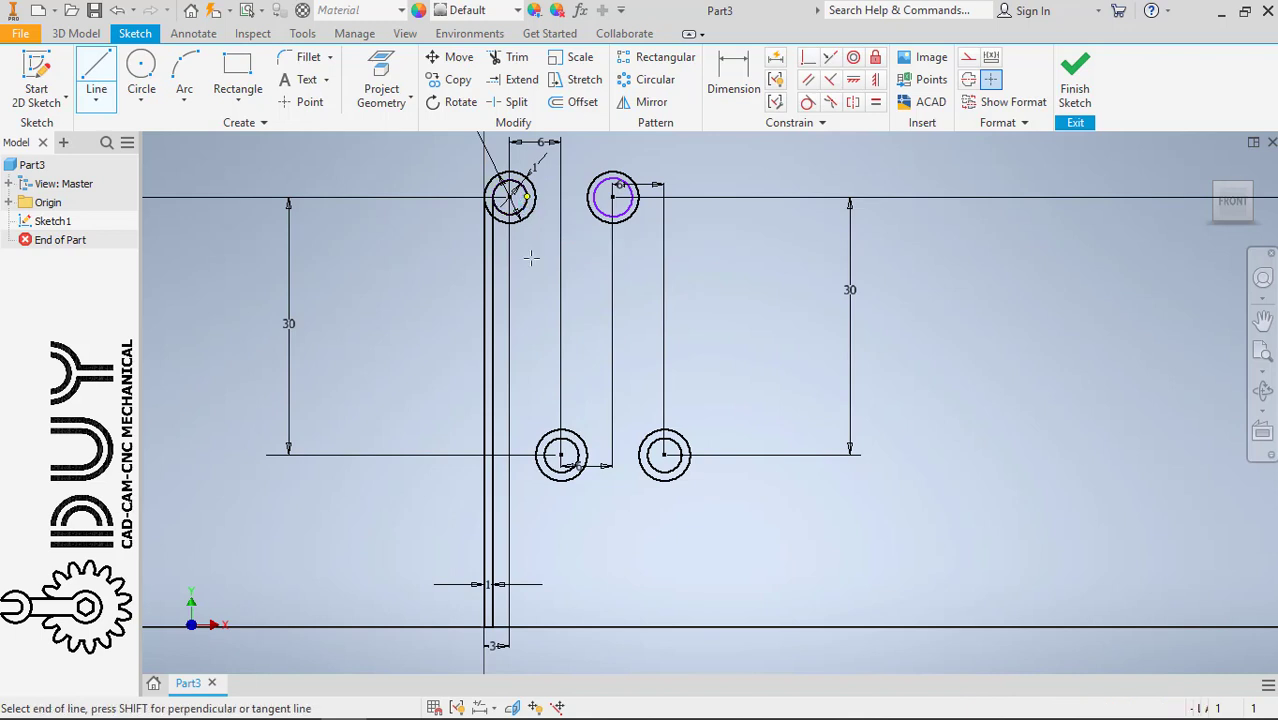
{"action": "left_click", "coordinate": [538, 456]}
{"action": "key", "text": "Escape"}
{"action": "middle_click_drag", "start_coordinate": [538, 456], "coordinate": [524, 531]}
- Try a 3 mm horizontal distance between the upper-left and lower-left circle centres, and undo it
{"action": "double_click", "coordinate": [530, 226]}
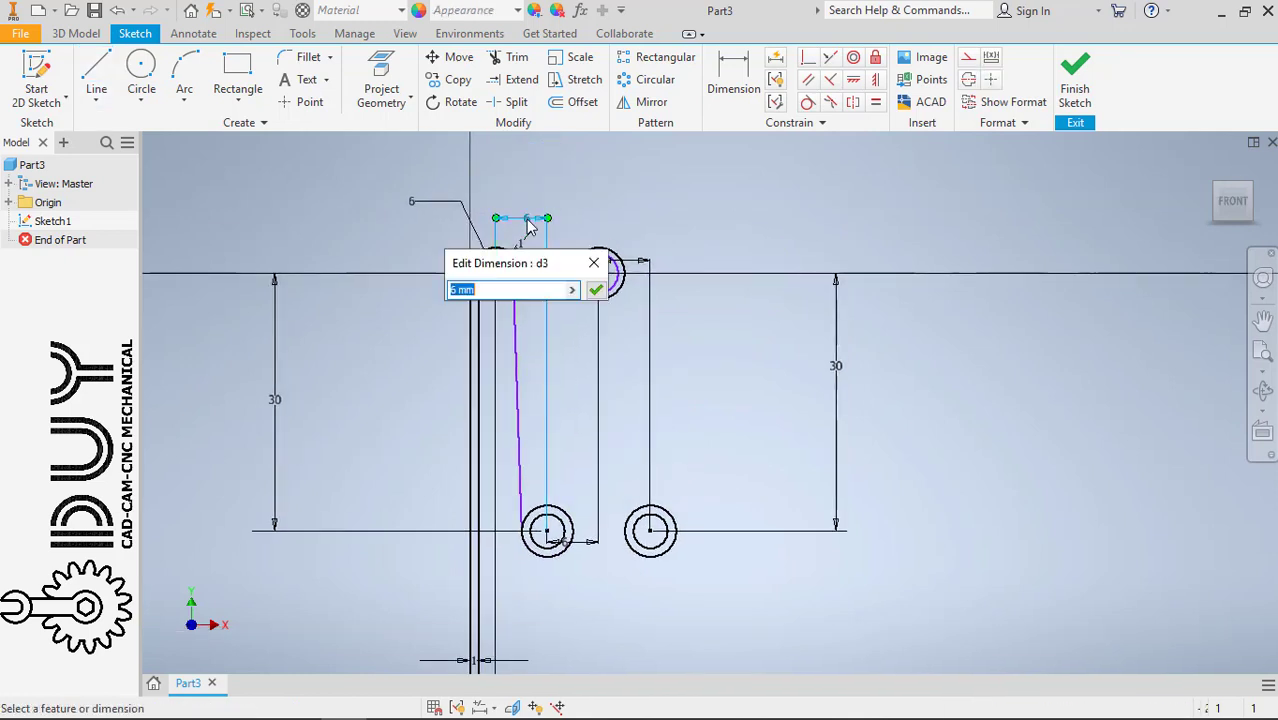
{"action": "type", "text": "3"}
{"action": "key", "text": "Return"}
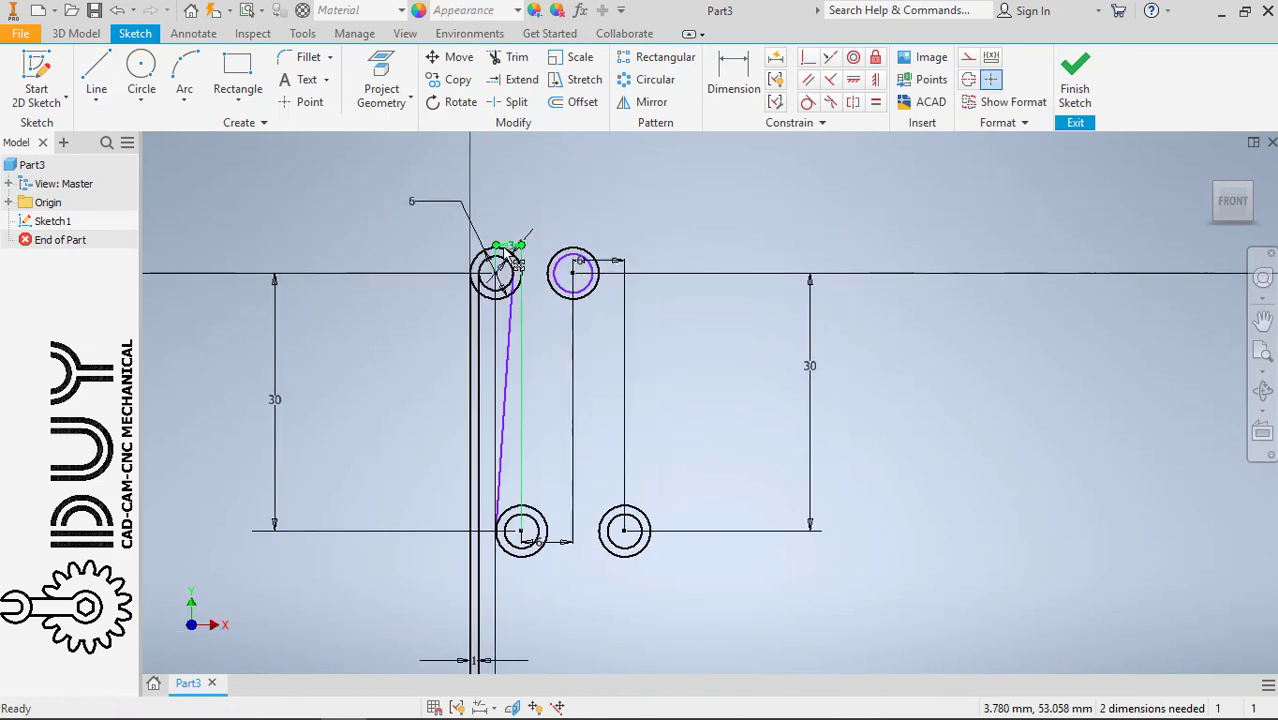
{"action": "key", "text": "ctrl+z"}
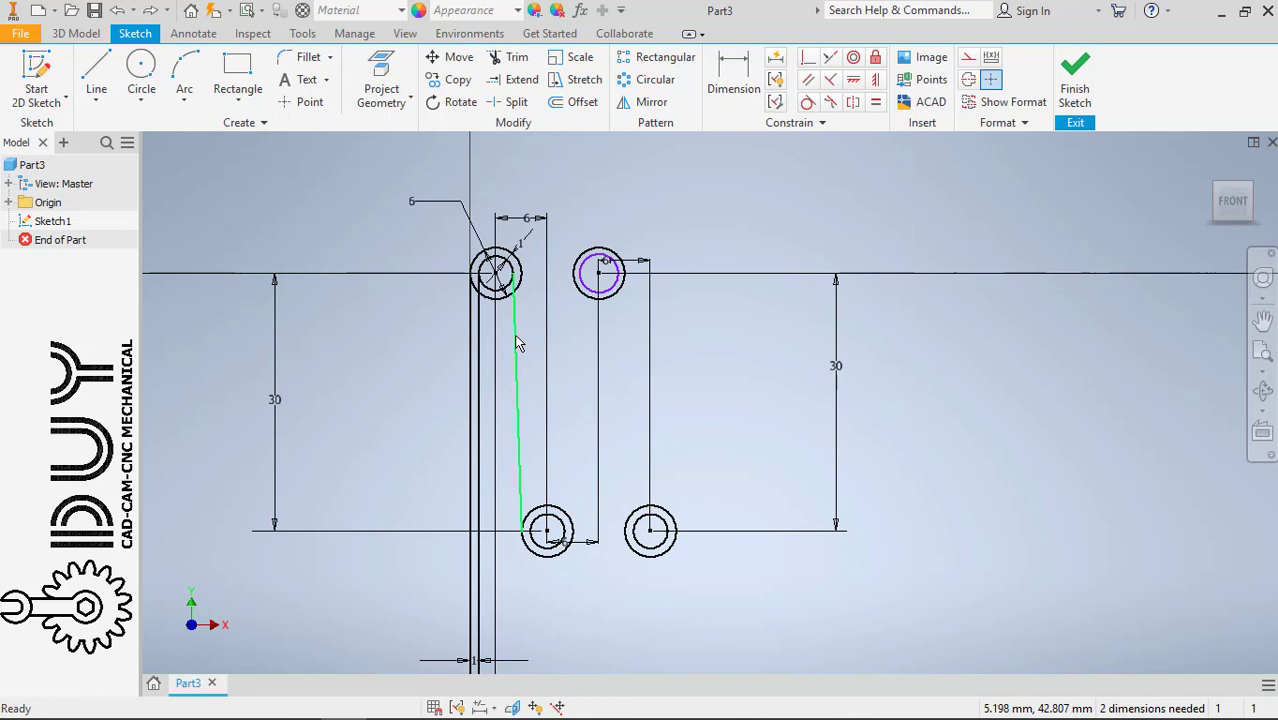
- Set the horizontal centre distances from the lower-left circle to both the upper-left and upper-right circles to 5 mm
{"action": "double_click", "coordinate": [526, 220]}
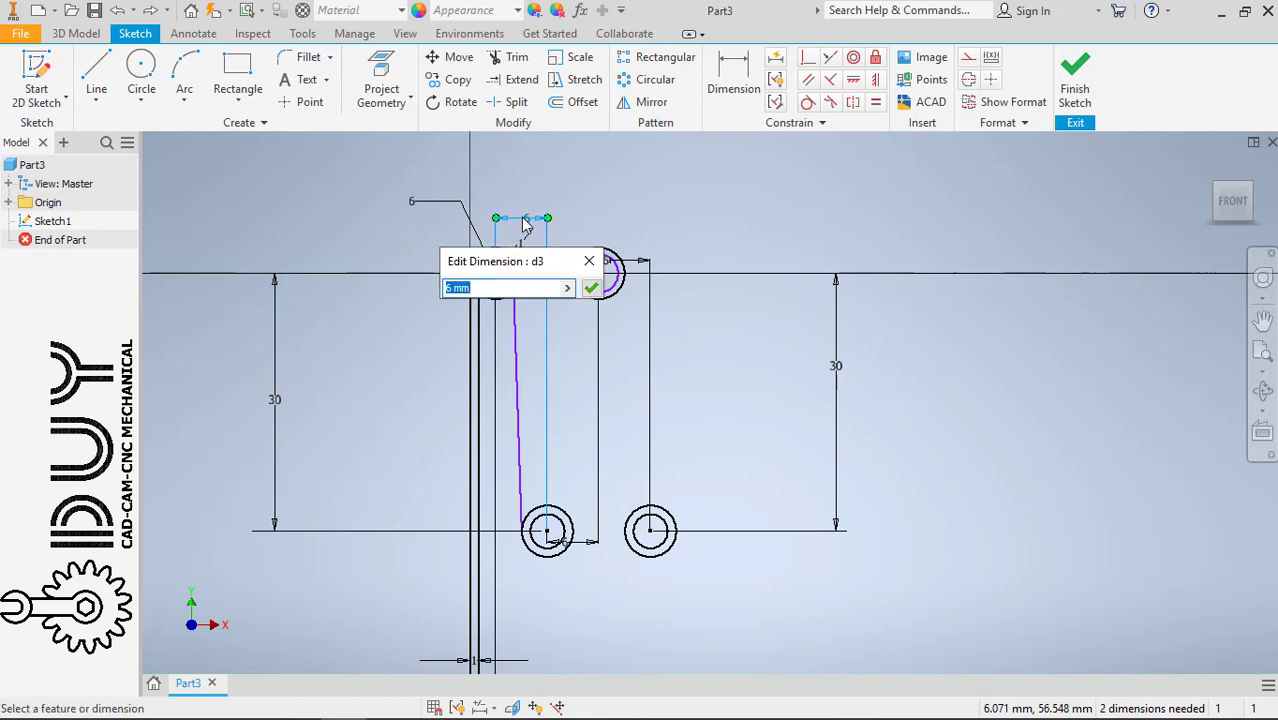
{"action": "type", "text": "5"}
{"action": "key", "text": "Return"}
{"action": "left_click", "coordinate": [572, 552]}
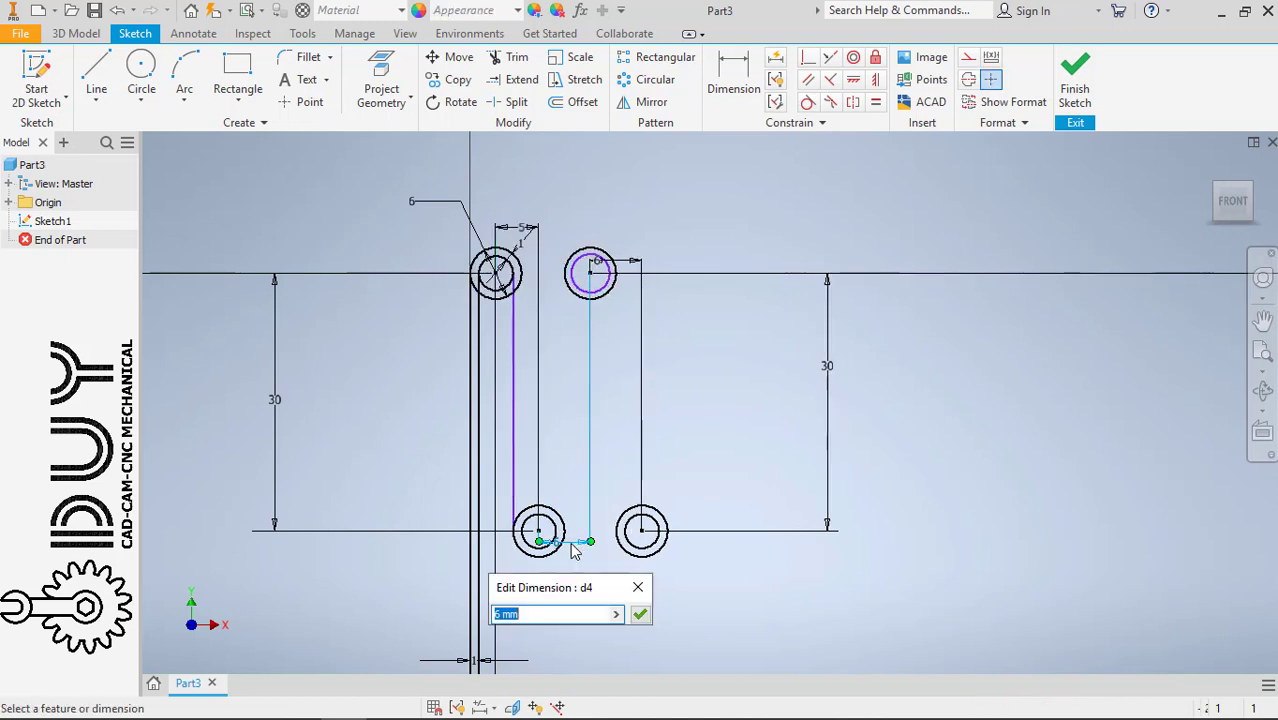
{"action": "type", "text": "5"}
{"action": "key", "text": "Return"}
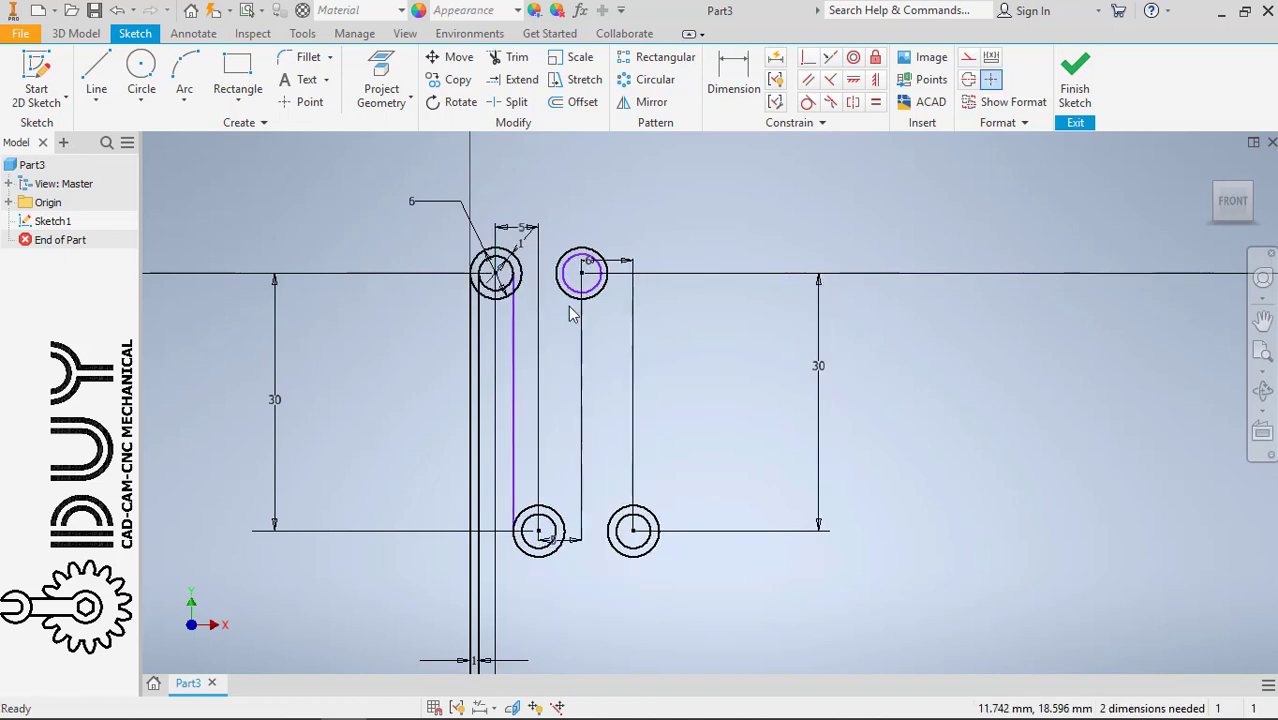
- Draw a line from the upper-left outer circle's right quadrant to the lower-left inner circle's left quadrant
{"action": "right_click", "coordinate": [590, 234]}
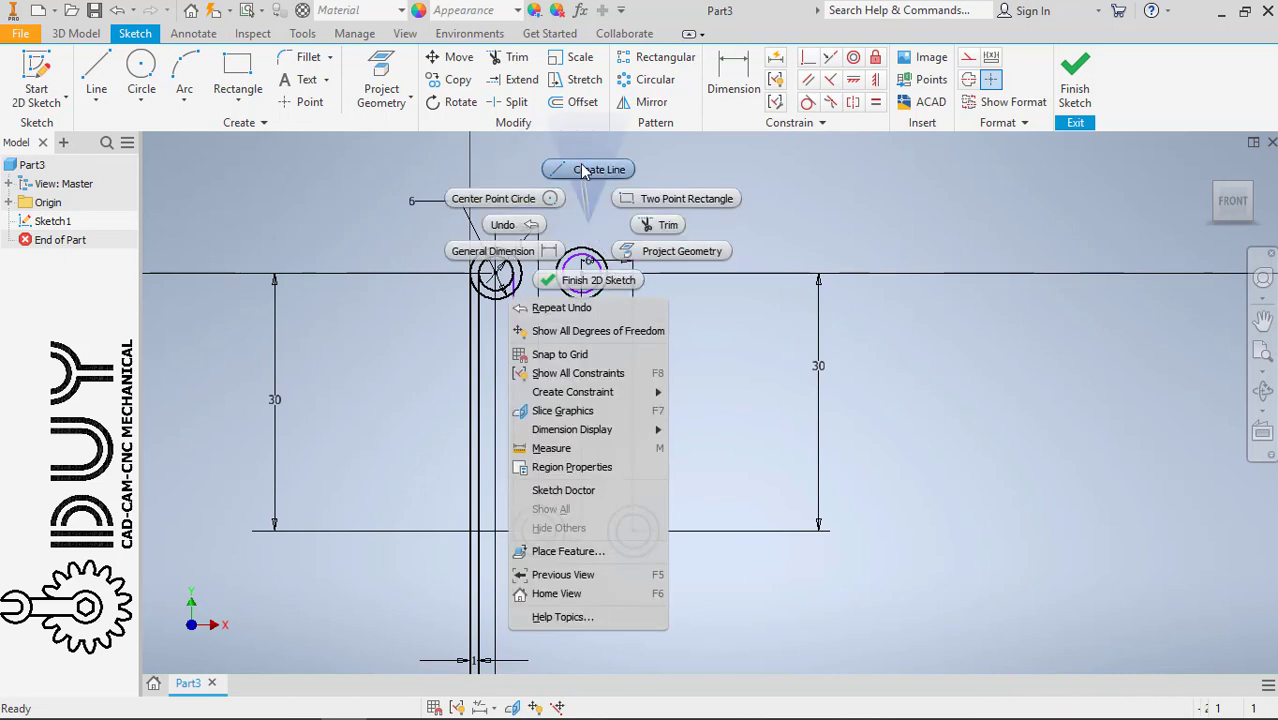
{"action": "left_click", "coordinate": [586, 170]}
{"action": "left_click", "coordinate": [512, 287]}
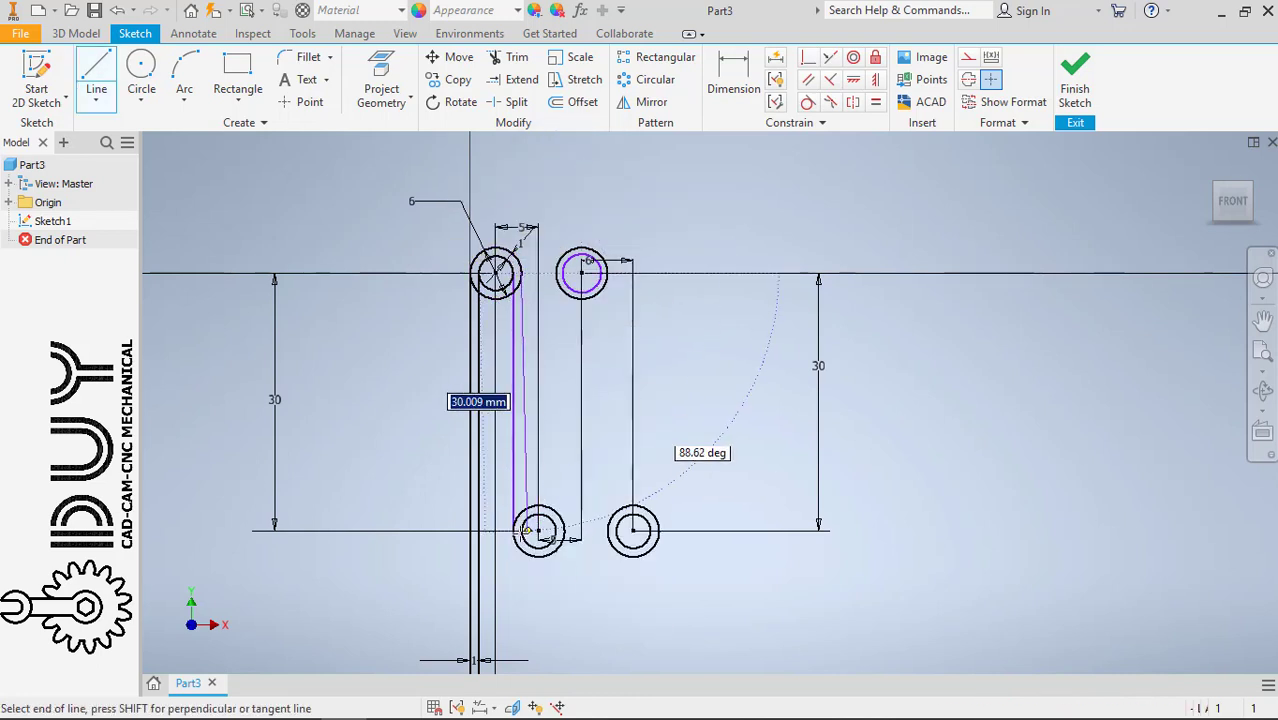
{"action": "left_click", "coordinate": [524, 530]}
{"action": "key", "text": "Escape"}
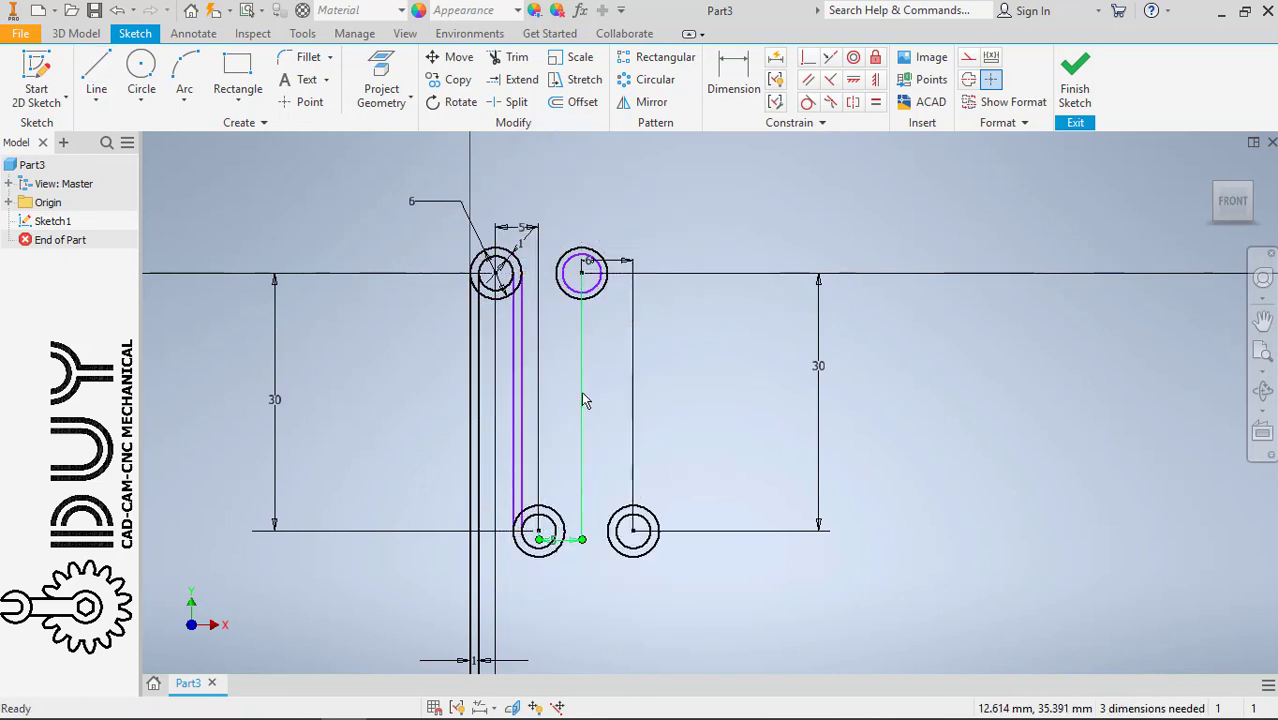
- Draw a vertical line from the upper-right outer circle's left quadrant to the lower-left inner circle's right quadrant
{"action": "right_click", "coordinate": [586, 190]}
{"action": "left_click", "coordinate": [585, 130]}
{"action": "left_click", "coordinate": [556, 298]}
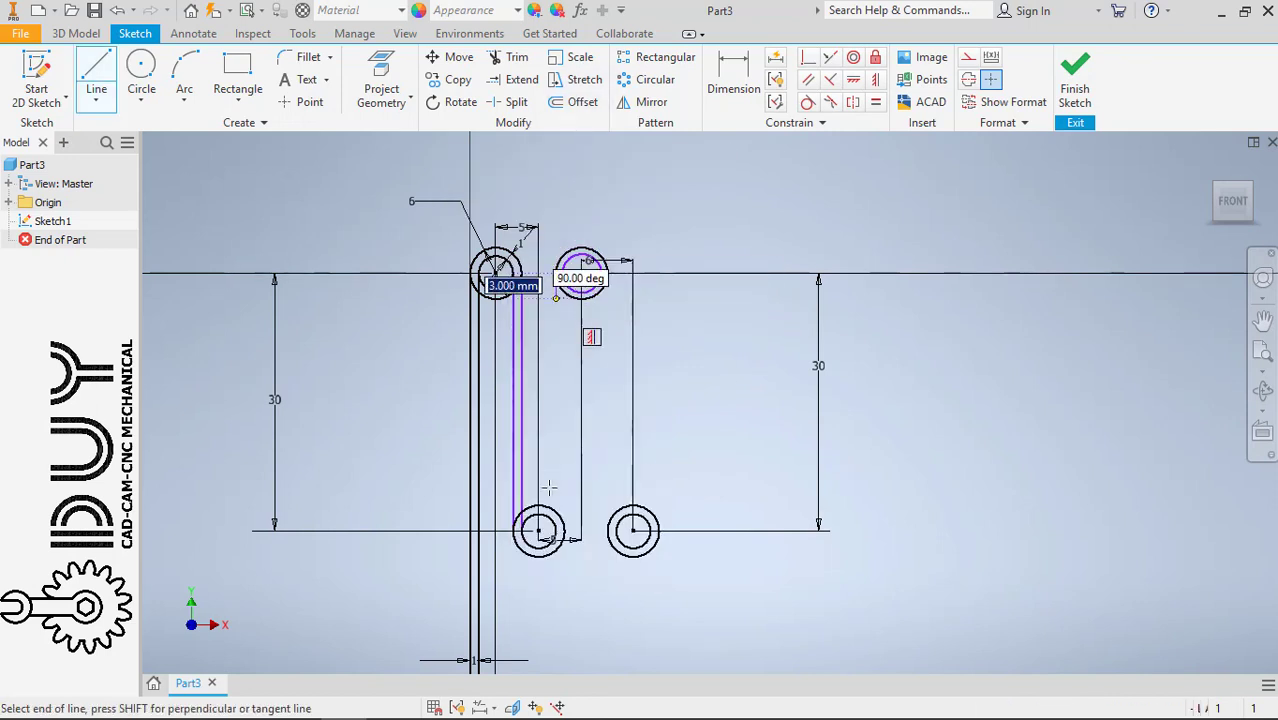
{"action": "left_click", "coordinate": [556, 530]}
{"action": "key", "text": "Escape"}
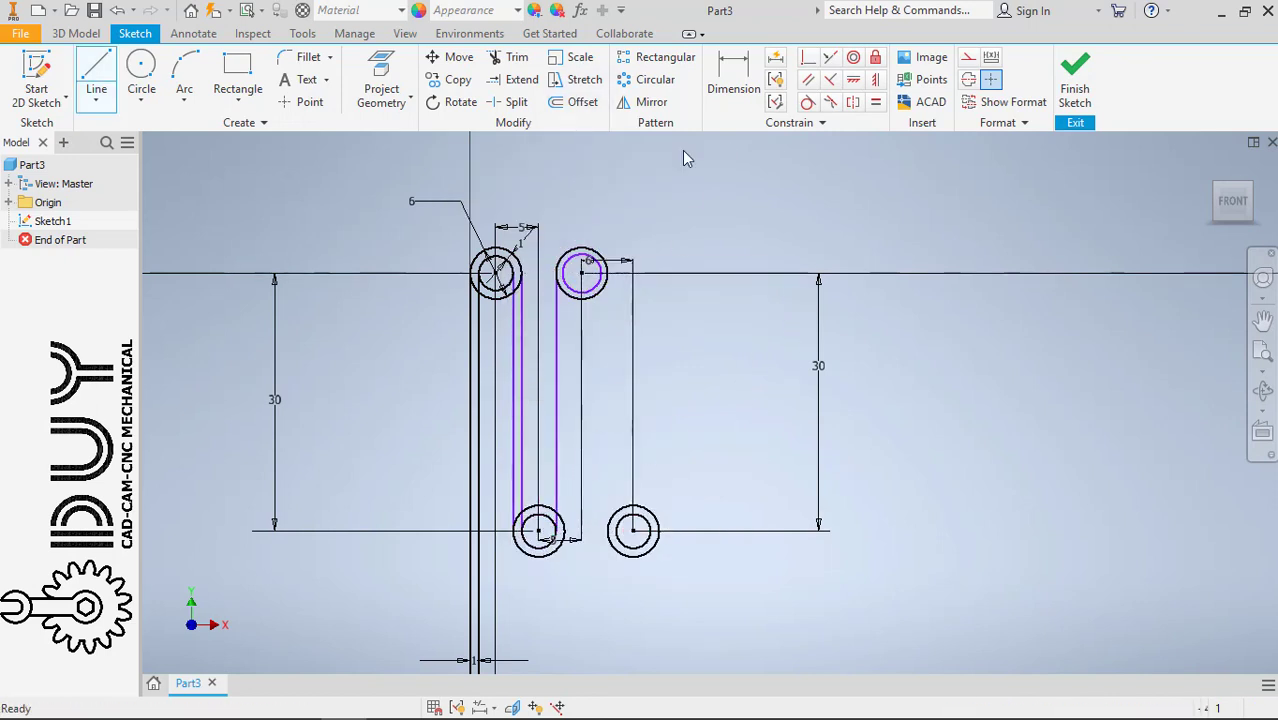
- Draw a line from the upper-right inner circle's left quadrant to the lower-left outer circle's right quadrant
{"action": "right_click", "coordinate": [685, 158]}
{"action": "left_click", "coordinate": [679, 91]}
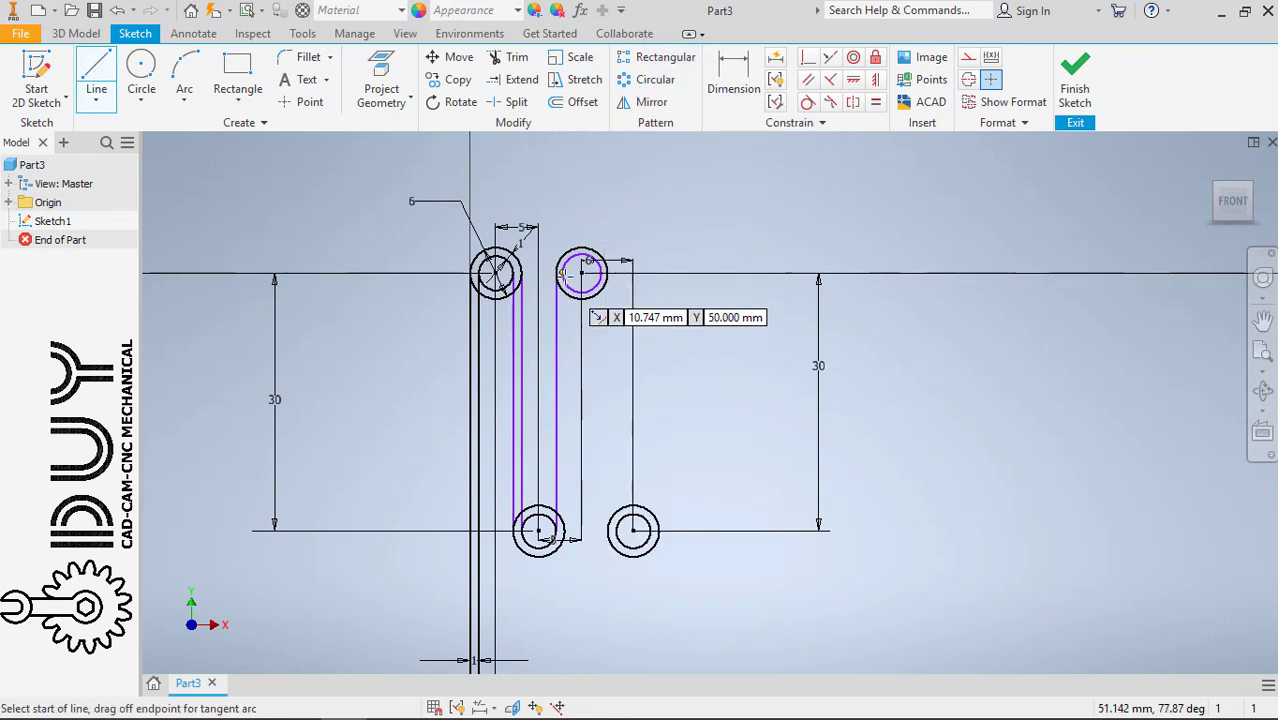
{"action": "left_click", "coordinate": [564, 273]}
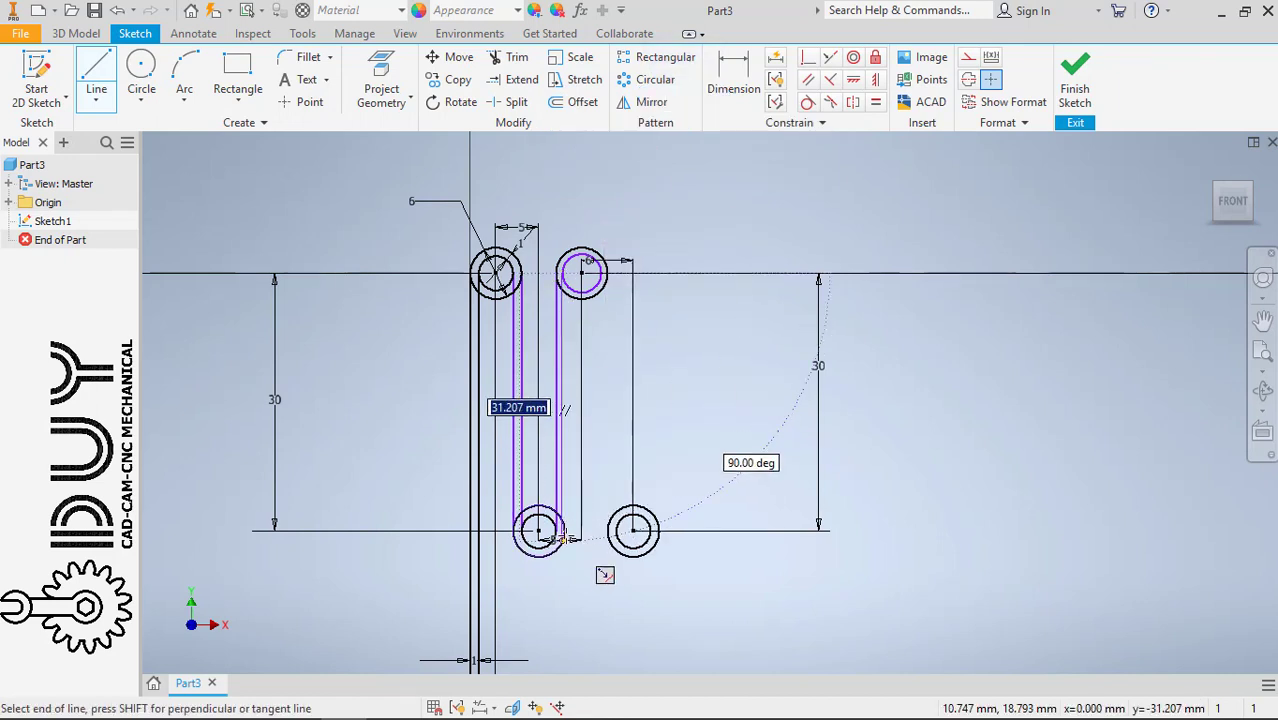
{"action": "left_click", "coordinate": [564, 538]}
{"action": "key", "text": "Escape"}
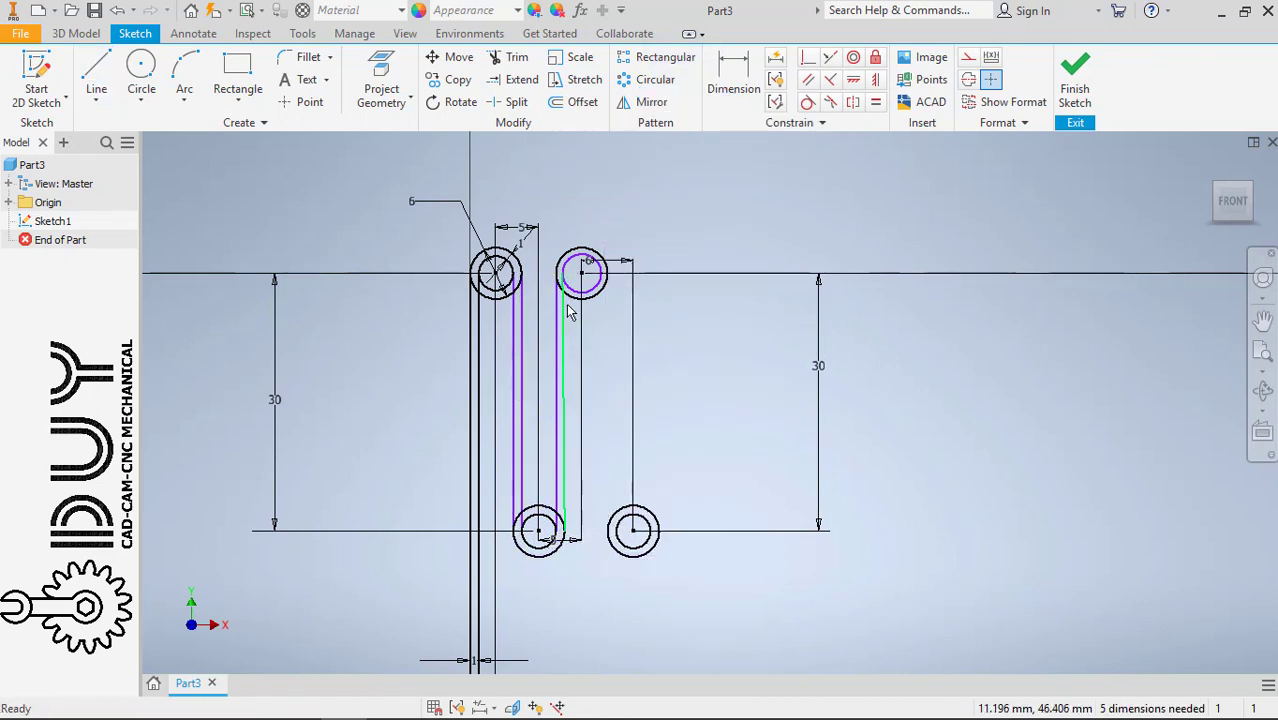
{"action": "scroll", "coordinate": [568, 308], "scroll_direction": "down", "scroll_amount": 3}
{"action": "scroll", "coordinate": [576, 412], "scroll_direction": "up", "scroll_amount": 4}
{"action": "middle_click_drag", "start_coordinate": [576, 412], "coordinate": [605, 338]}
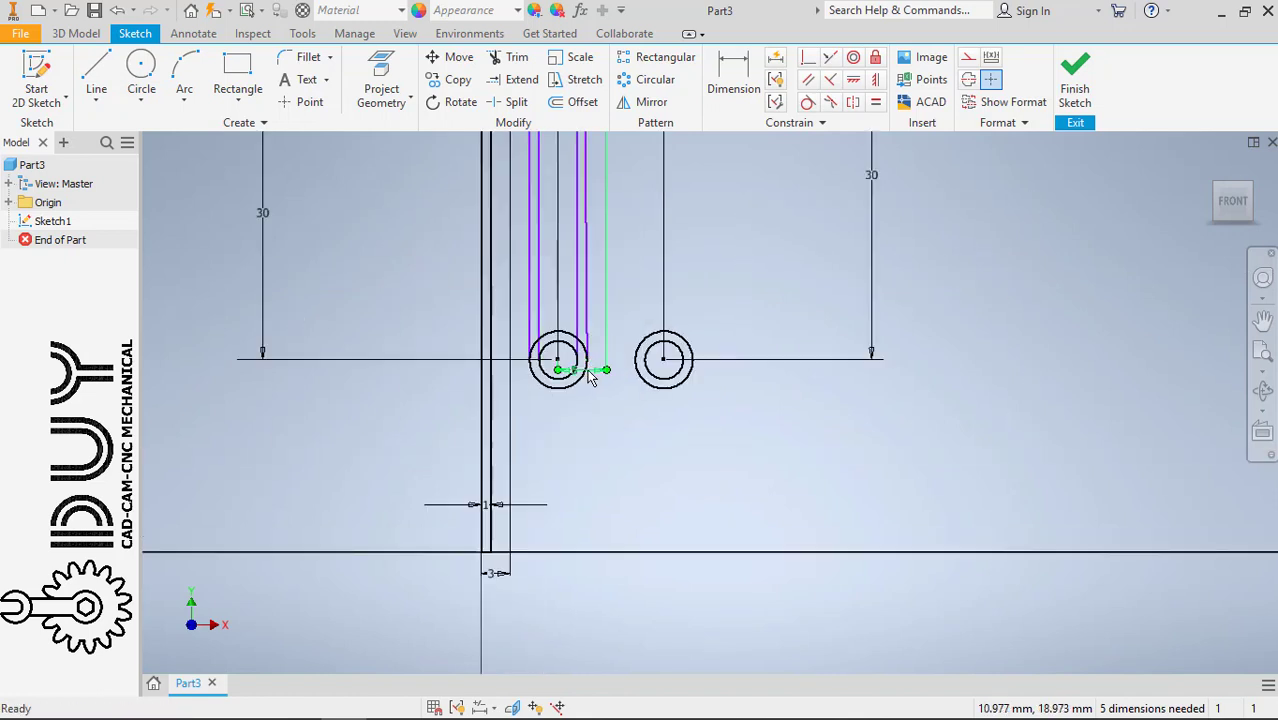
{"action": "left_click", "coordinate": [588, 370]}
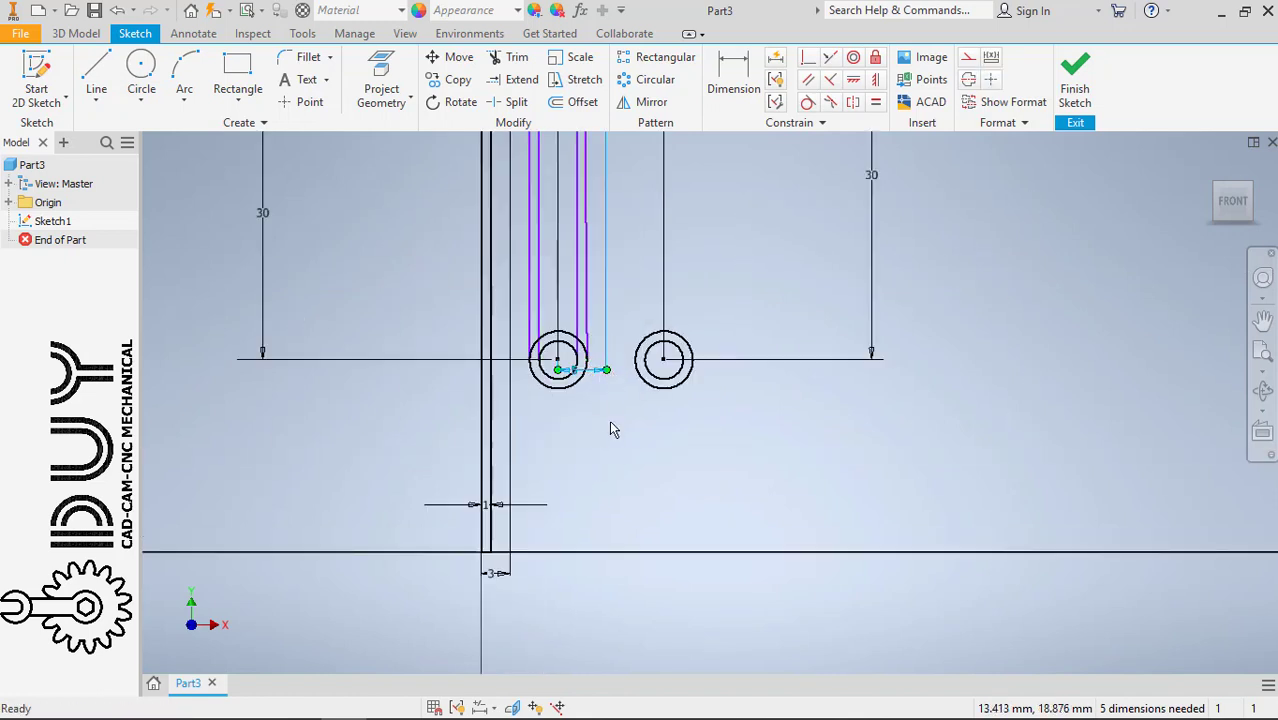
{"action": "double_click", "coordinate": [595, 373]}
{"action": "key", "text": "Escape"}
- Apply an Equal constraint between the upper-left and upper-right inner circles
{"action": "mouse_move", "coordinate": [625, 280]}
{"action": "middle_mouse_down"}
{"action": "mouse_move", "coordinate": [605, 514]}
{"action": "mouse_move", "coordinate": [625, 470]}
{"action": "middle_mouse_up"}
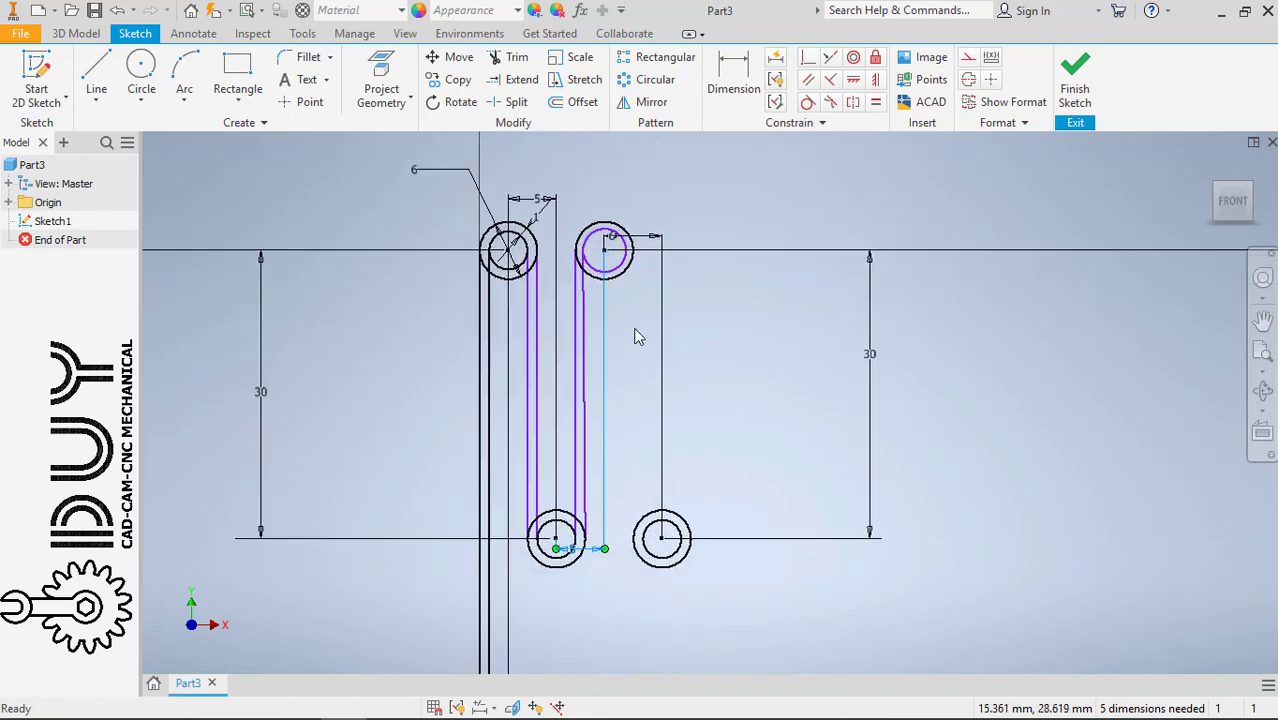
{"action": "scroll", "coordinate": [625, 300], "scroll_direction": "up", "scroll_amount": 3}
{"action": "left_click", "coordinate": [875, 102]}
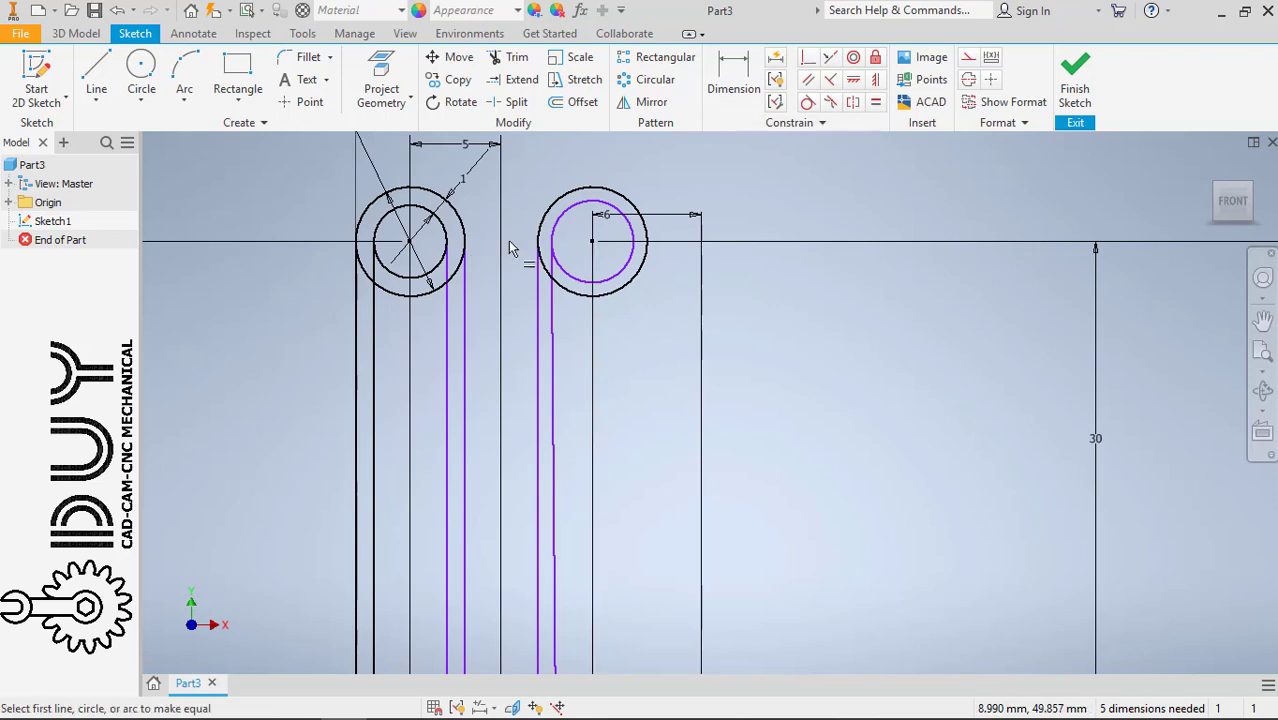
{"action": "left_click", "coordinate": [446, 244]}
{"action": "left_click", "coordinate": [560, 266]}
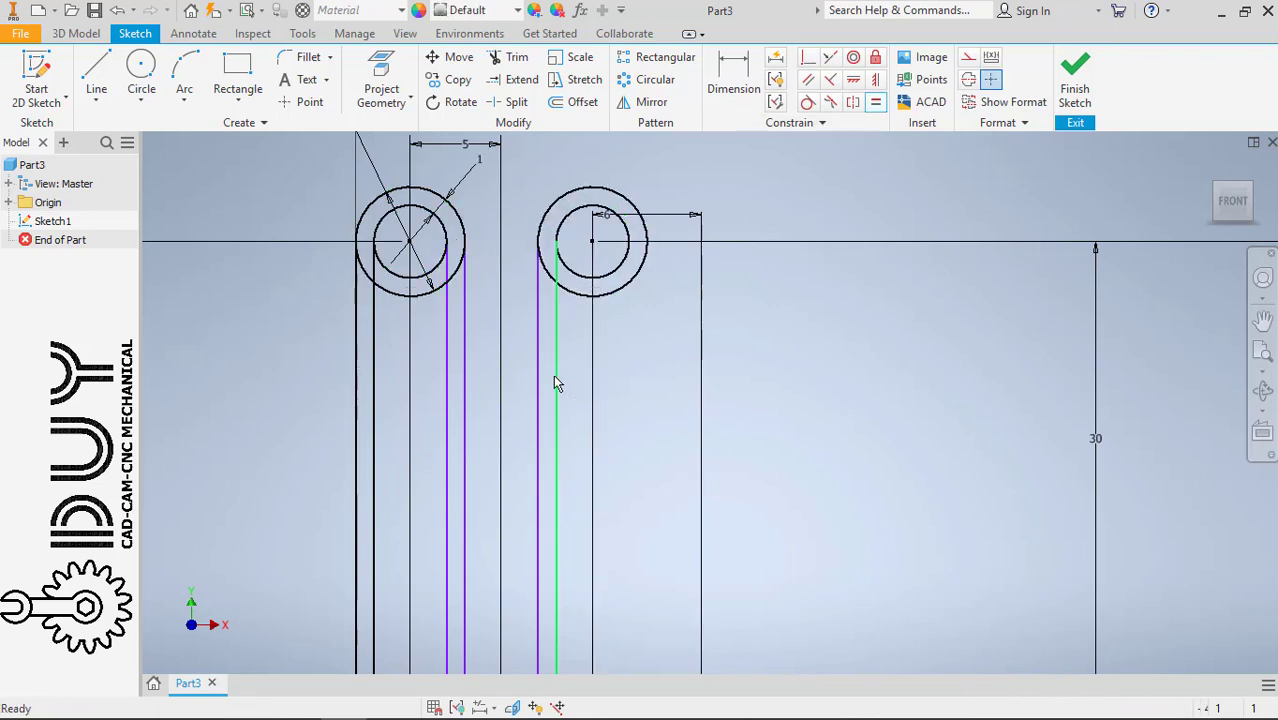
- Draw a line from the upper-right inner circle's right quadrant to the lower-right outer circle's left quadrant
{"action": "scroll", "coordinate": [557, 384], "scroll_direction": "down", "scroll_amount": 5}
{"action": "scroll", "coordinate": [533, 433], "scroll_direction": "up", "scroll_amount": 1}
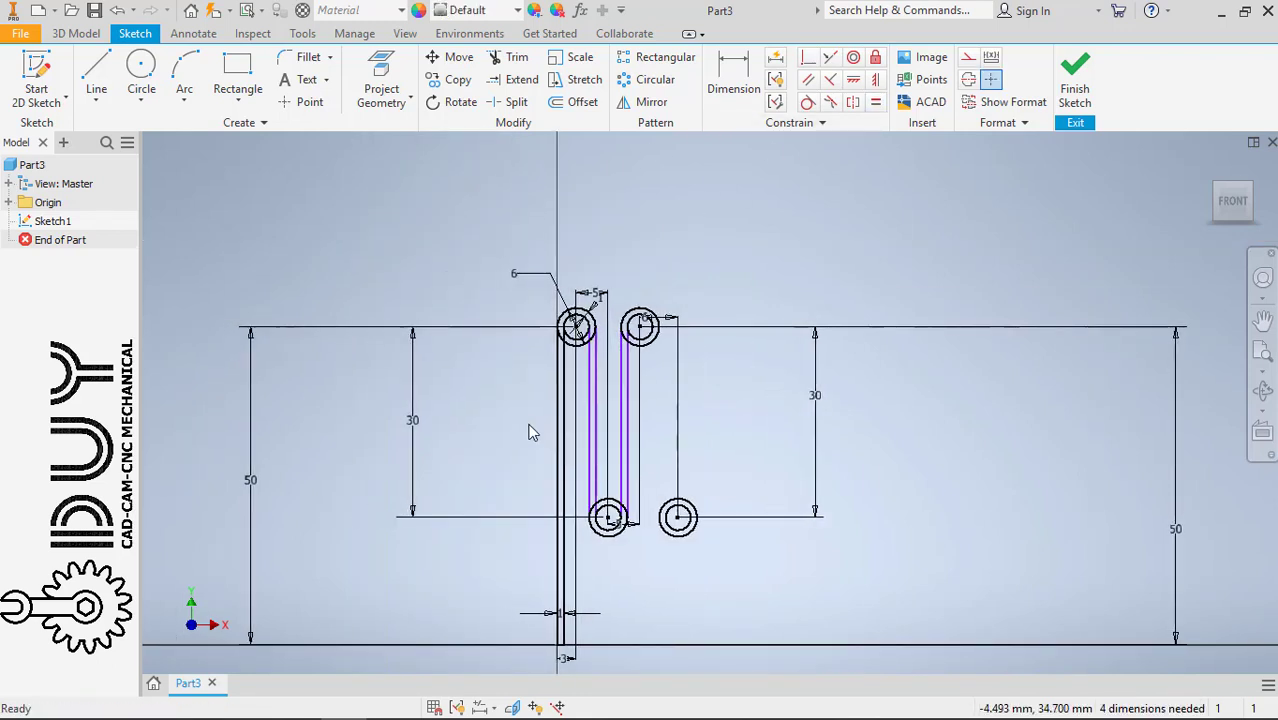
{"action": "right_click", "coordinate": [728, 227]}
{"action": "left_click", "coordinate": [736, 171]}
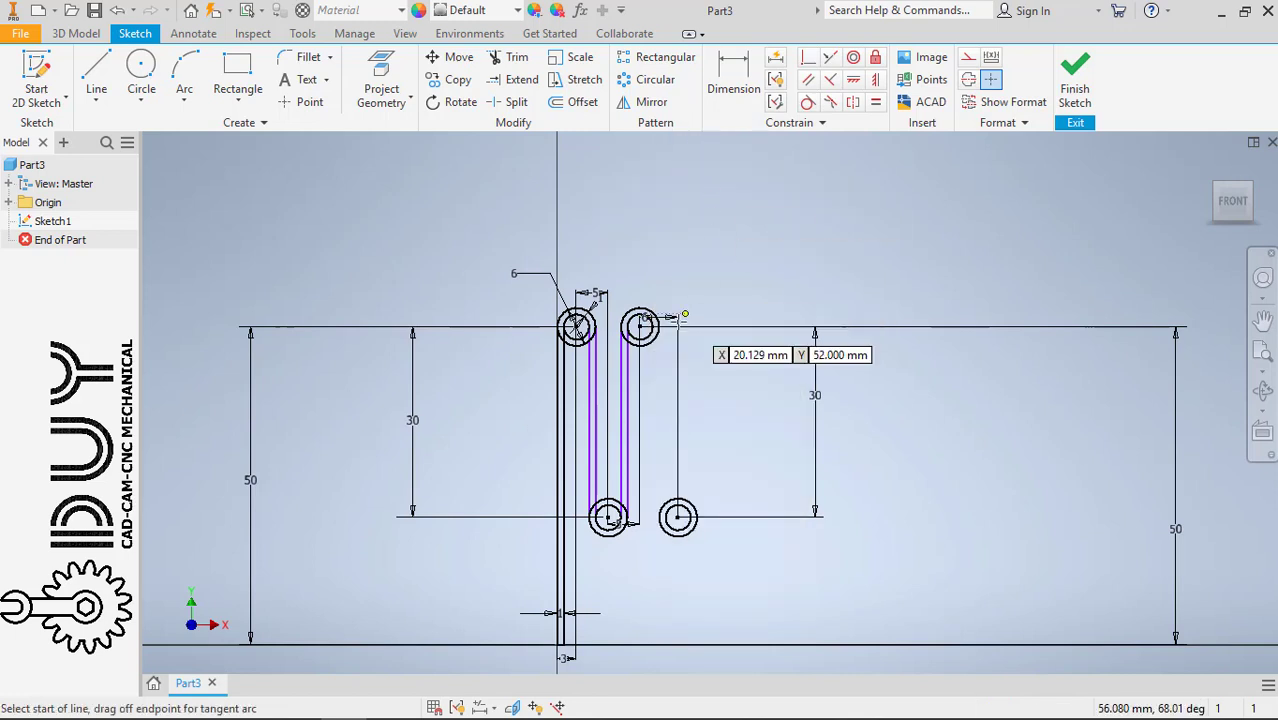
{"action": "left_click", "coordinate": [651, 325]}
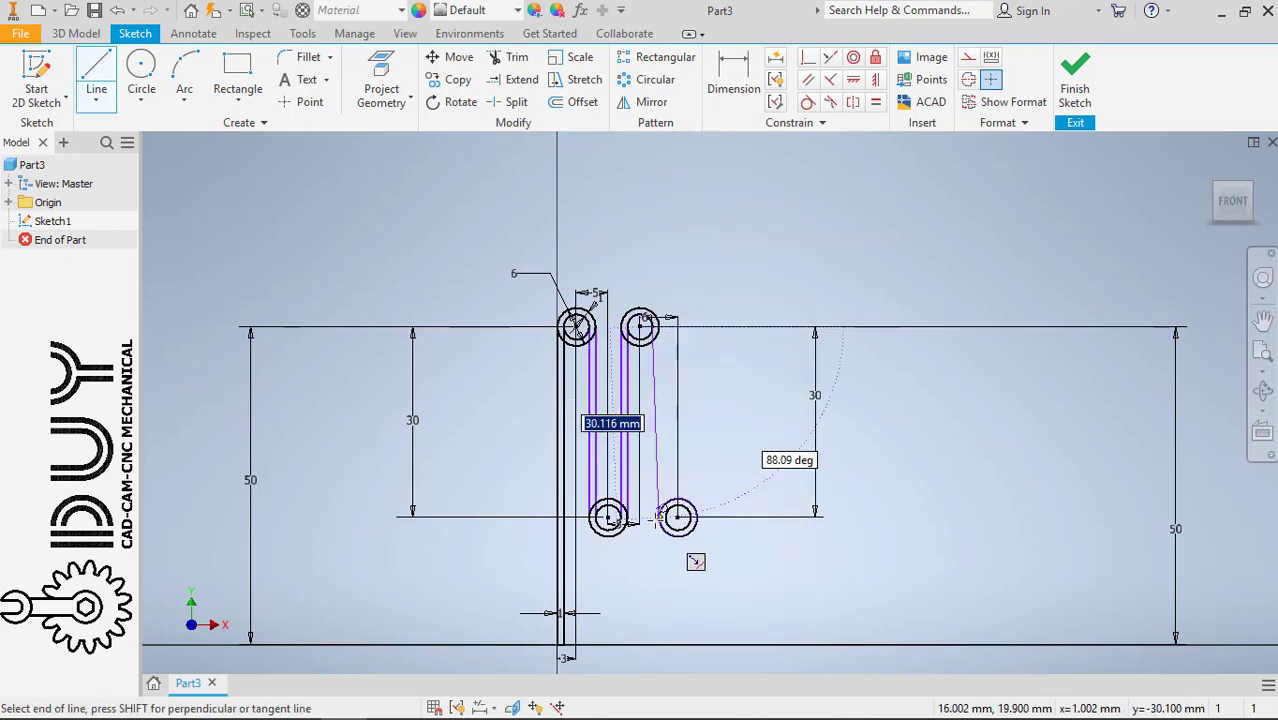
{"action": "left_click", "coordinate": [659, 518]}
{"action": "key", "text": "Escape"}
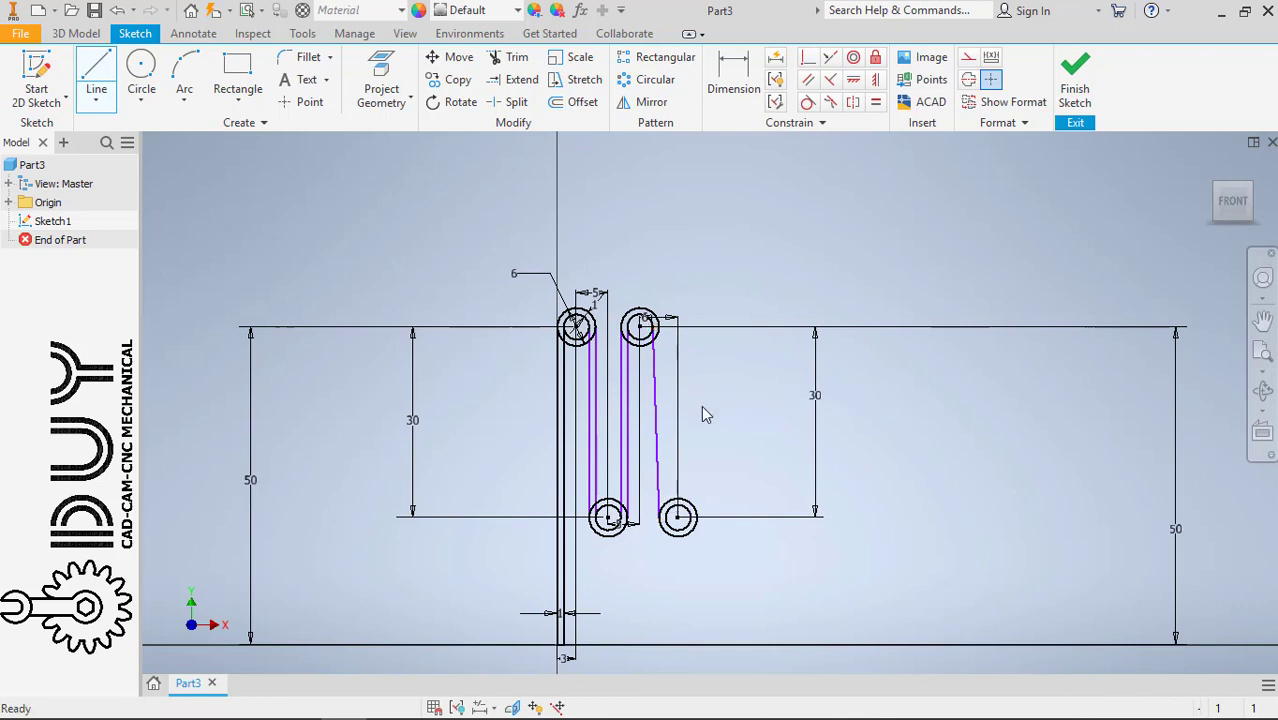
- Set the horizontal distance between the upper-right and lower-right circle centres to 5 mm
{"action": "right_click", "coordinate": [730, 426]}
{"action": "key", "text": "Escape"}
{"action": "double_click", "coordinate": [668, 320]}
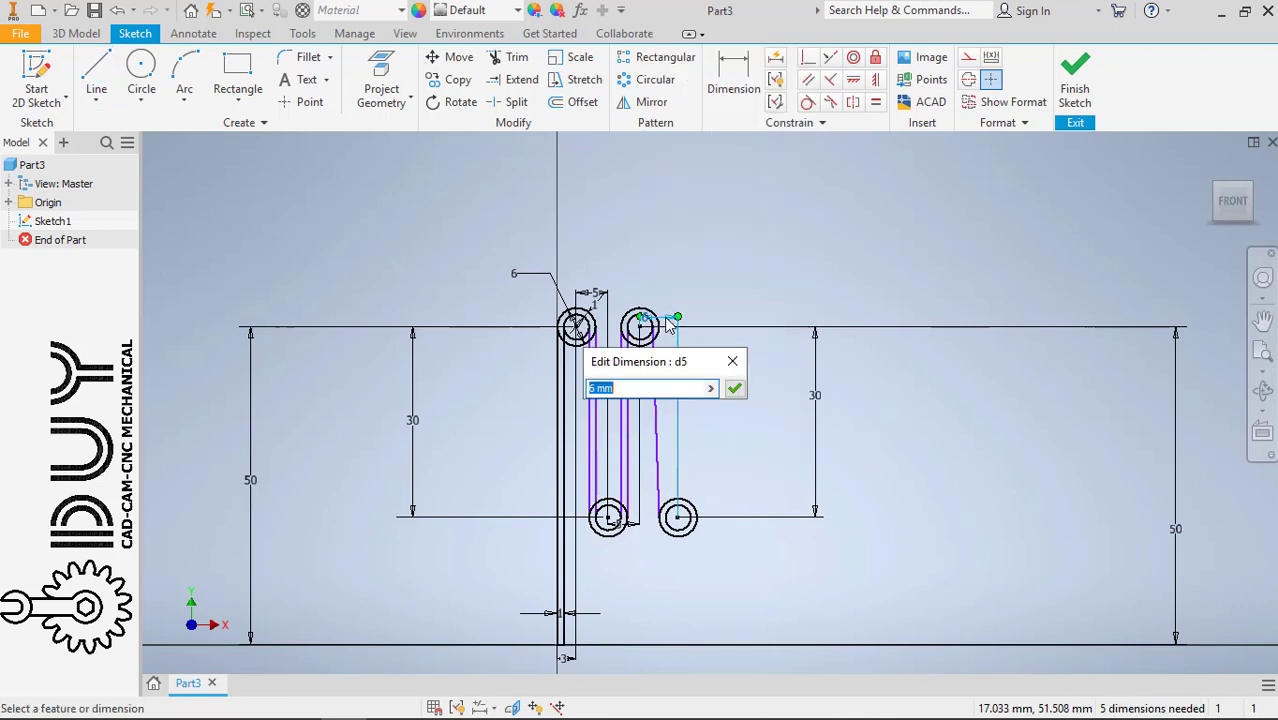
{"action": "type", "text": "5"}
{"action": "key", "text": "Return"}
{"action": "key", "text": "3"}
- Draw a line from the upper-right outer circle's right quadrant to the lower-right inner circle's left quadrant
{"action": "right_click", "coordinate": [736, 248]}
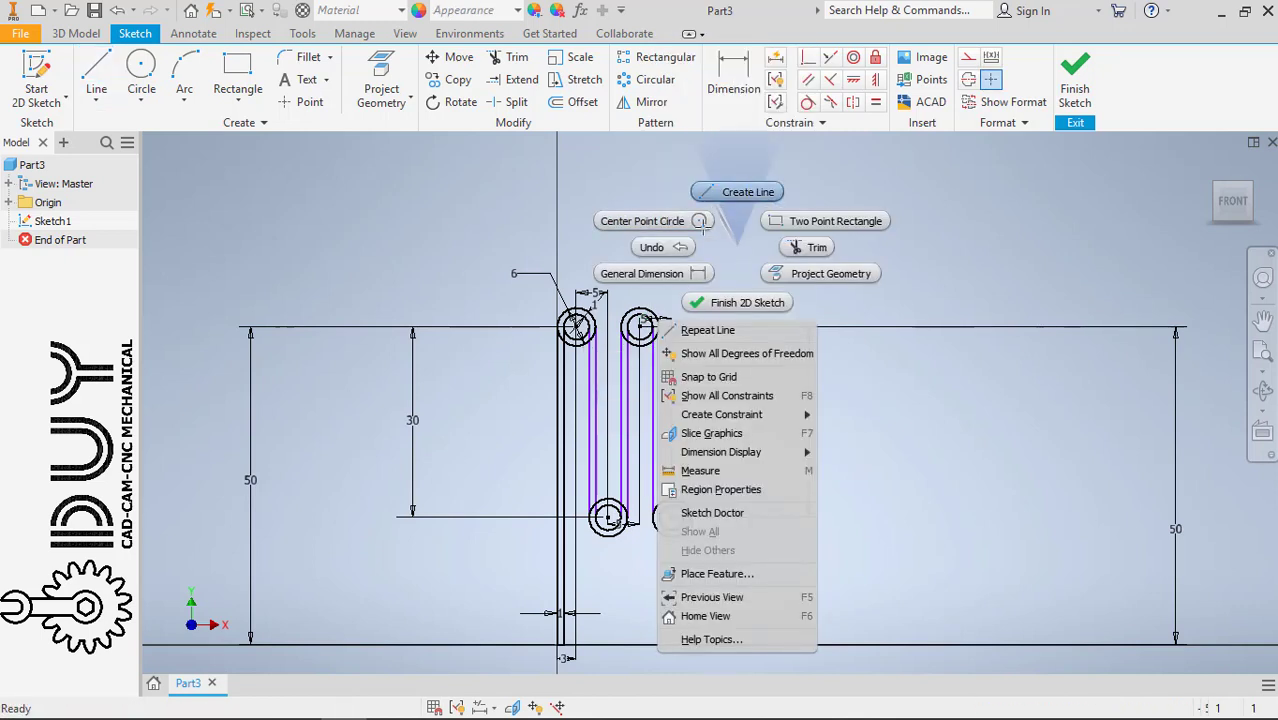
{"action": "left_click", "coordinate": [724, 197]}
{"action": "left_click", "coordinate": [659, 327]}
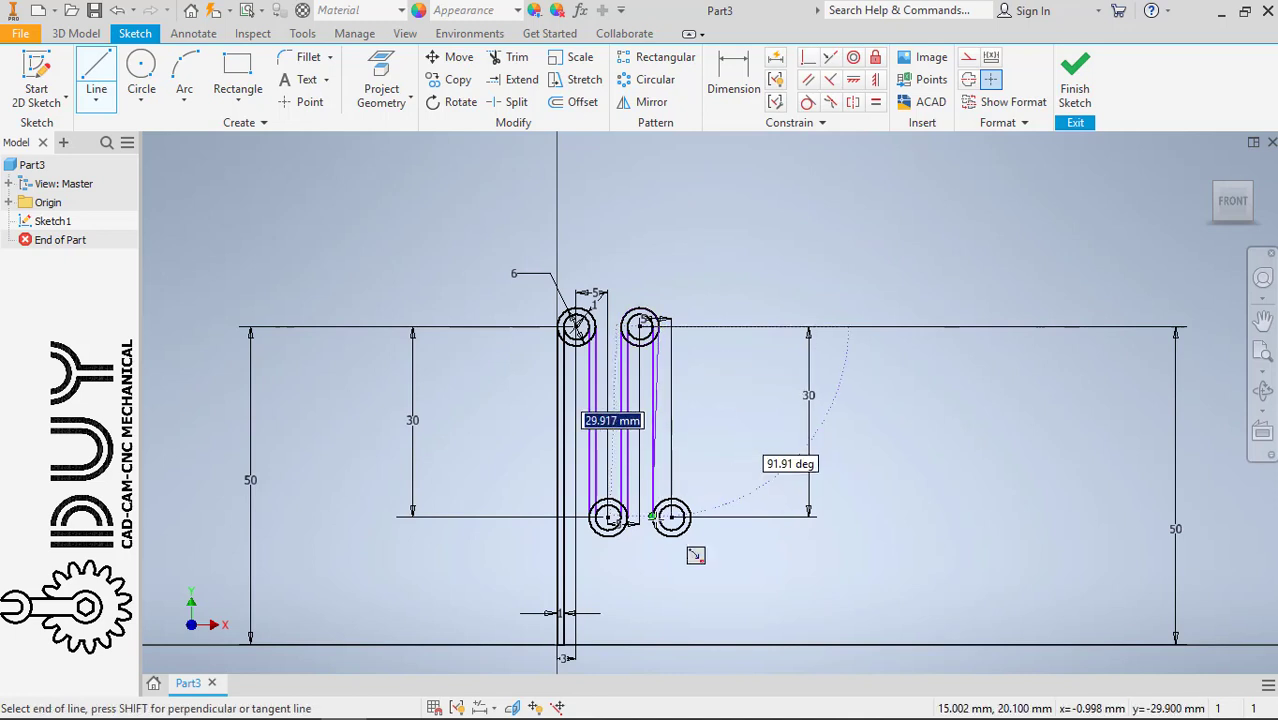
{"action": "left_click", "coordinate": [659, 517]}
{"action": "key", "text": "Escape"}
- Draw a short vertical line joining the top quadrants of the lower-right inner and outer circles
{"action": "scroll", "coordinate": [682, 508], "scroll_direction": "up", "scroll_amount": 5}
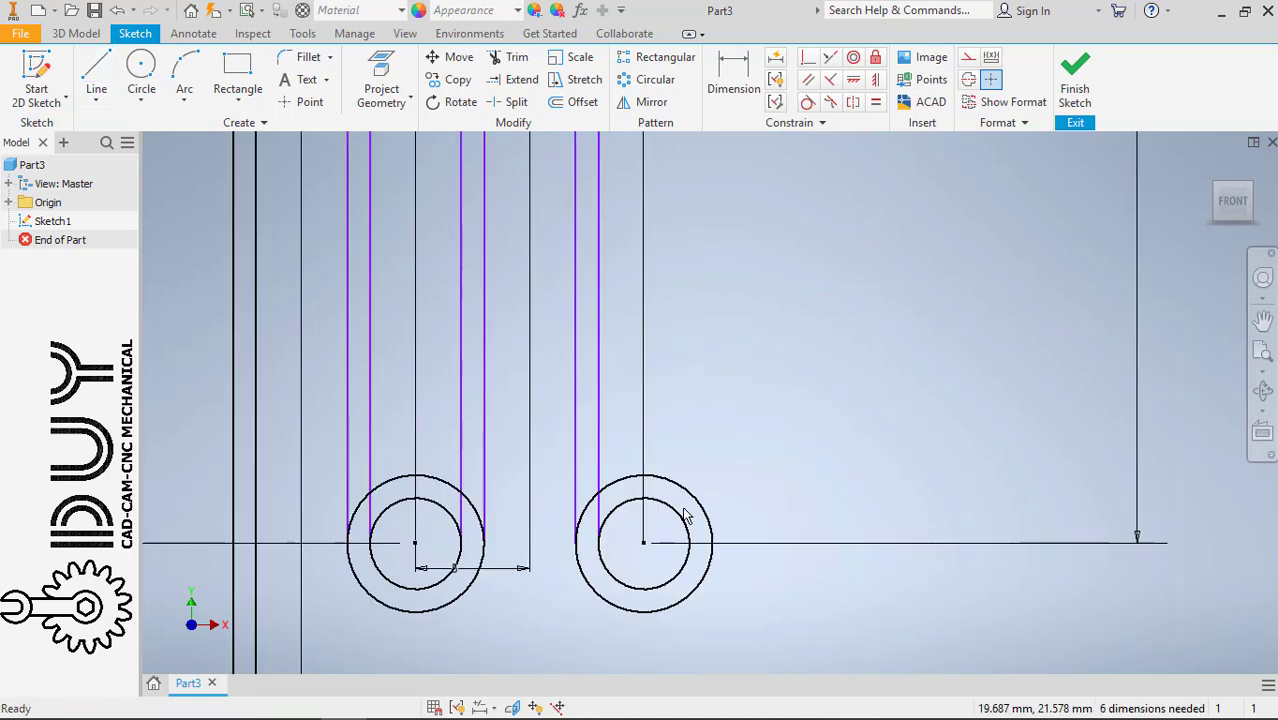
{"action": "key", "text": "l"}
{"action": "left_click", "coordinate": [643, 497]}
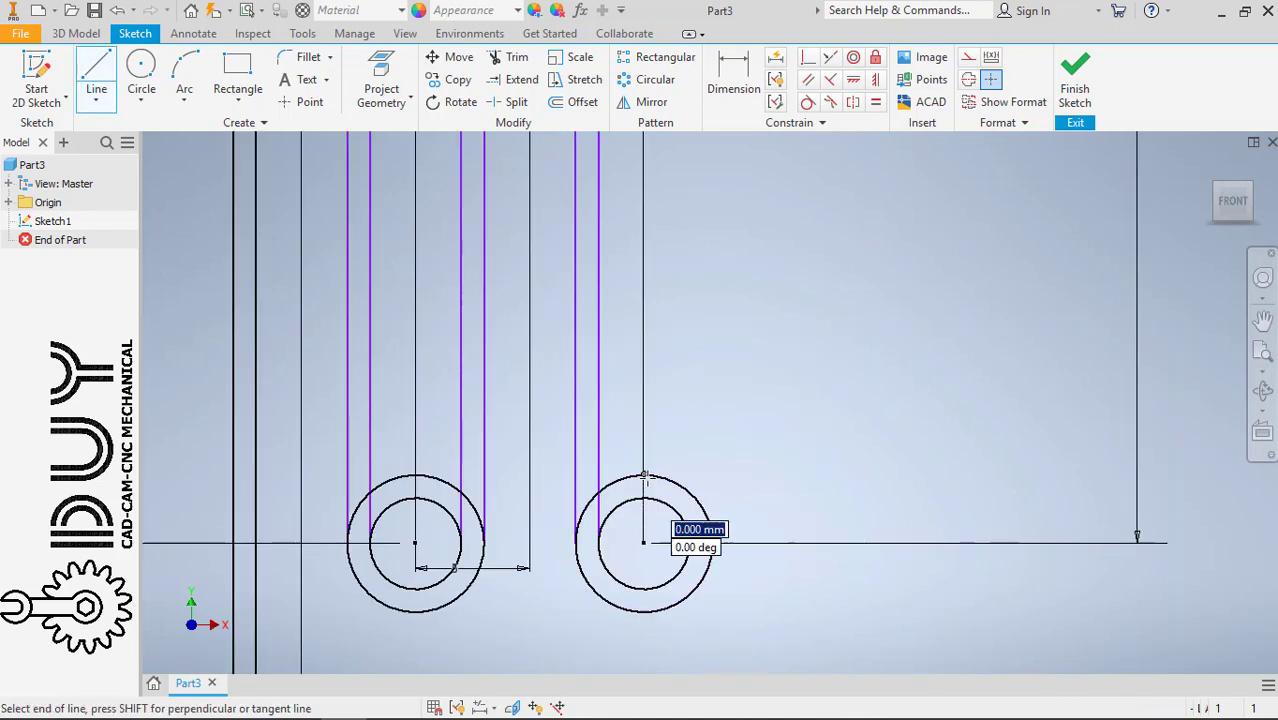
{"action": "key", "text": "Escape"}
{"action": "scroll", "coordinate": [650, 491], "scroll_direction": "down", "scroll_amount": 5}
{"action": "key", "text": "Escape"}
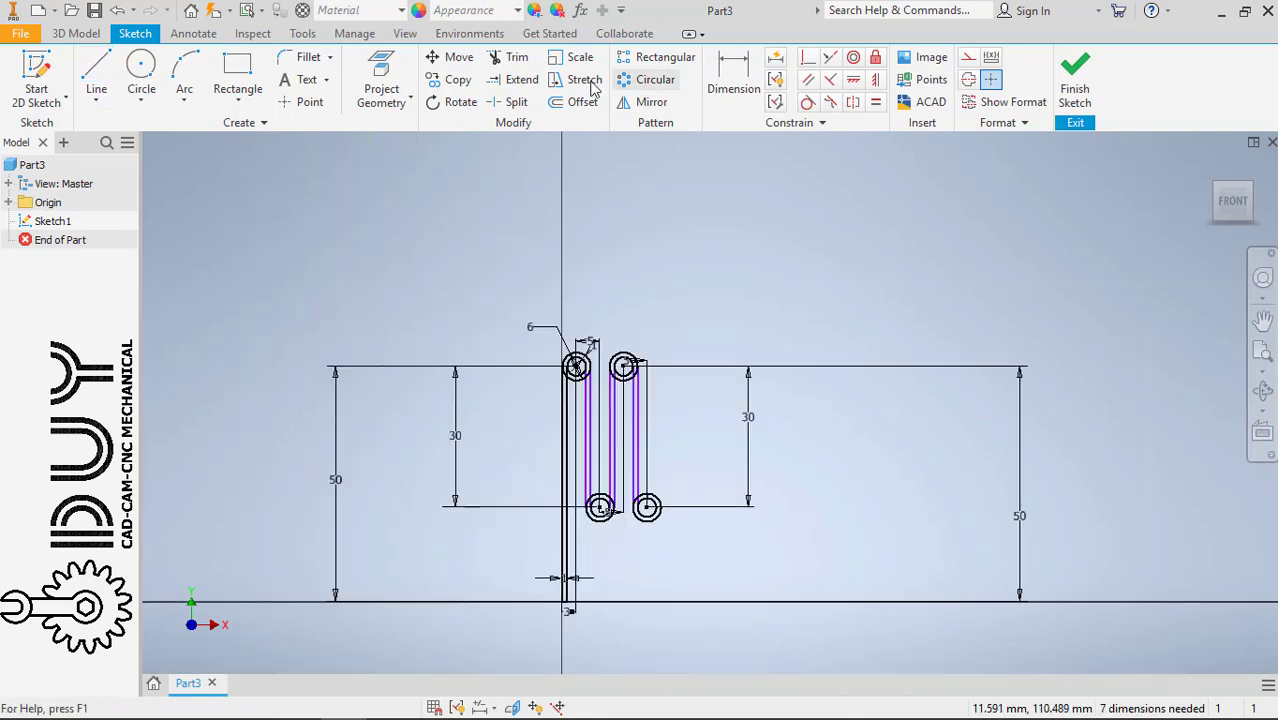
- Trim the upper-left quarter arcs of both lower-right circles, between the vertical lines and the short closing line
{"action": "key", "text": "x"}
{"action": "scroll", "coordinate": [643, 497], "scroll_direction": "up", "scroll_amount": 5}
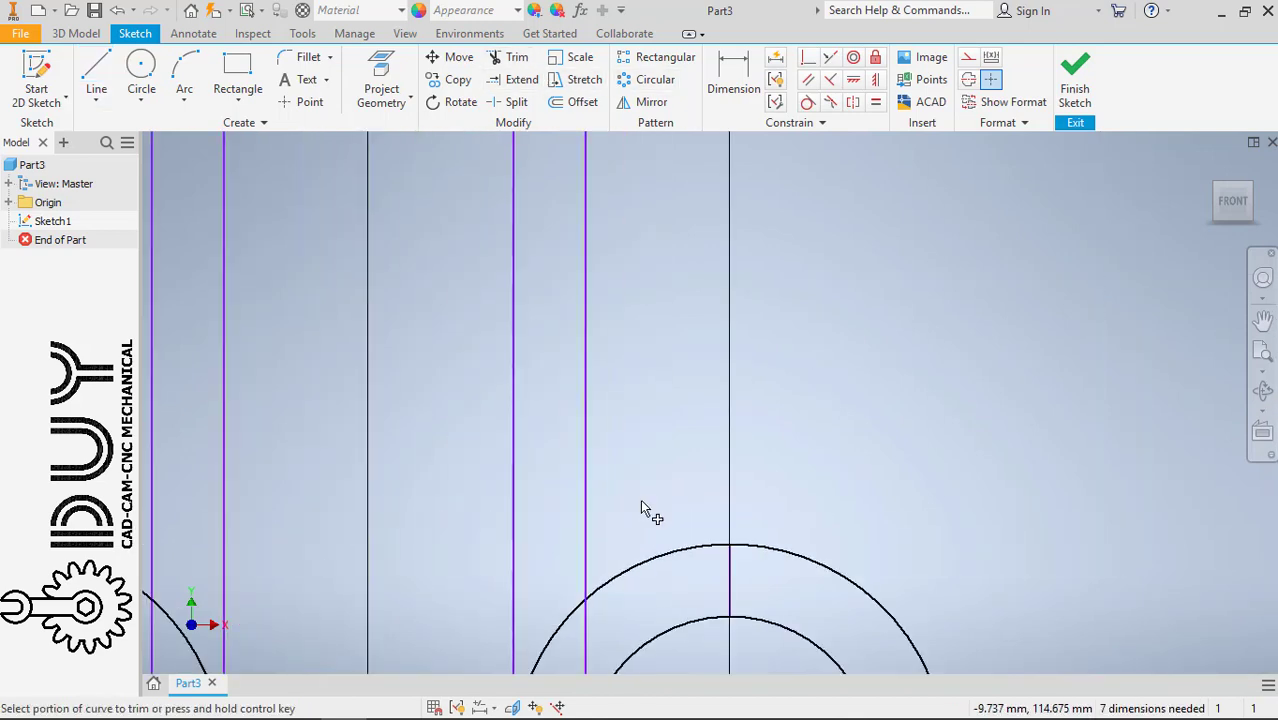
{"action": "scroll", "coordinate": [665, 575], "scroll_direction": "down", "scroll_amount": 1}
{"action": "left_click", "coordinate": [672, 605]}
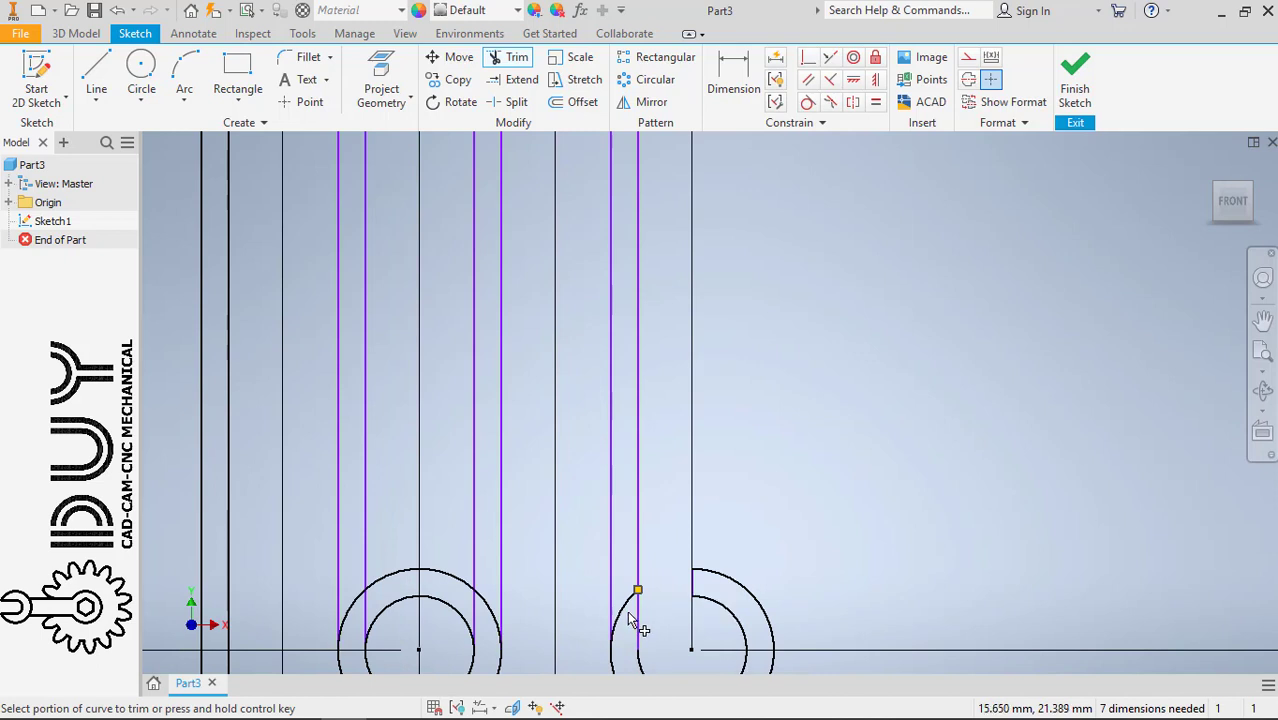
{"action": "scroll", "coordinate": [630, 595], "scroll_direction": "down", "scroll_amount": 5}
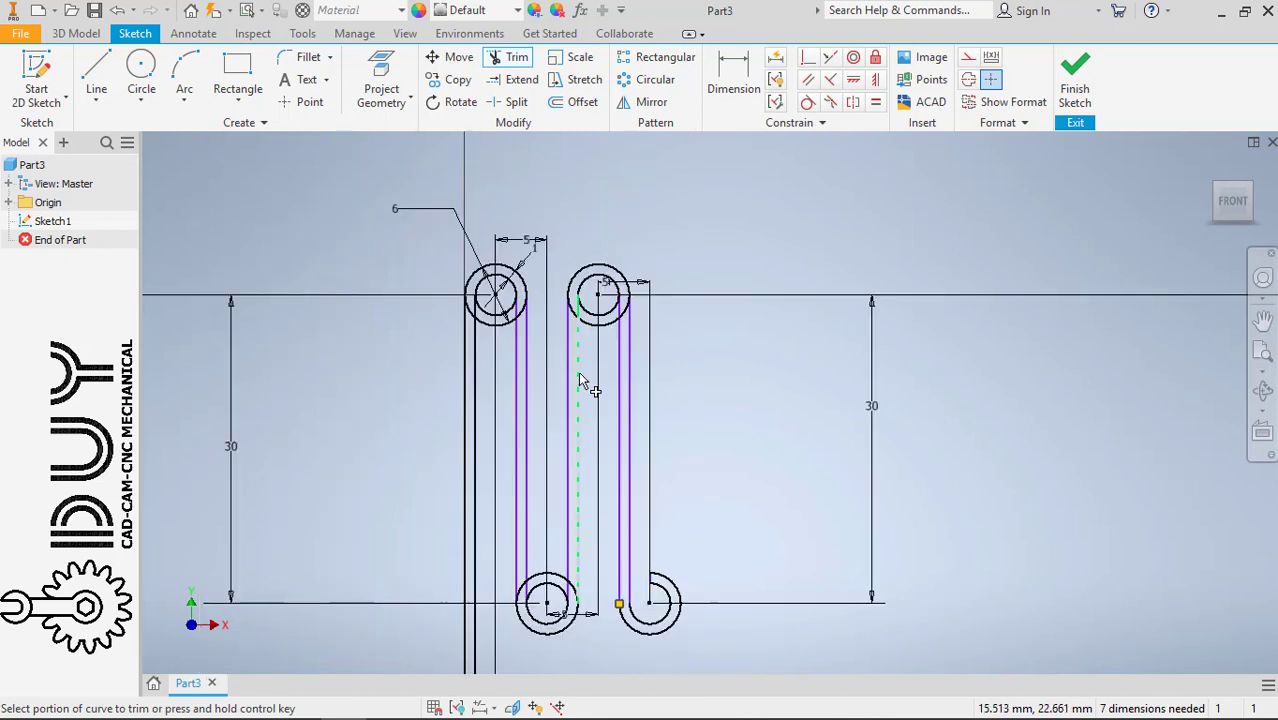
- Trim away the lower halves of the upper-right circles and the upper halves of the lower-left circles
{"action": "left_click", "coordinate": [610, 322]}
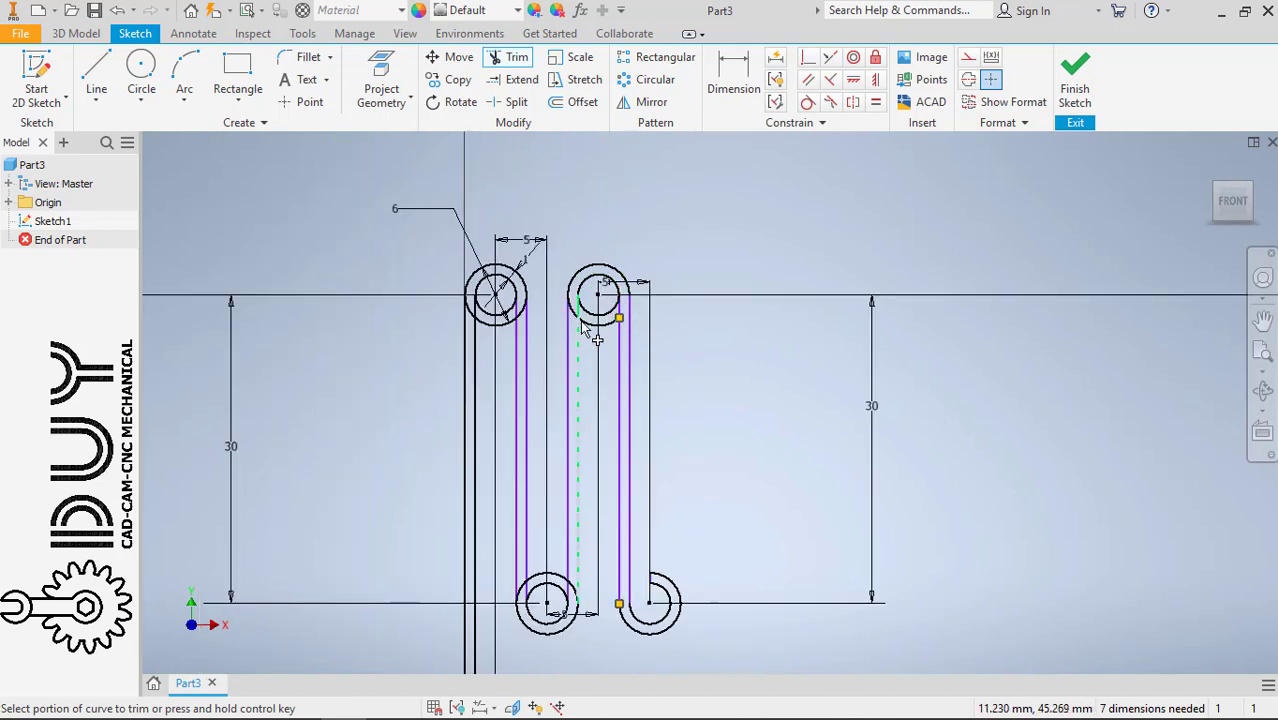
{"action": "left_click", "coordinate": [577, 319]}
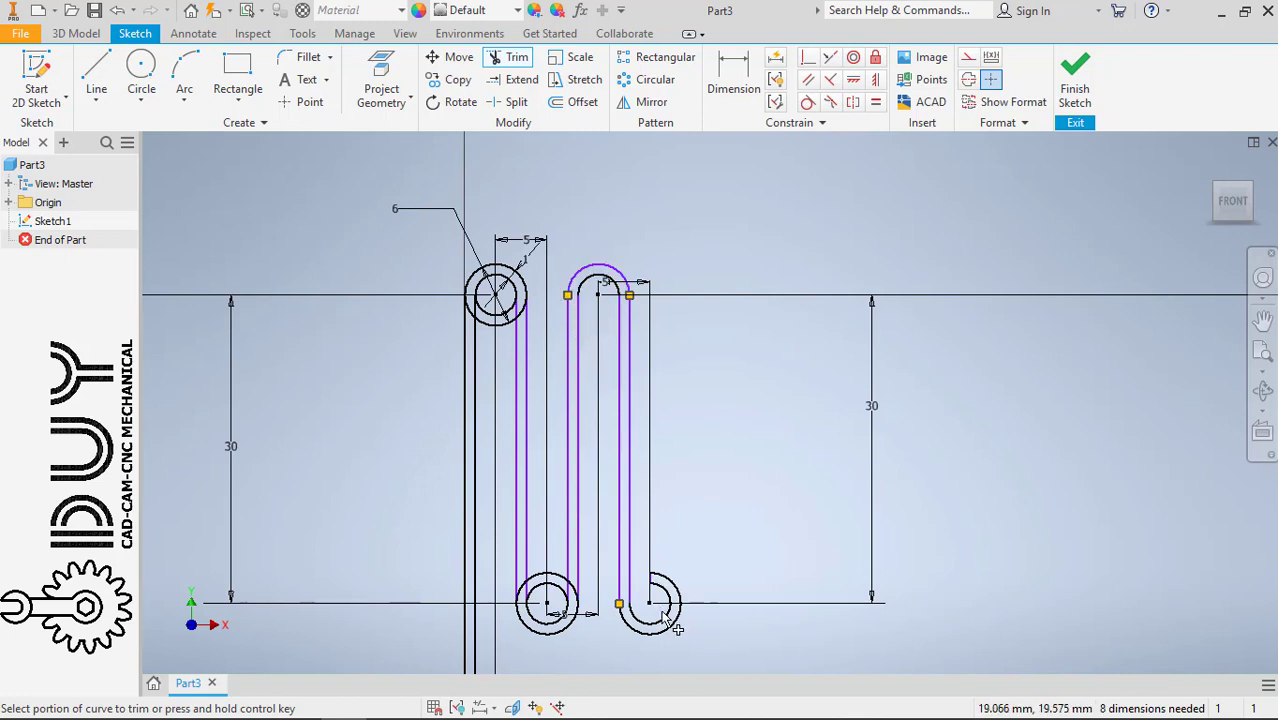
{"action": "left_click", "coordinate": [558, 580]}
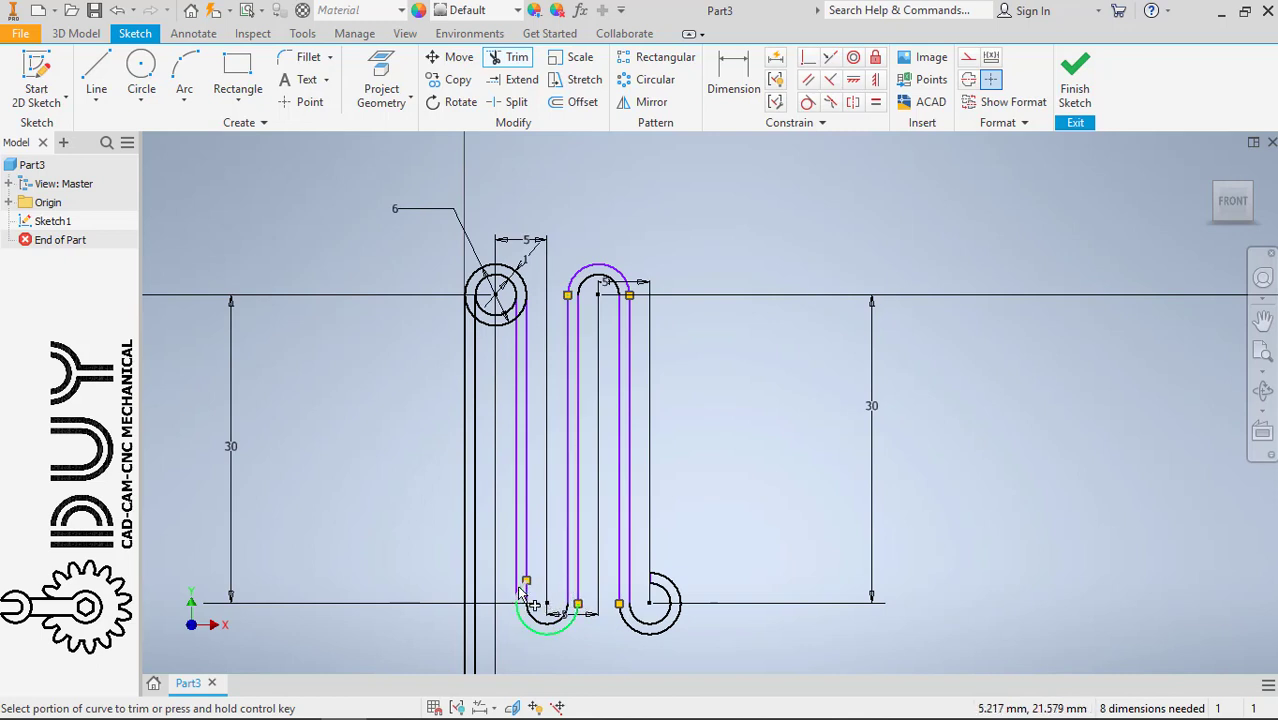
- Trim away the lower halves of both upper-left circles between the vertical lines
{"action": "left_click", "coordinate": [526, 345]}
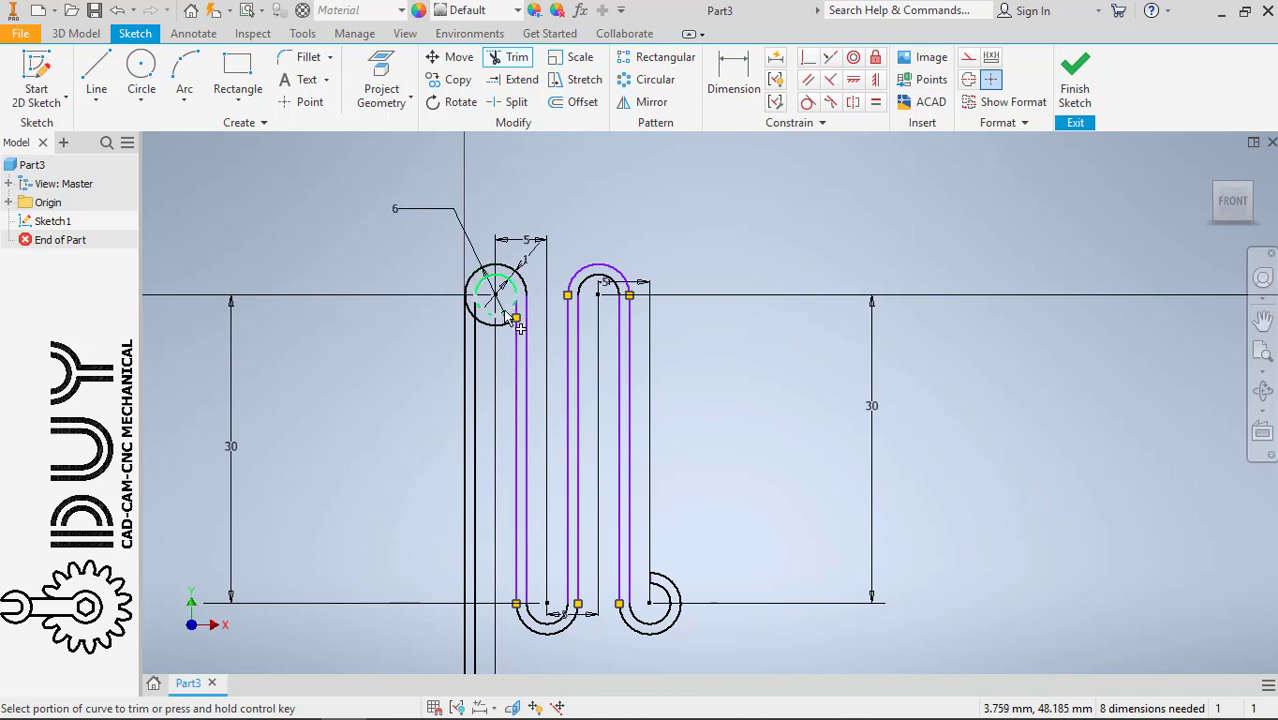
{"action": "left_click", "coordinate": [511, 331]}
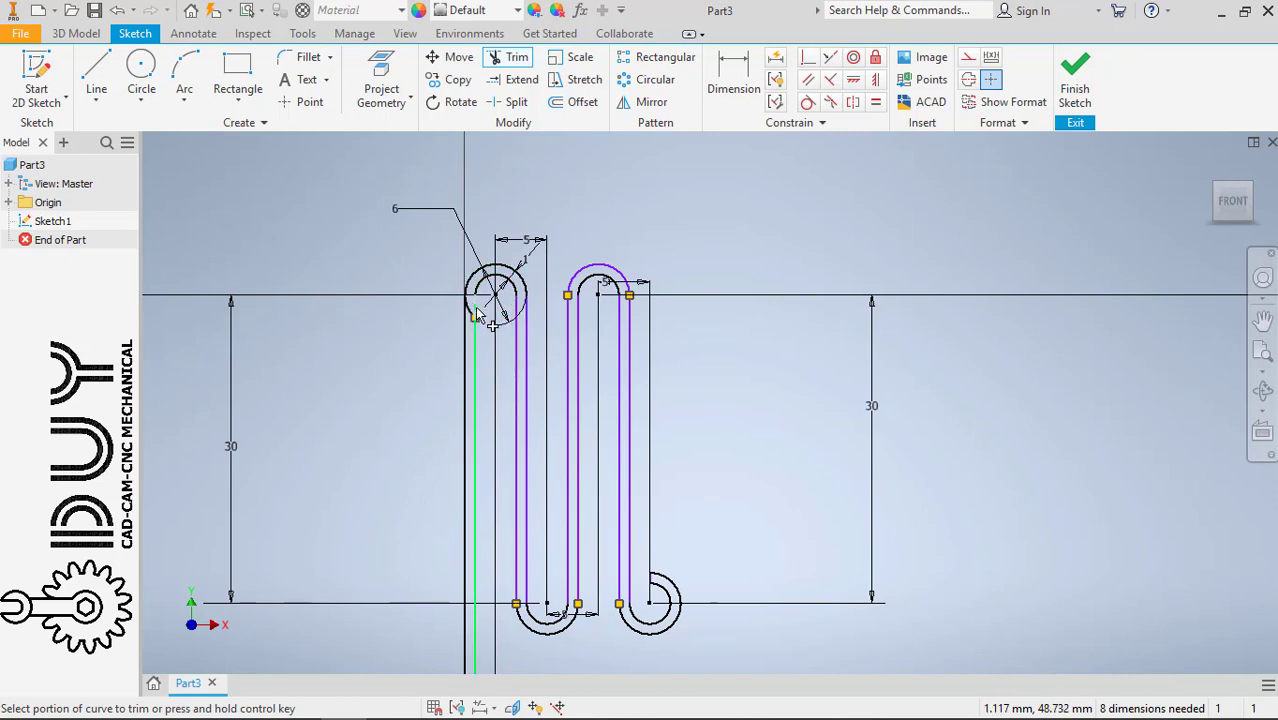
{"action": "left_click", "coordinate": [468, 312]}
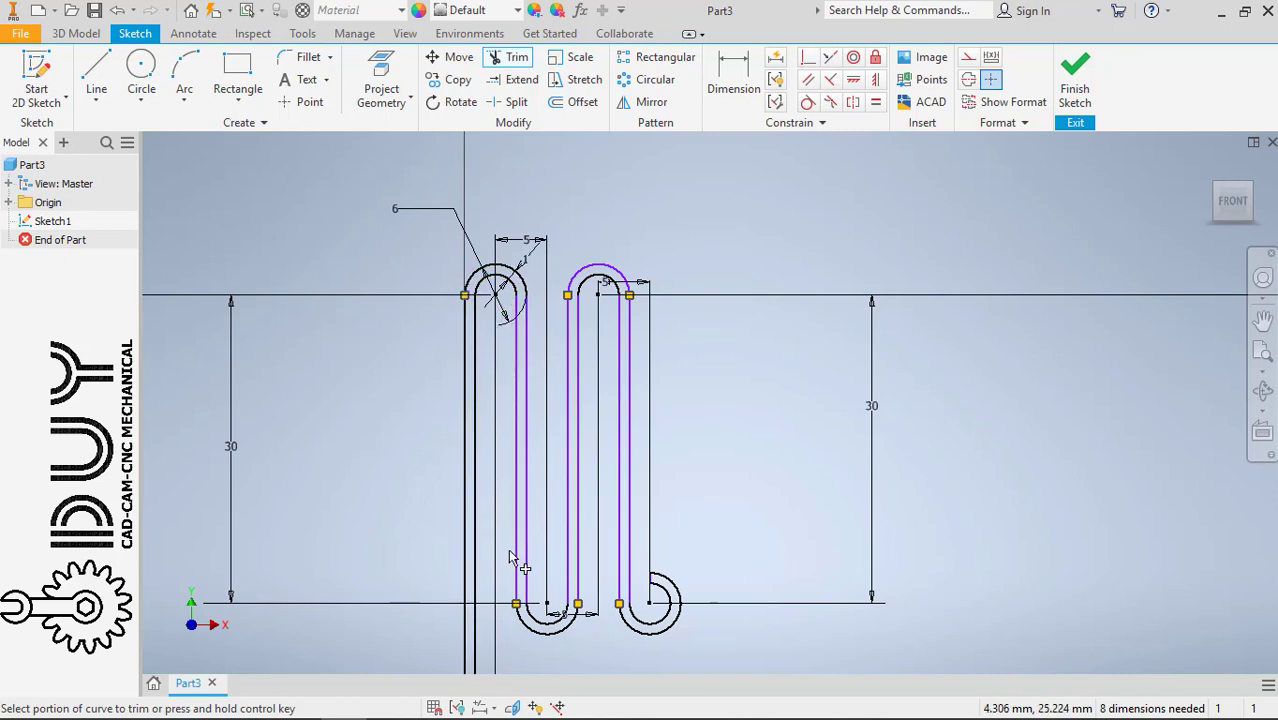
- End the Trim command and finish the sketch
{"action": "middle_click_drag", "start_coordinate": [510, 550], "coordinate": [535, 392]}
{"action": "scroll", "coordinate": [540, 467], "scroll_direction": "down", "scroll_amount": 3}
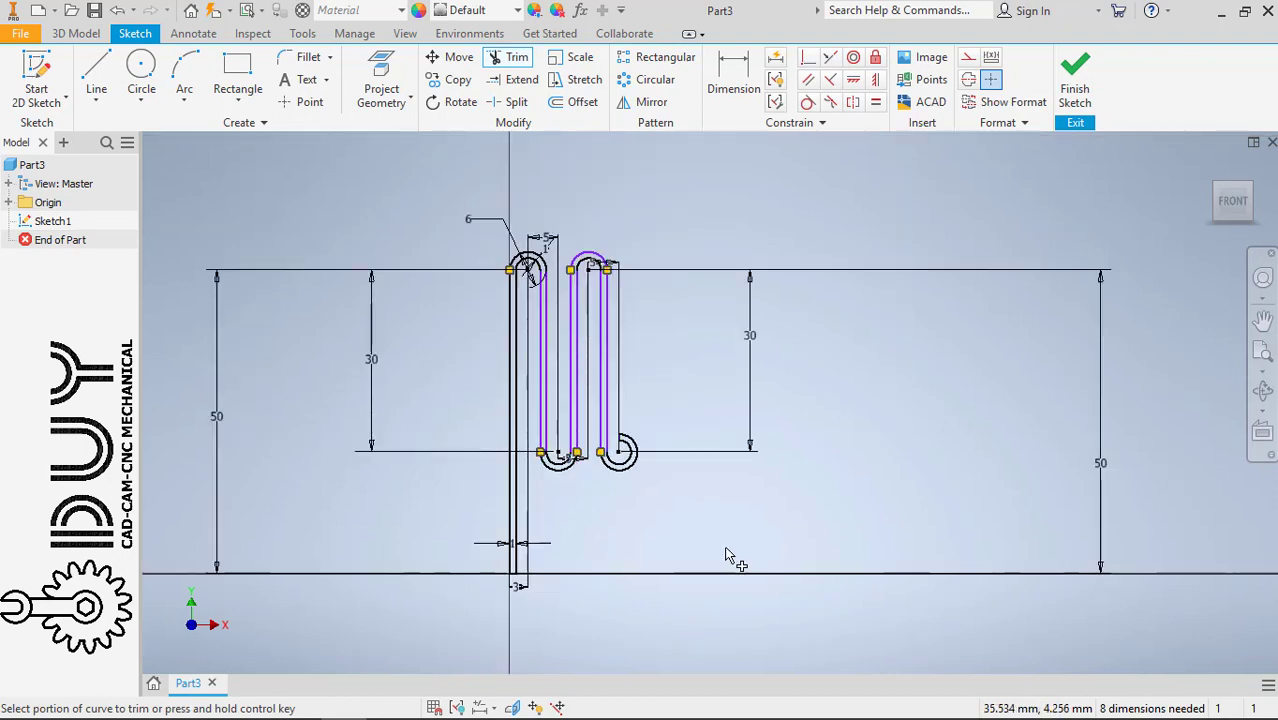
{"action": "key", "text": "Escape"}
{"action": "right_click", "coordinate": [830, 272]}
{"action": "key", "text": "Escape"}
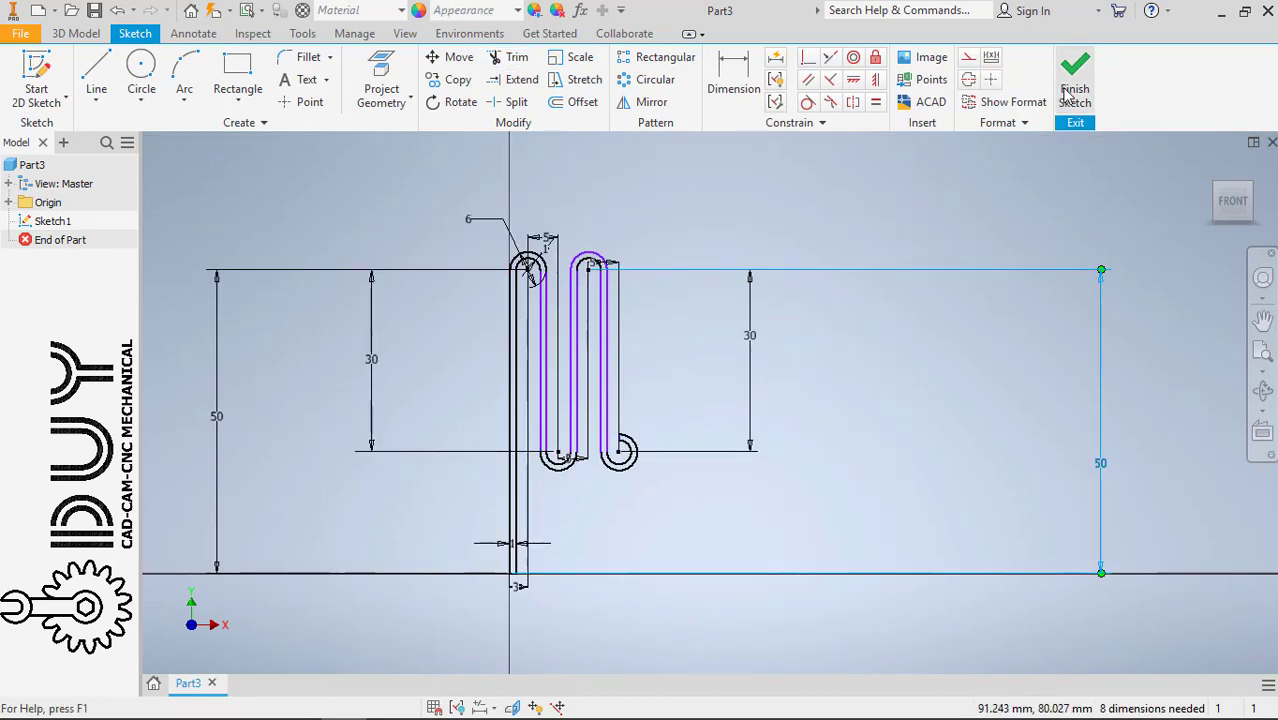
{"action": "left_click", "coordinate": [1070, 92]}
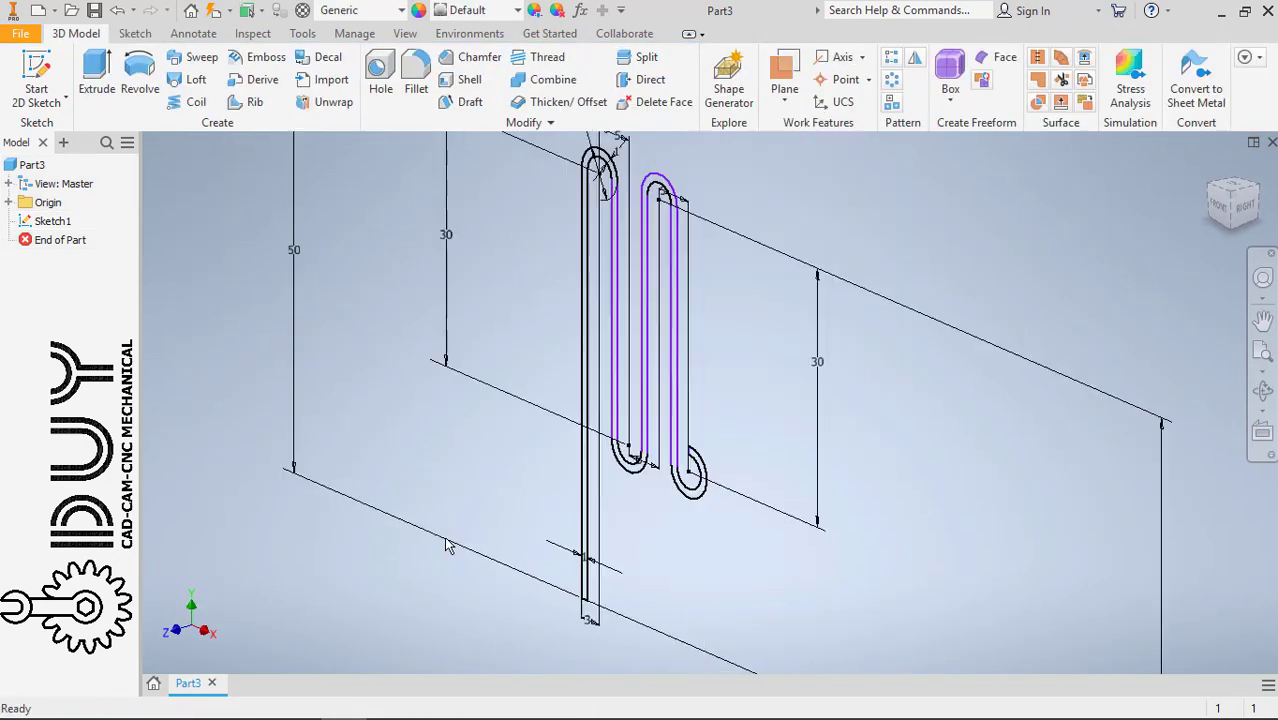
- Extrude the serpentine strip profile by a distance of 20 mm
{"action": "scroll", "coordinate": [448, 545], "scroll_direction": "down", "scroll_amount": 3}
{"action": "right_click", "coordinate": [385, 433]}
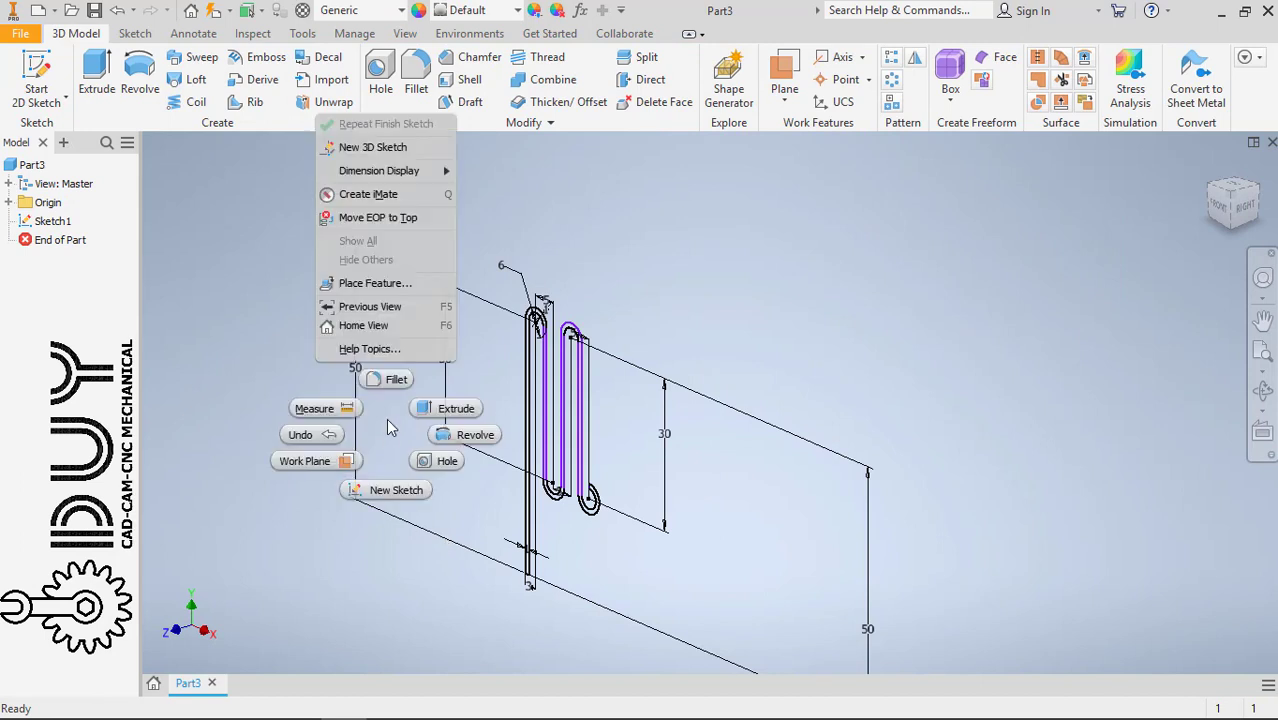
{"action": "left_click", "coordinate": [458, 410]}
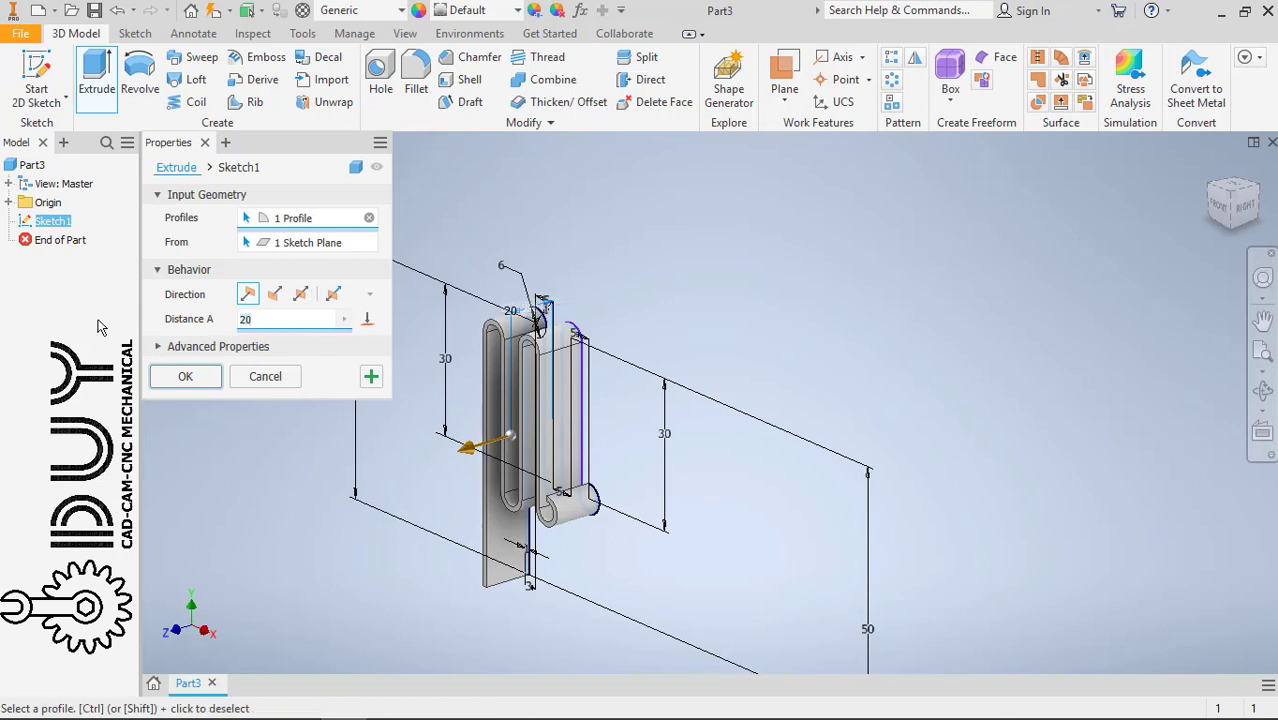
{"action": "left_click", "coordinate": [180, 376]}
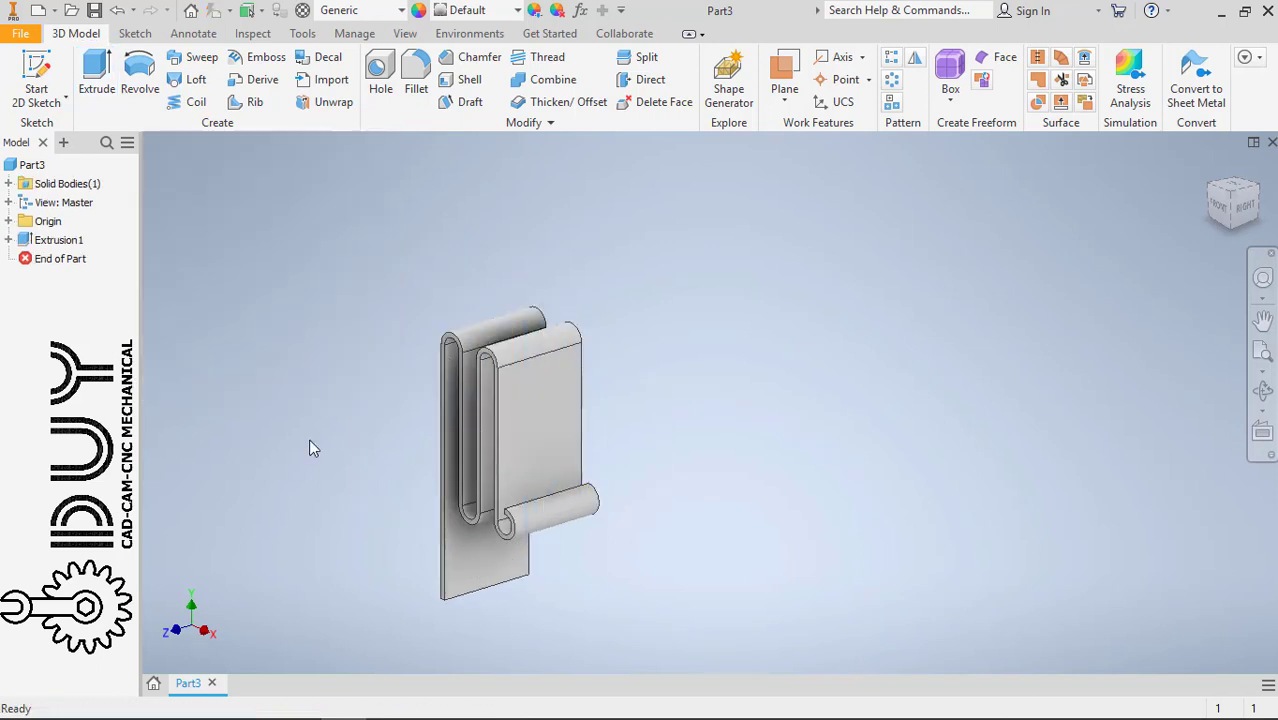
- Create a static stress analysis study named BT2 for the extruded part
{"action": "middle_click_drag", "start_coordinate": [373, 380], "coordinate": [367, 346]}
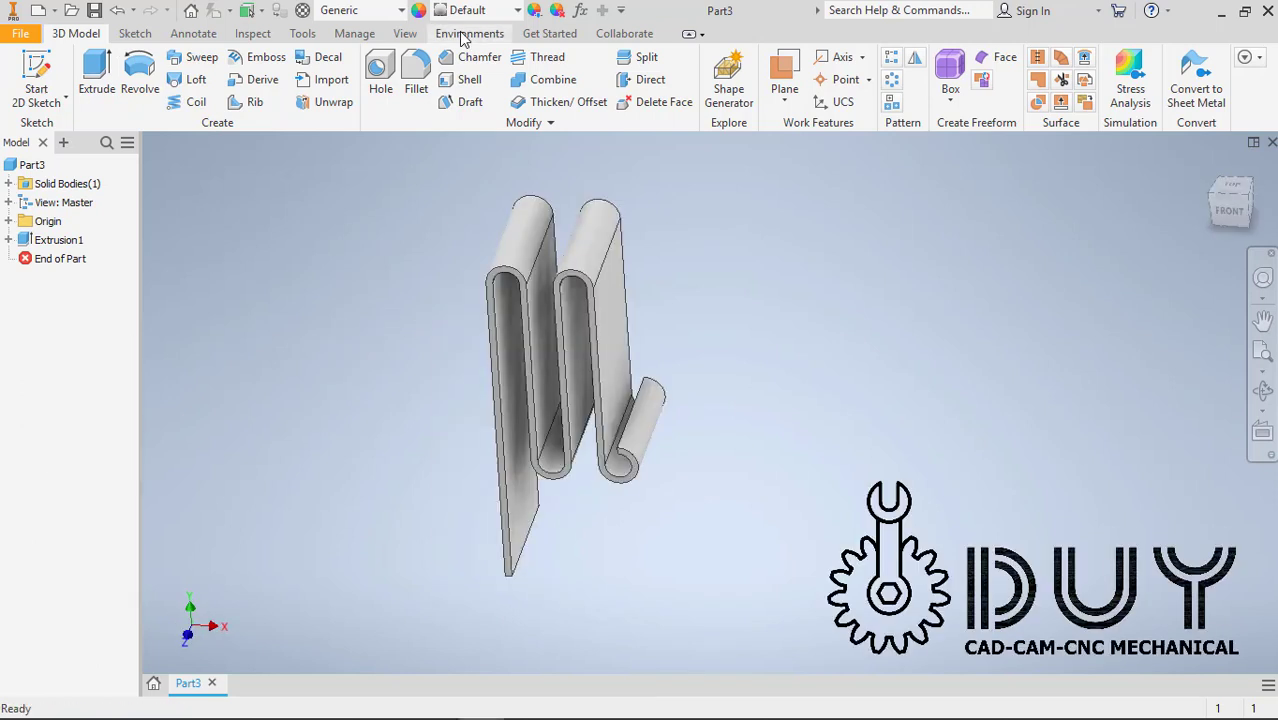
{"action": "left_click", "coordinate": [466, 34]}
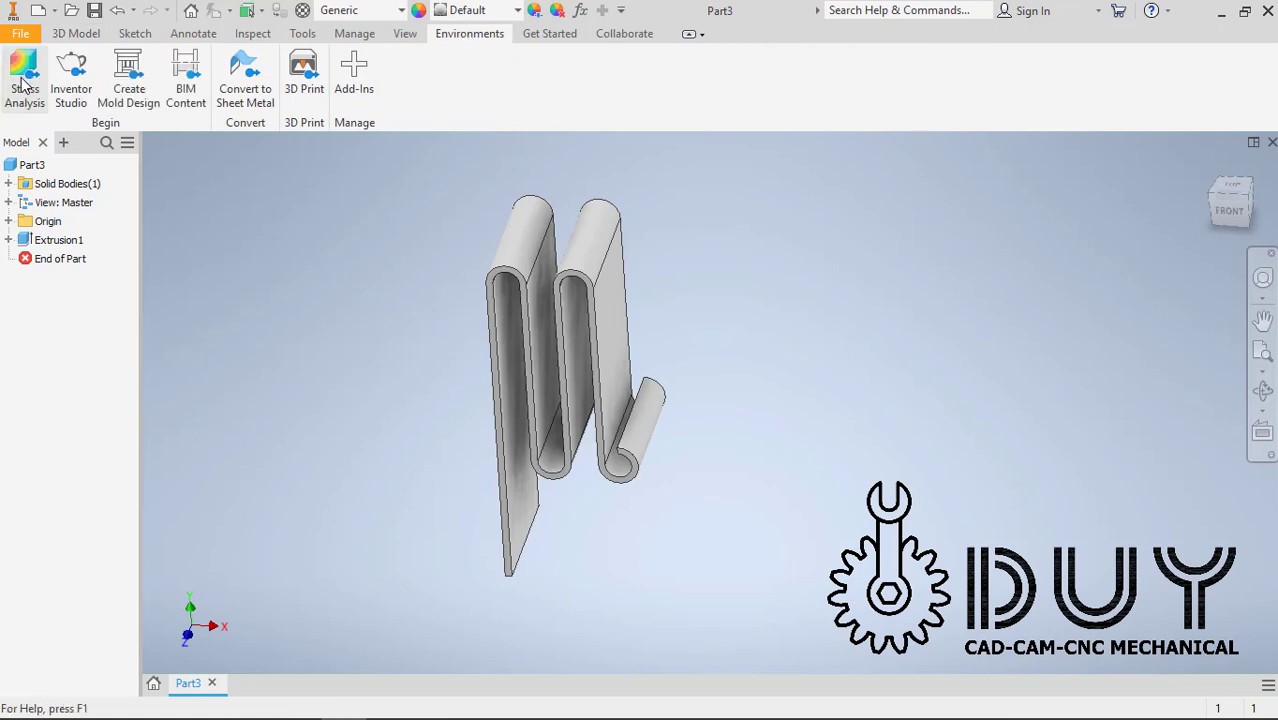
{"action": "left_click", "coordinate": [24, 86]}
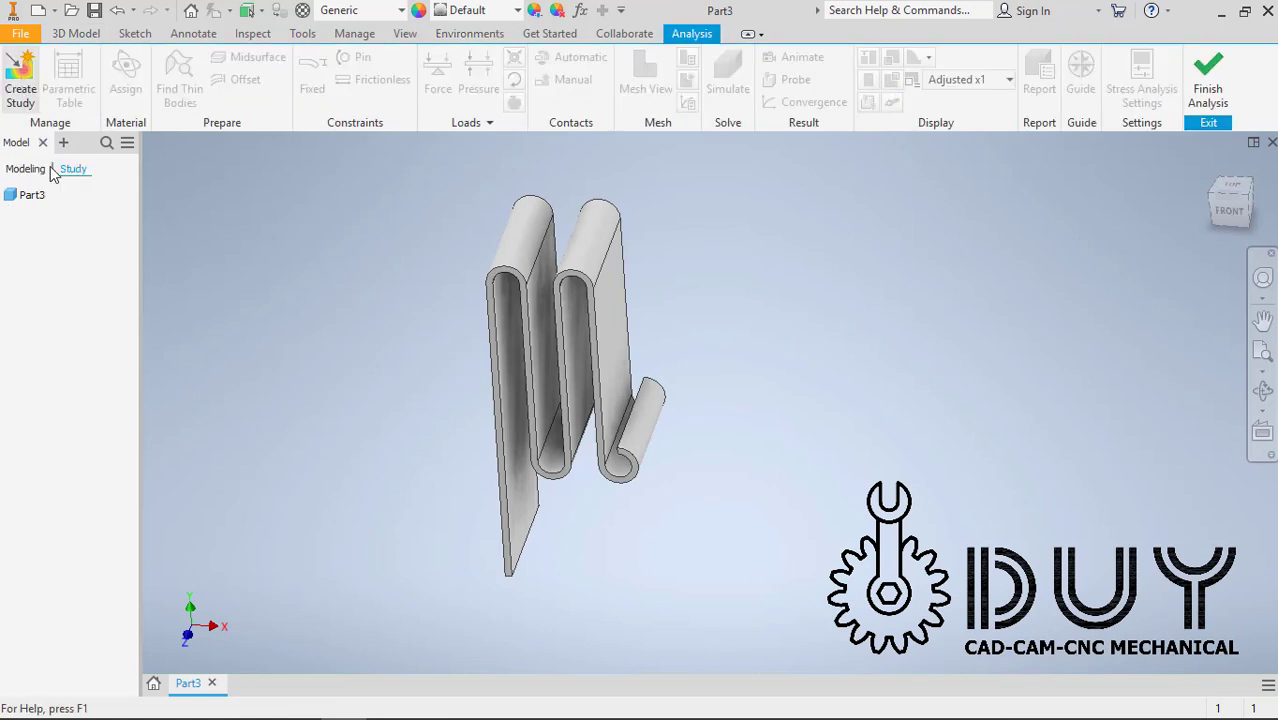
{"action": "left_click", "coordinate": [22, 92]}
{"action": "left_click_drag", "start_coordinate": [381, 115], "coordinate": [163, 117]}
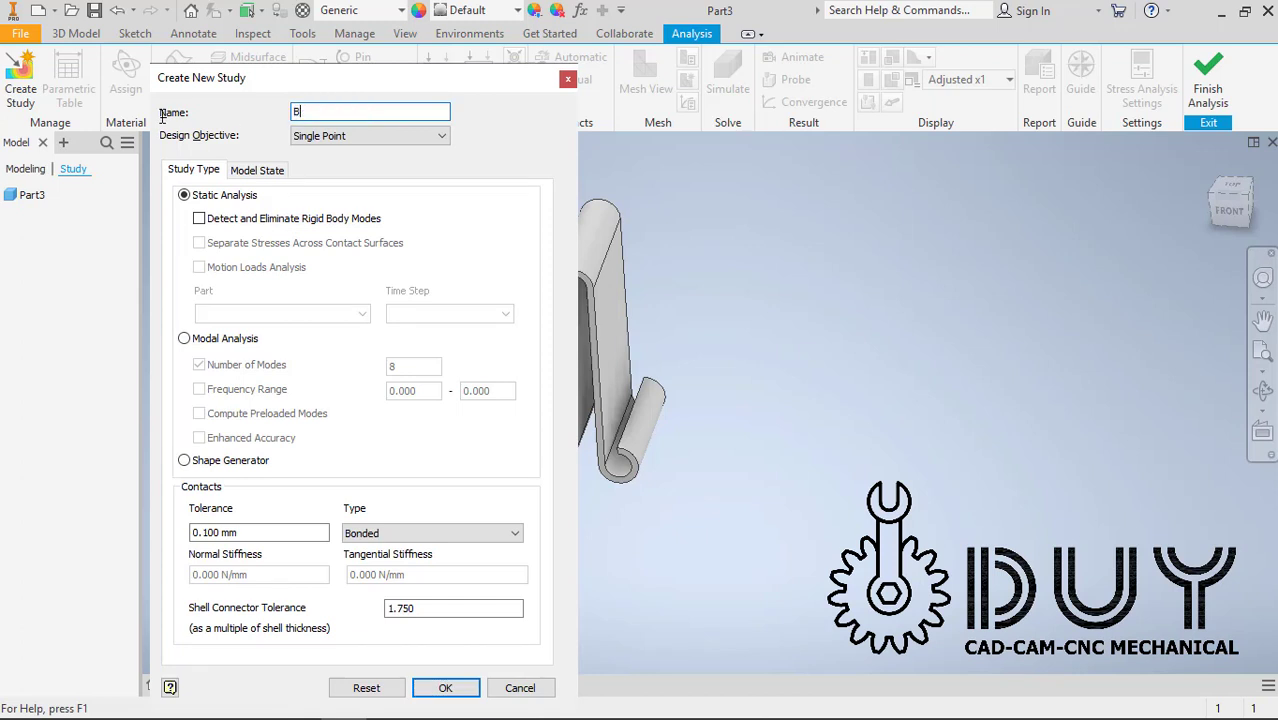
{"action": "left_click", "coordinate": [446, 688]}
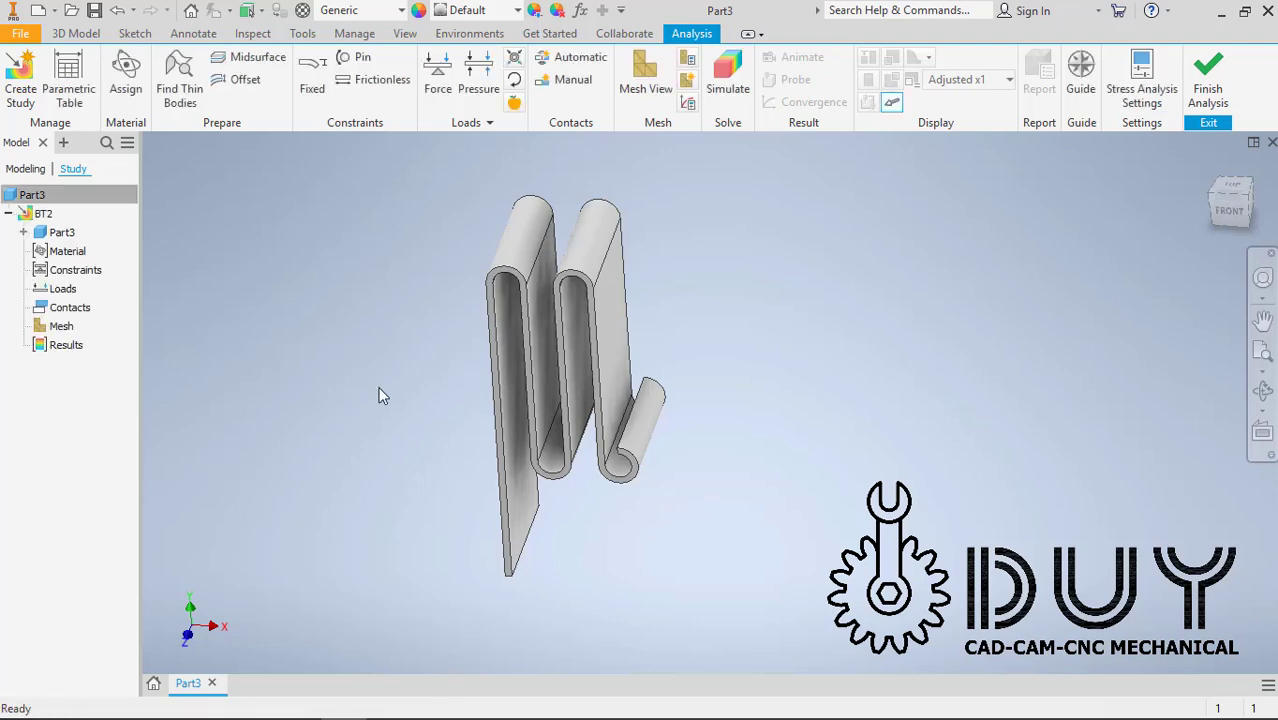
- Override the part's material in the study with Steel, Alloy
{"action": "left_click", "coordinate": [117, 92]}
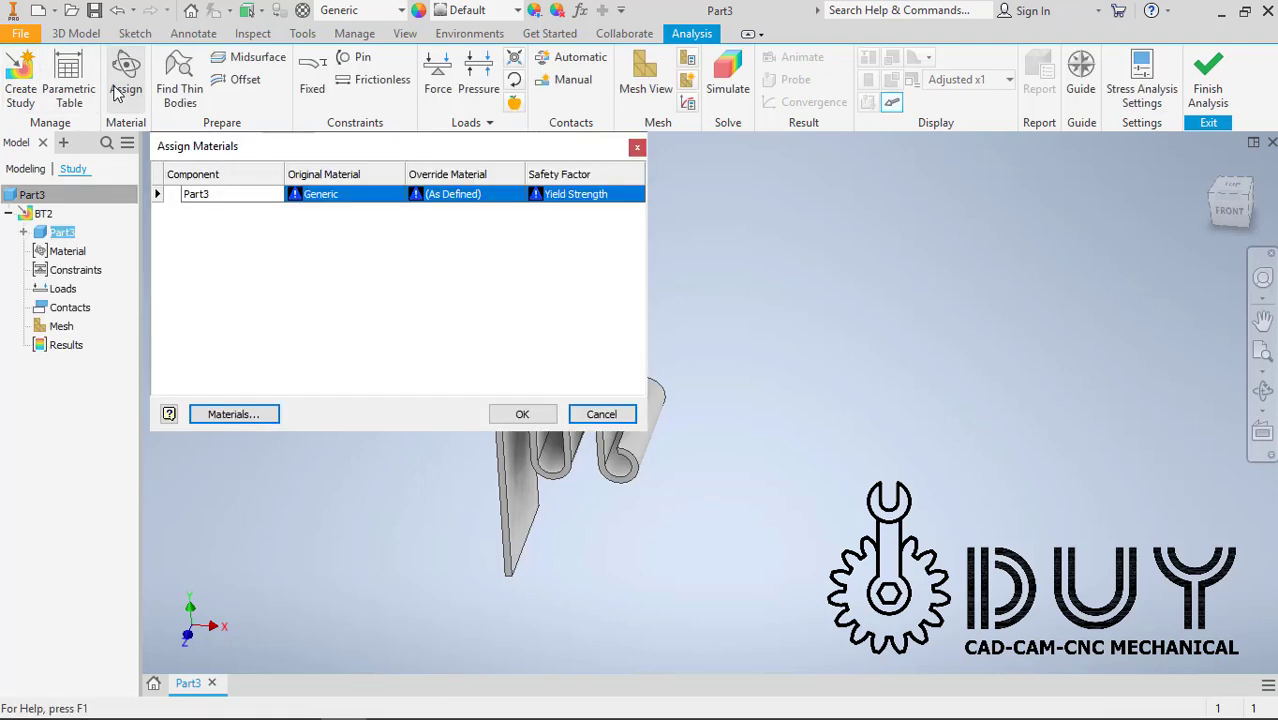
{"action": "left_click", "coordinate": [494, 198]}
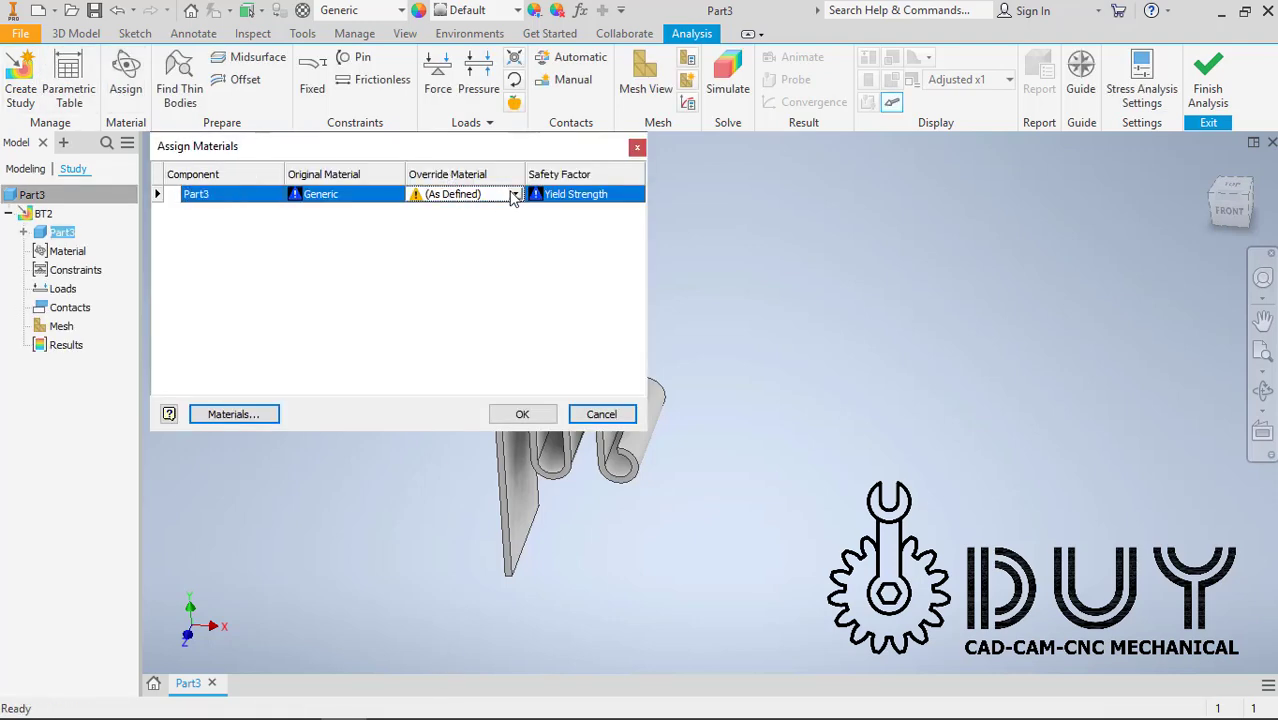
{"action": "left_click", "coordinate": [513, 195]}
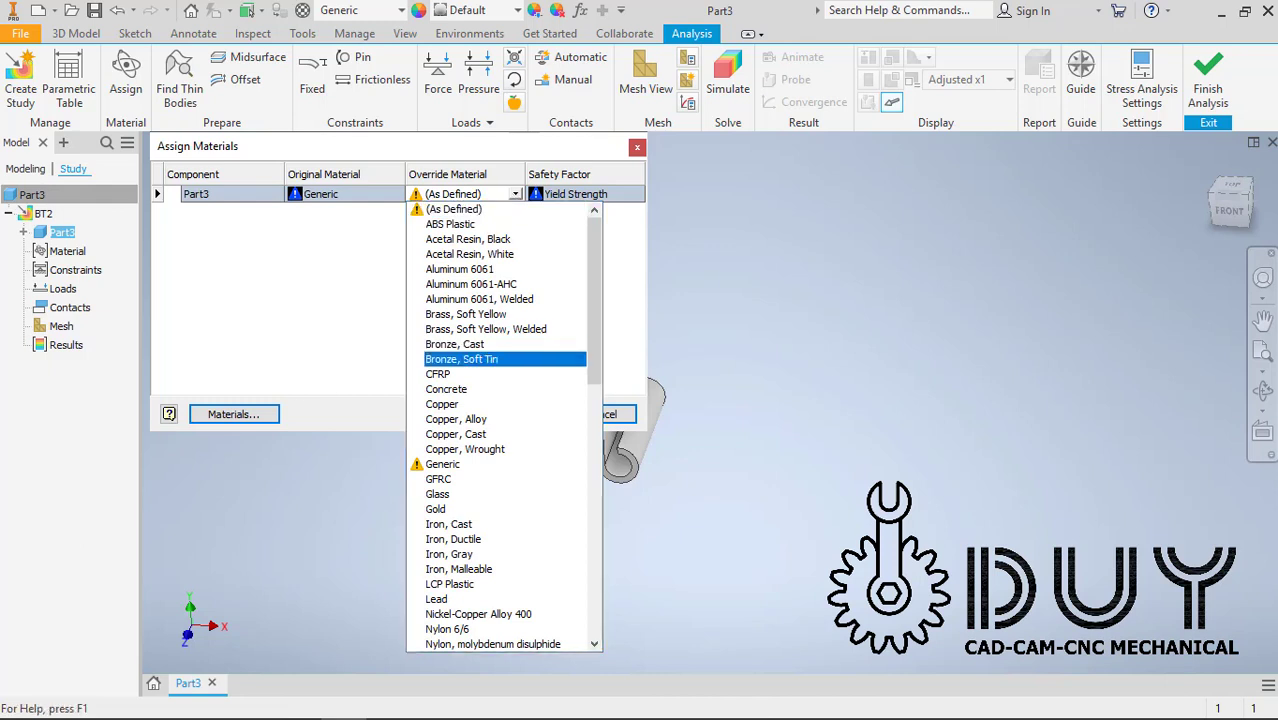
{"action": "mouse_move", "coordinate": [561, 704]}
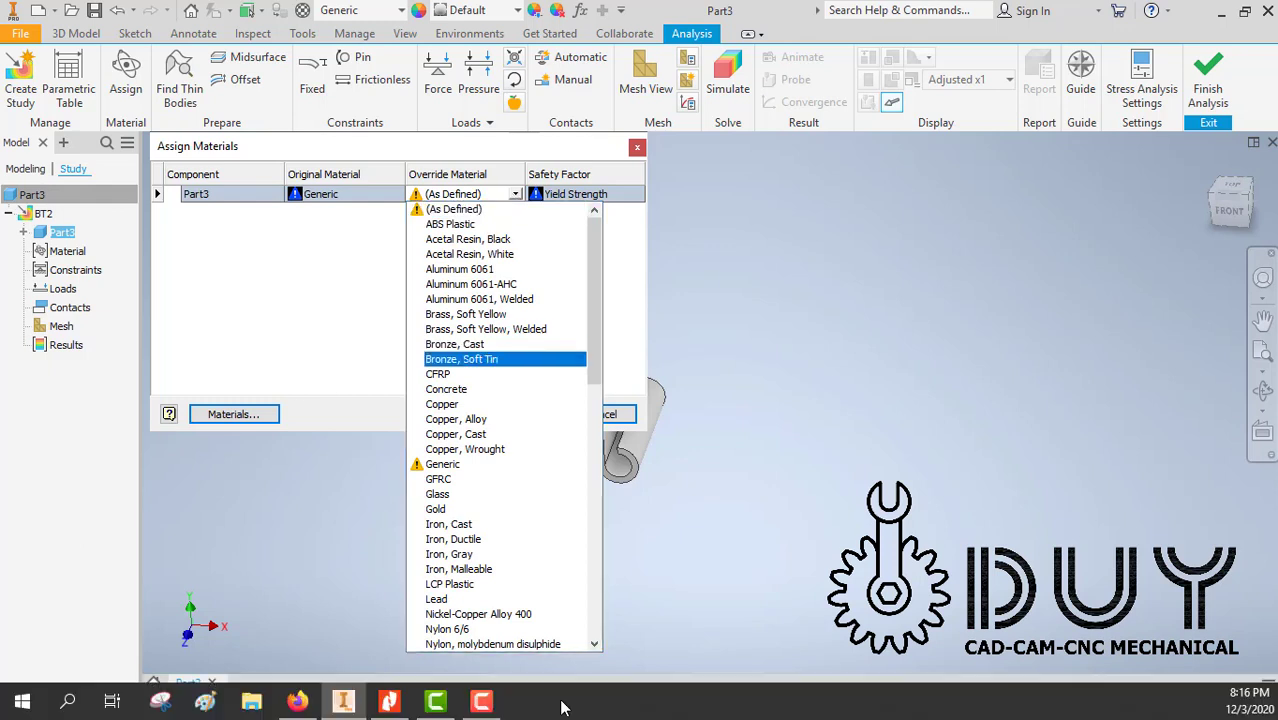
{"action": "left_click", "coordinate": [390, 706]}
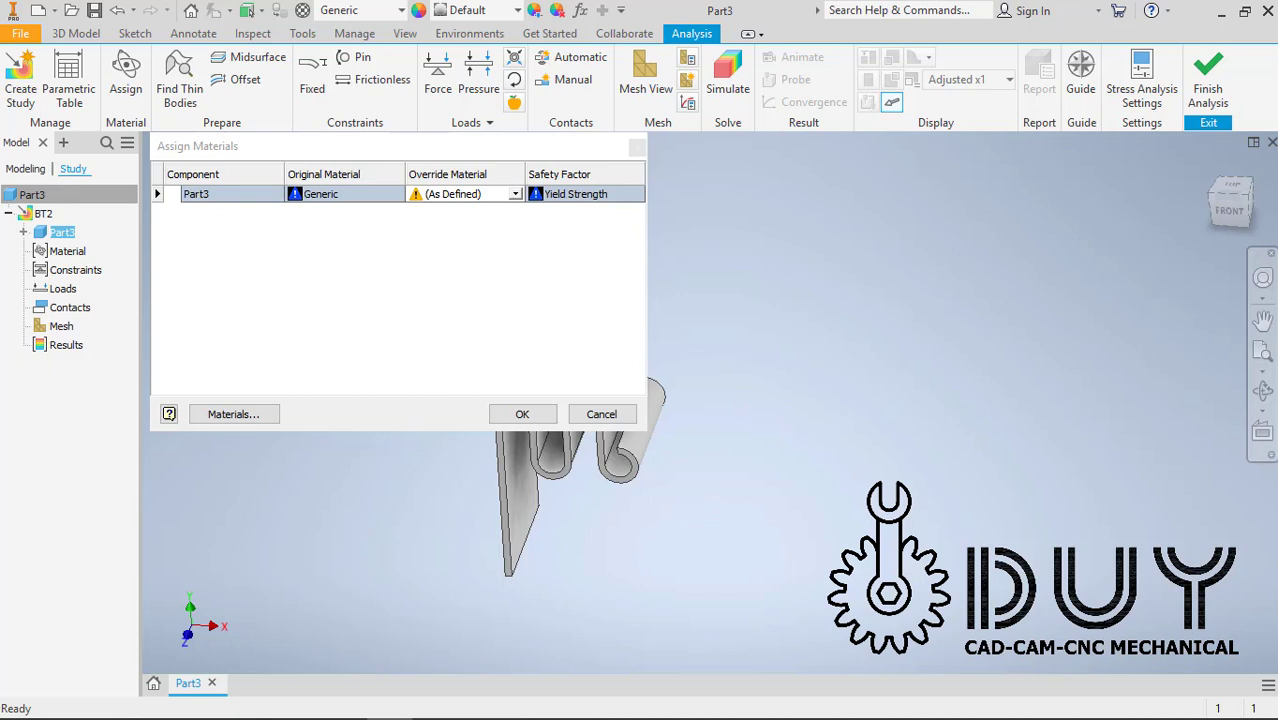
{"action": "left_click", "coordinate": [514, 195]}
{"action": "scroll", "coordinate": [463, 370], "scroll_direction": "down", "scroll_amount": 10}
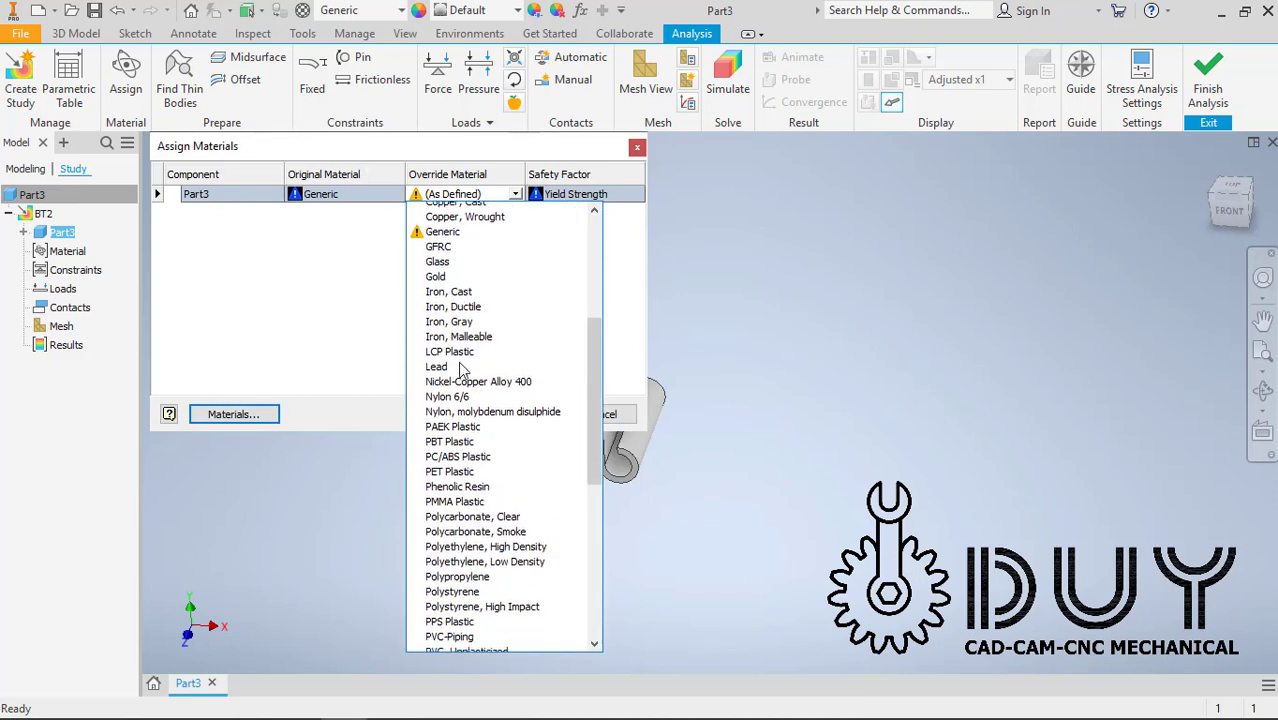
{"action": "scroll", "coordinate": [480, 370], "scroll_direction": "down", "scroll_amount": 2}
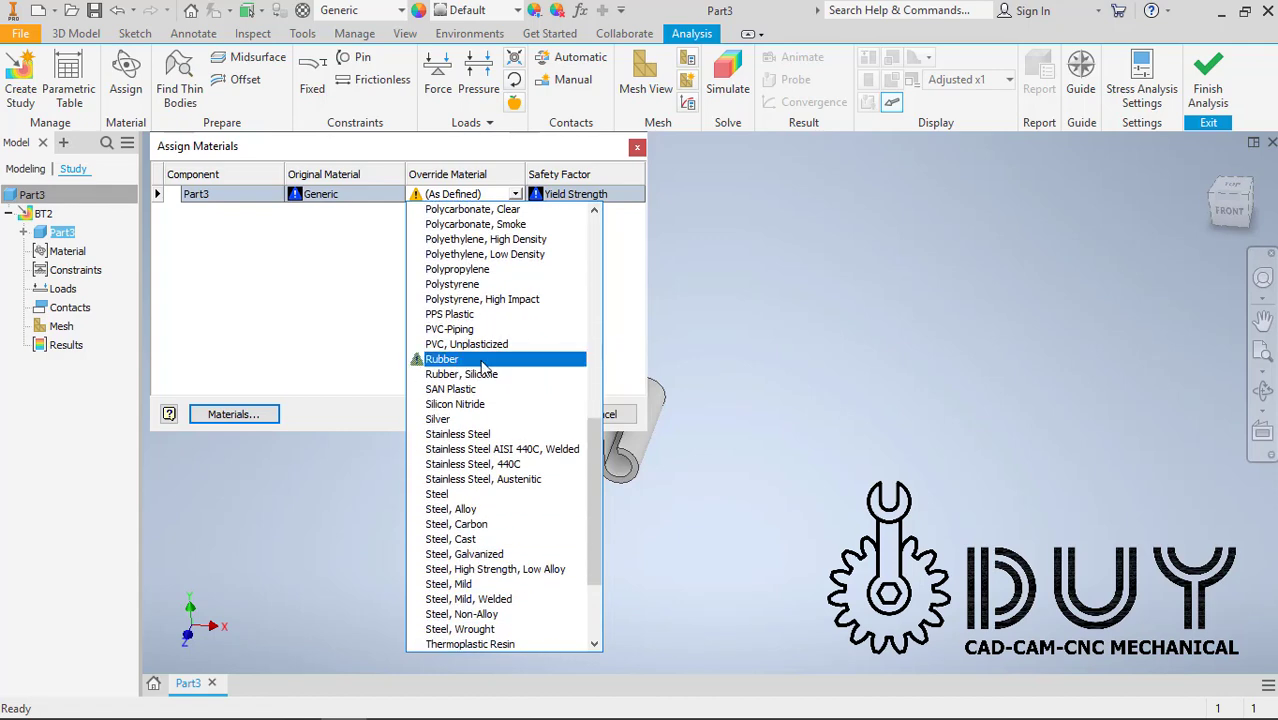
{"action": "left_click", "coordinate": [505, 510]}
{"action": "left_click", "coordinate": [525, 415]}
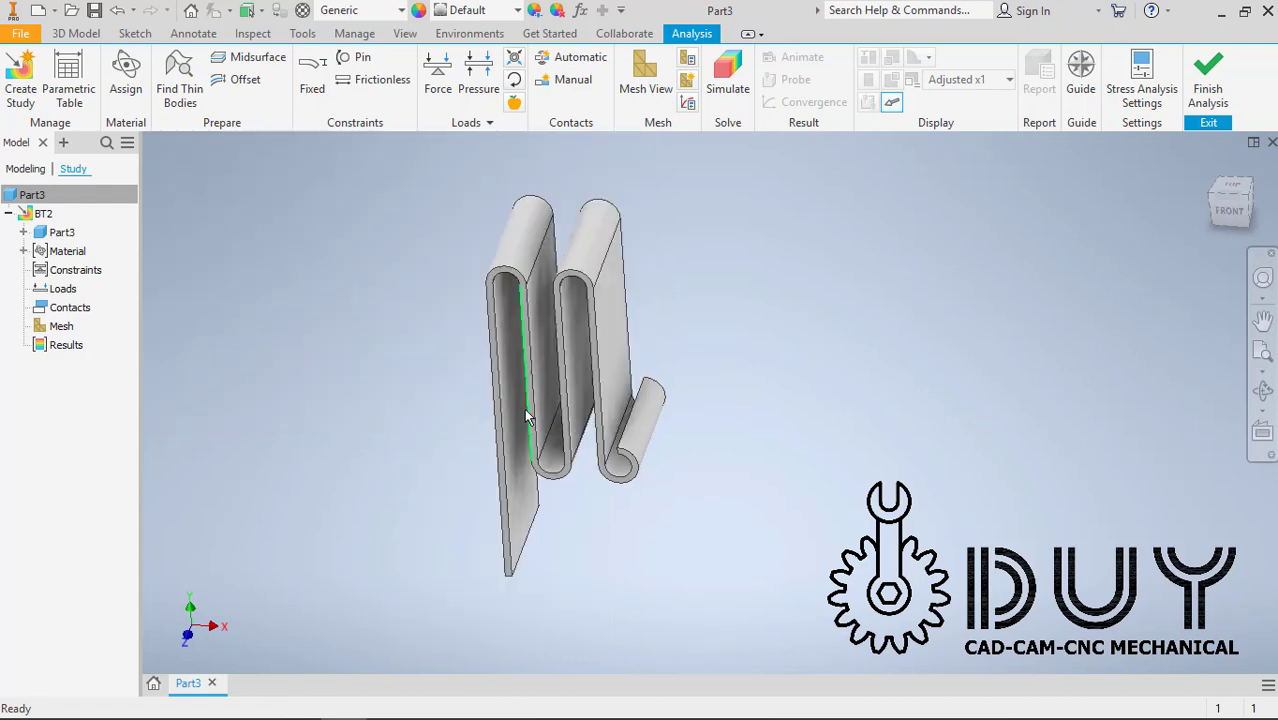
- Apply a fixed constraint to the large outer flat face of the long wall
{"action": "left_click", "coordinate": [312, 85]}
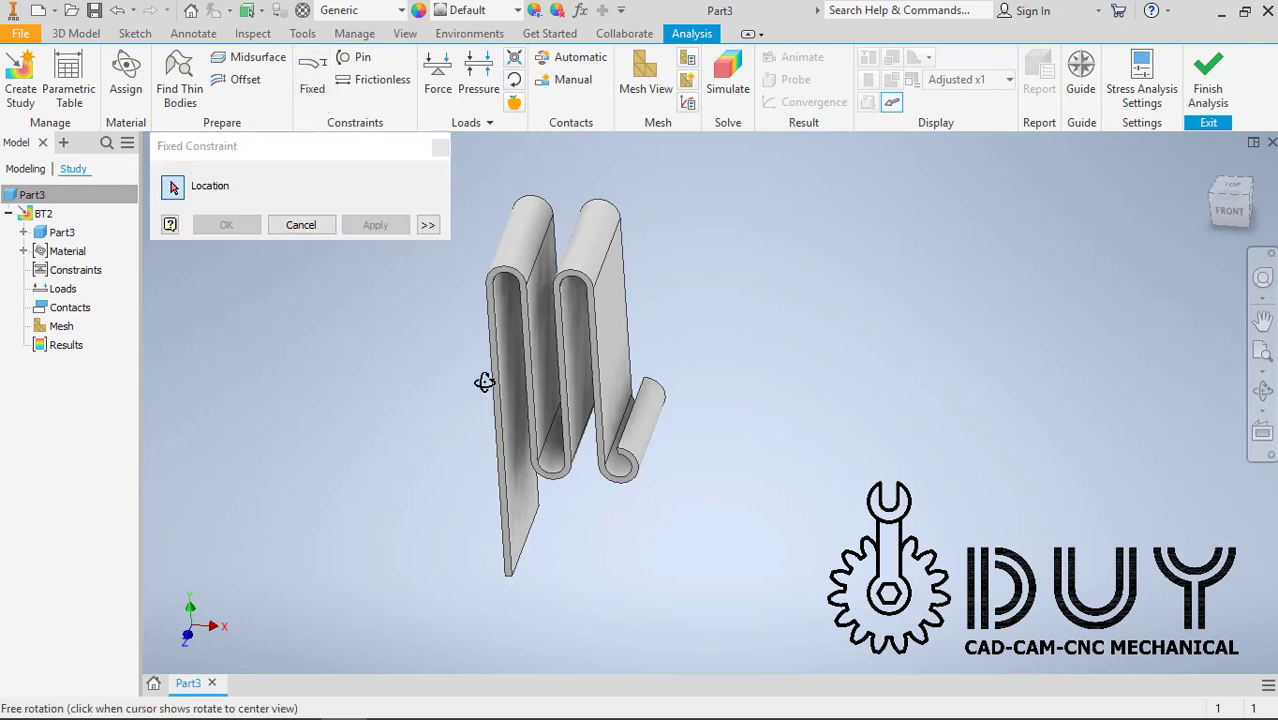
{"action": "middle_click_drag", "start_coordinate": [485, 380], "coordinate": [636, 428], "text": "shift"}
{"action": "left_click", "coordinate": [637, 428]}
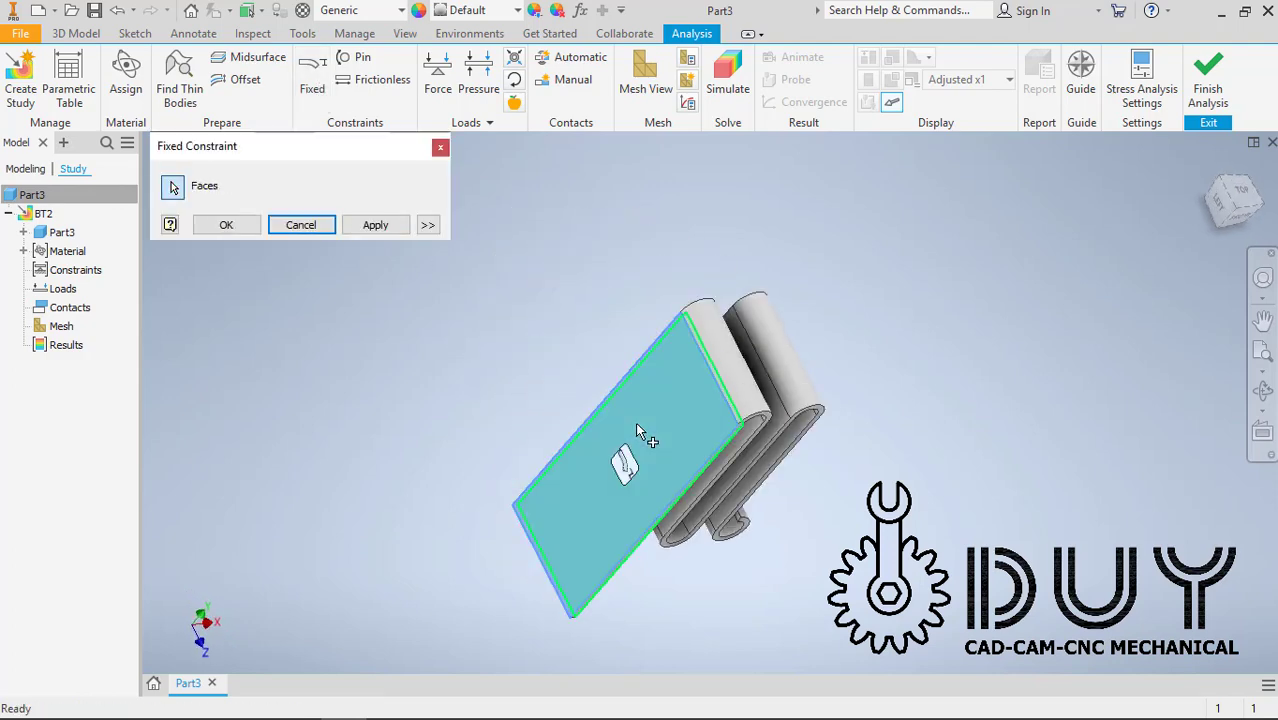
{"action": "left_click", "coordinate": [375, 224]}
{"action": "left_click", "coordinate": [301, 224]}
- Apply a 10 N force to the inner curved face of the end hook, directed along the adjacent straight wall edge with its direction flipped
{"action": "middle_click_drag", "start_coordinate": [457, 322], "coordinate": [517, 204], "text": "shift"}
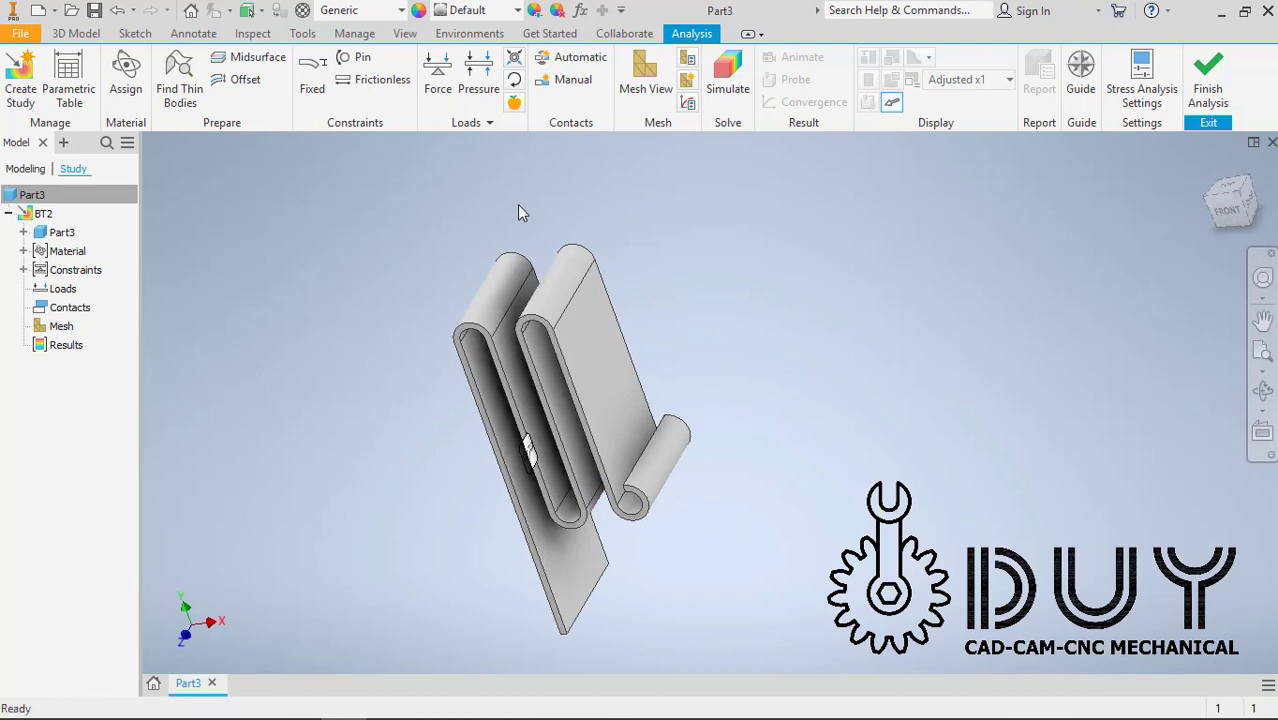
{"action": "left_click", "coordinate": [438, 78]}
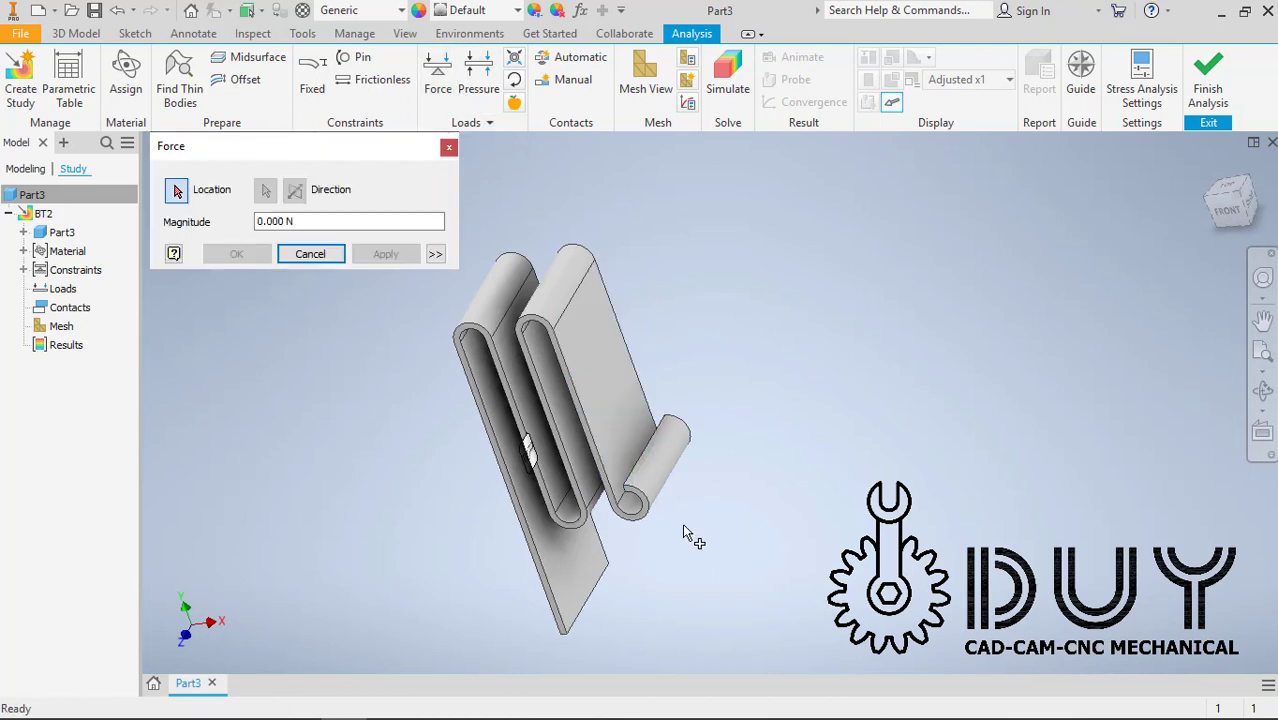
{"action": "scroll", "coordinate": [682, 523], "scroll_direction": "up", "scroll_amount": 5}
{"action": "left_click", "coordinate": [509, 436]}
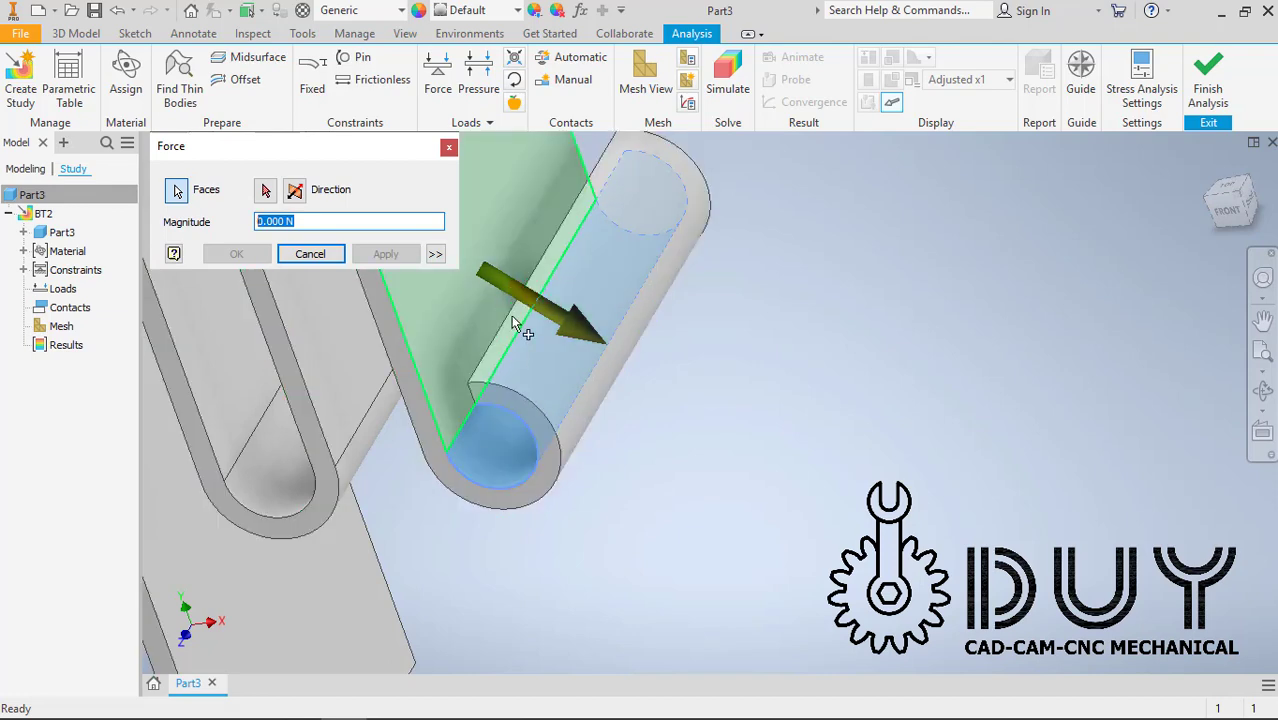
{"action": "left_click", "coordinate": [406, 331]}
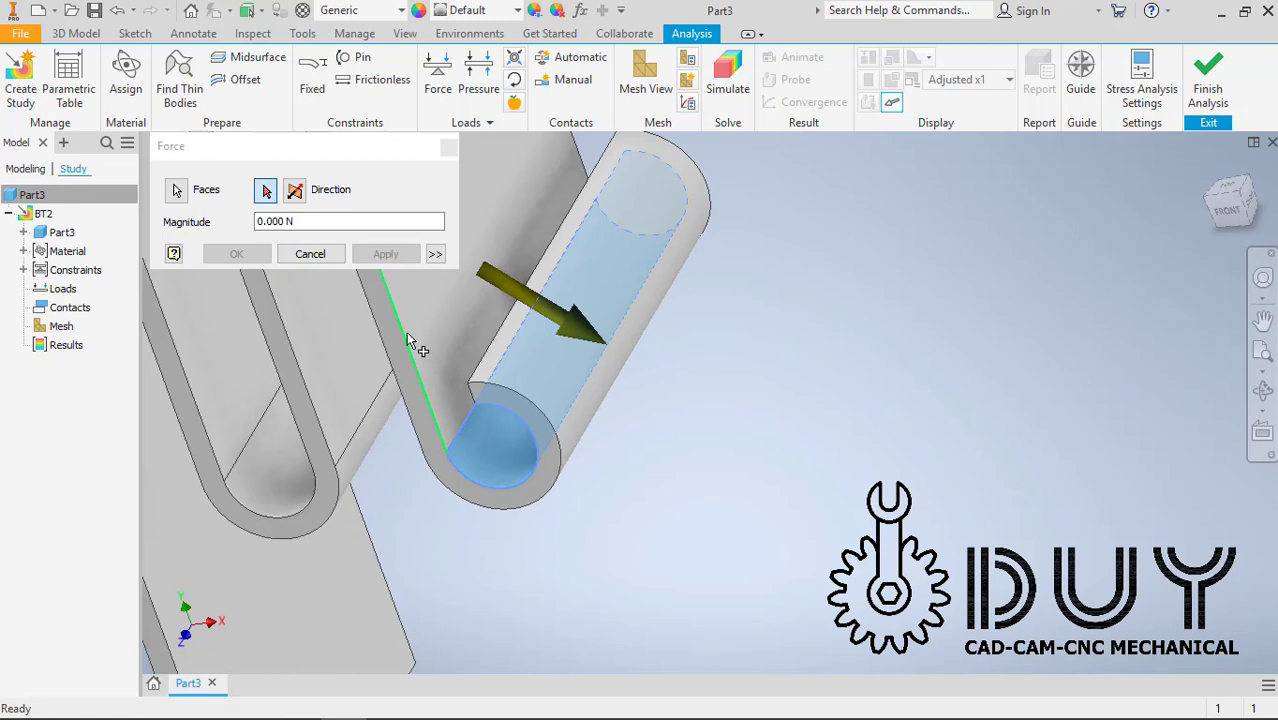
{"action": "left_click", "coordinate": [295, 191]}
{"action": "type", "text": "10"}
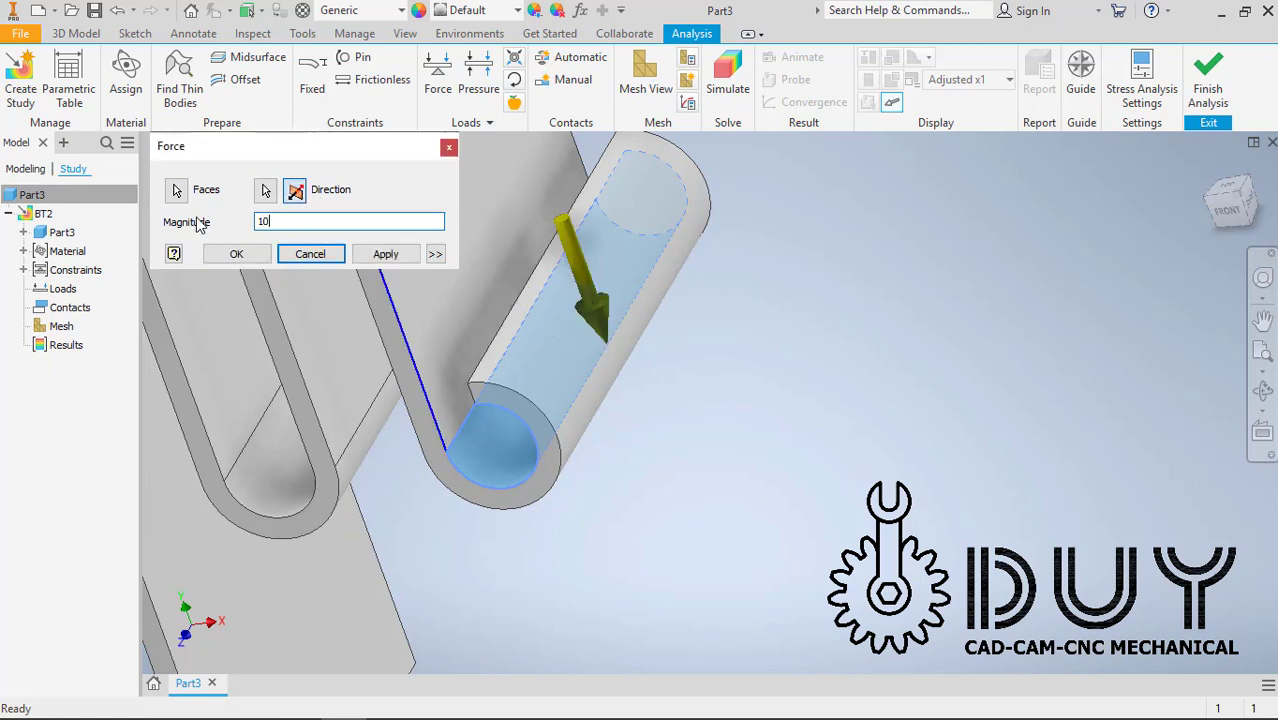
{"action": "left_click", "coordinate": [378, 256]}
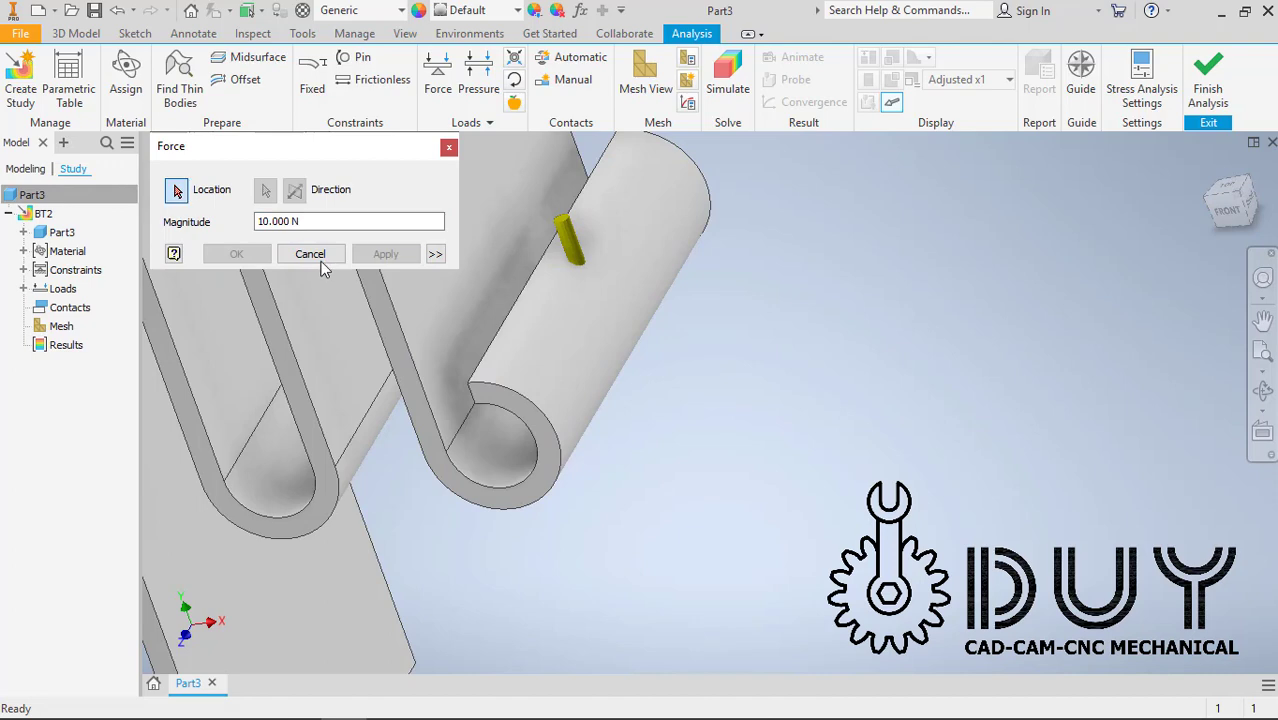
{"action": "left_click", "coordinate": [320, 261]}
- Generate and show the part's mesh, and run the simulation of the study
{"action": "scroll", "coordinate": [519, 376], "scroll_direction": "down", "scroll_amount": 3}
{"action": "middle_click_drag", "start_coordinate": [625, 399], "coordinate": [652, 376], "text": "shift"}
{"action": "scroll", "coordinate": [622, 463], "scroll_direction": "down", "scroll_amount": 3}
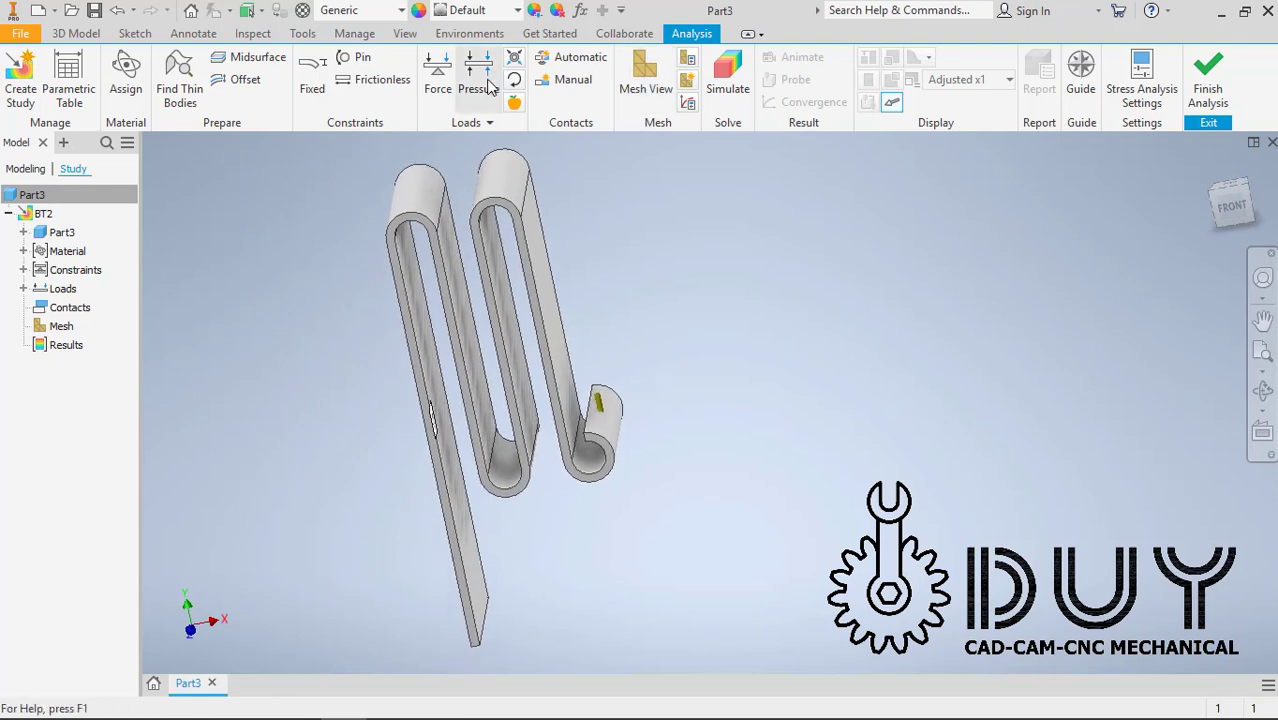
{"action": "left_click", "coordinate": [625, 82]}
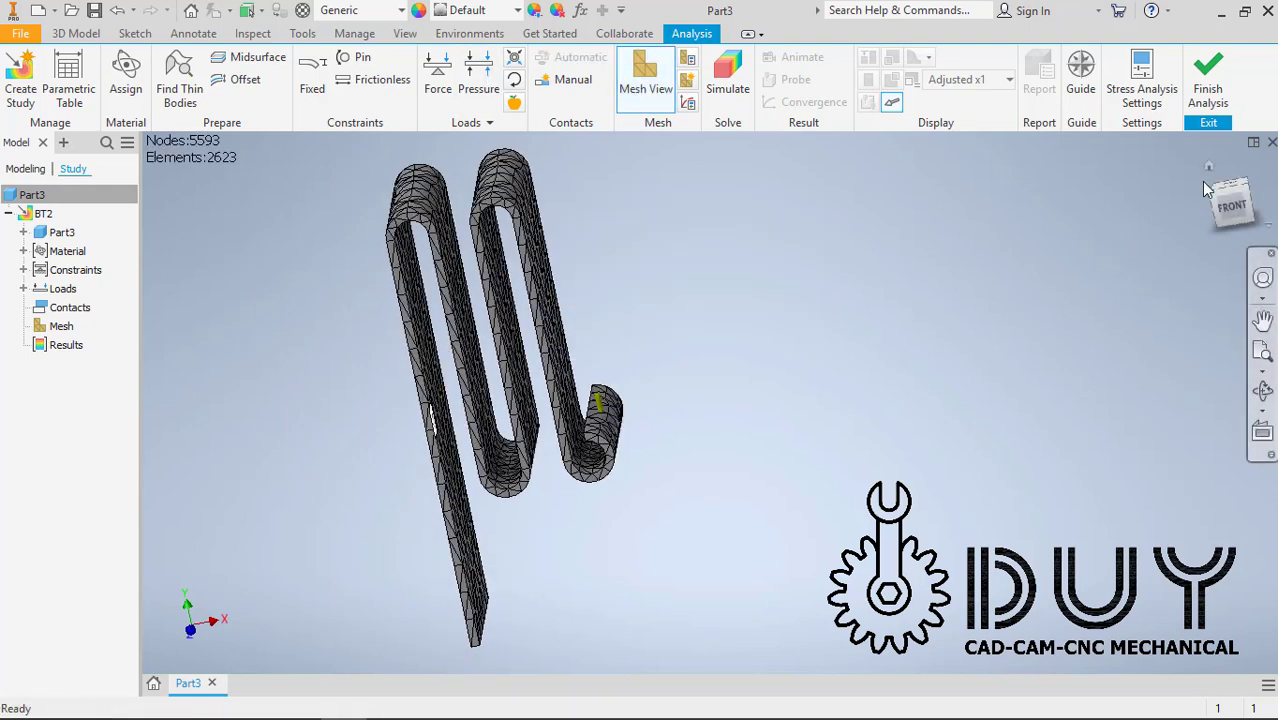
{"action": "left_click", "coordinate": [1208, 166]}
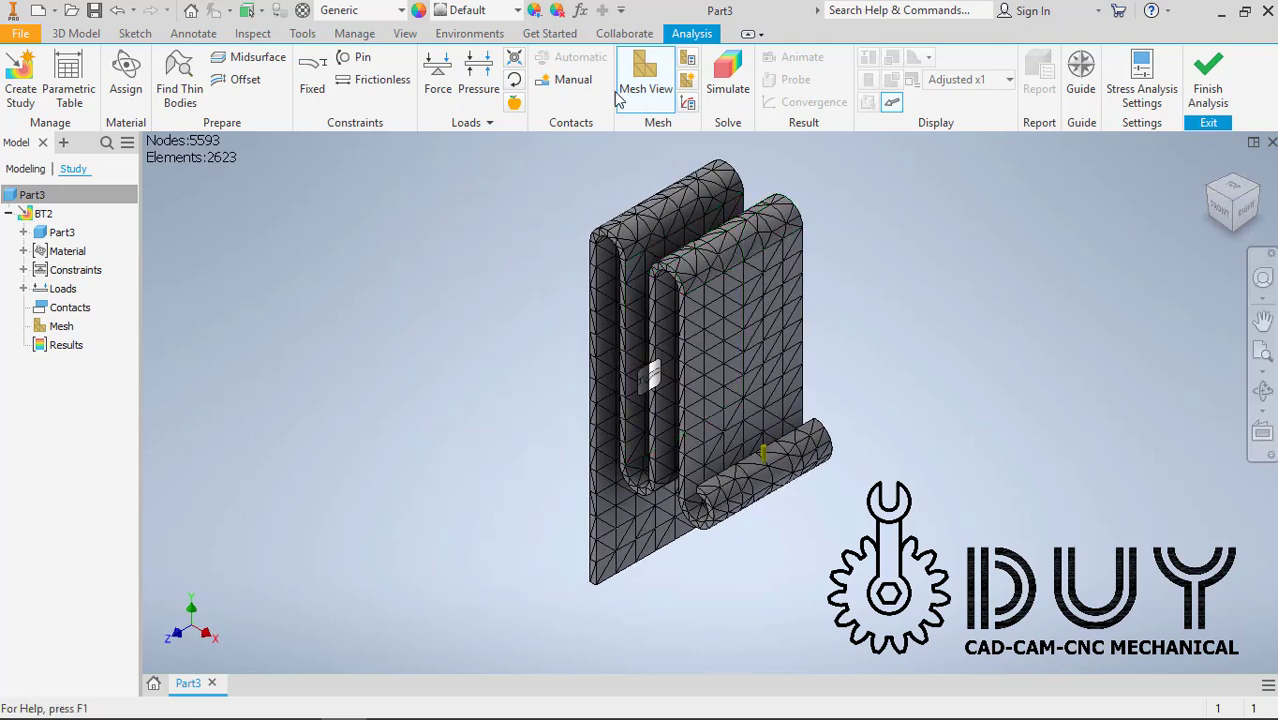
{"action": "left_click", "coordinate": [720, 80]}
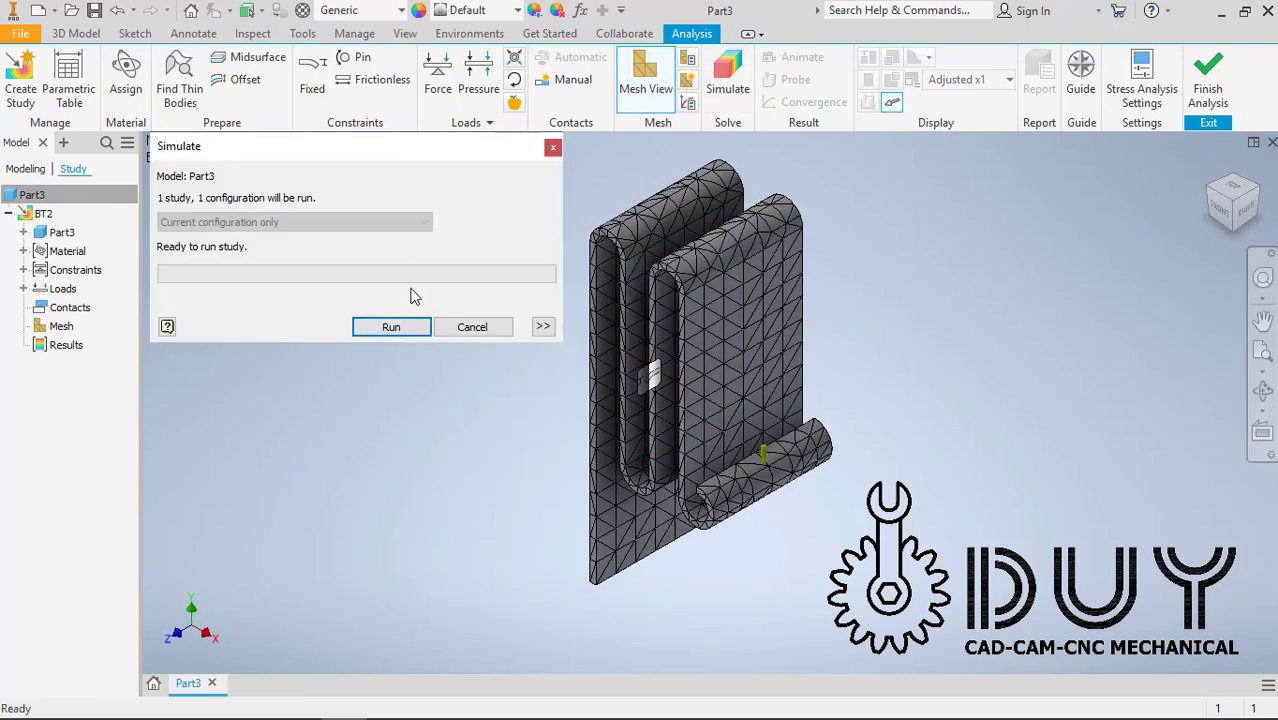
{"action": "left_click", "coordinate": [395, 326]}
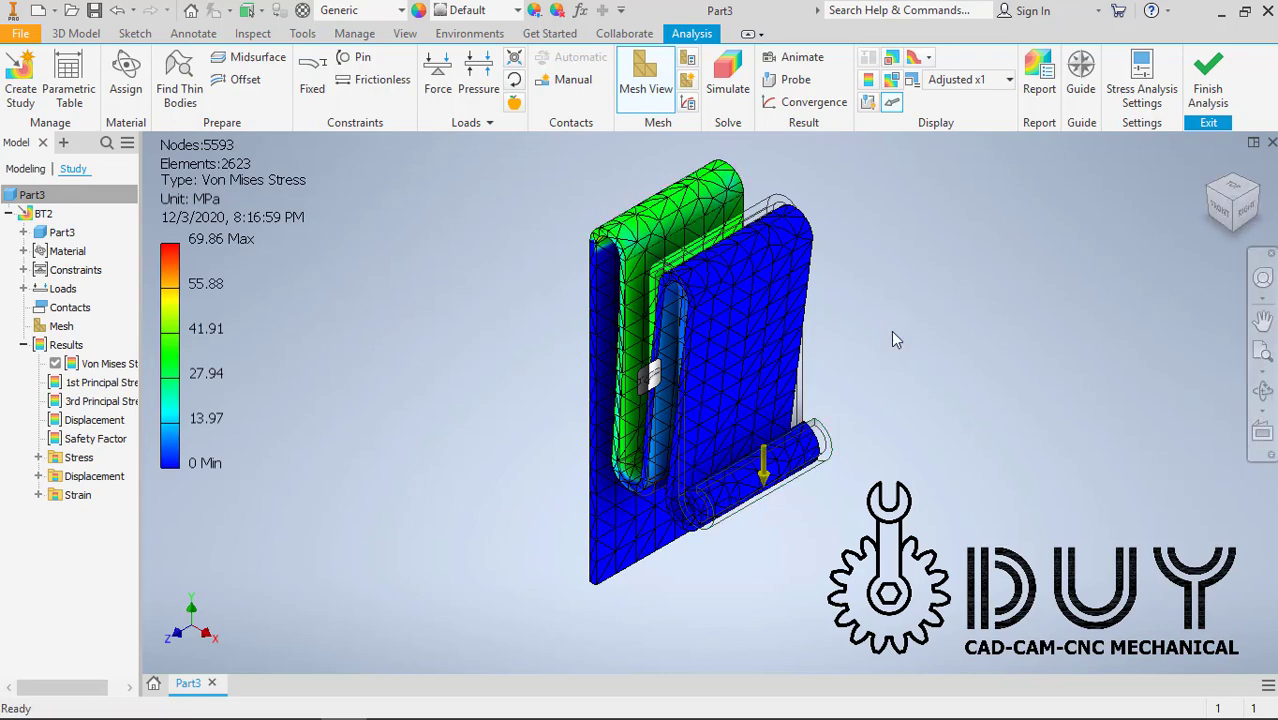
- Play the deformation animation of the Von Mises Stress result at Normal speed, seen from the front of the strip
{"action": "middle_click_drag", "start_coordinate": [819, 389], "coordinate": [919, 360], "text": "shift"}
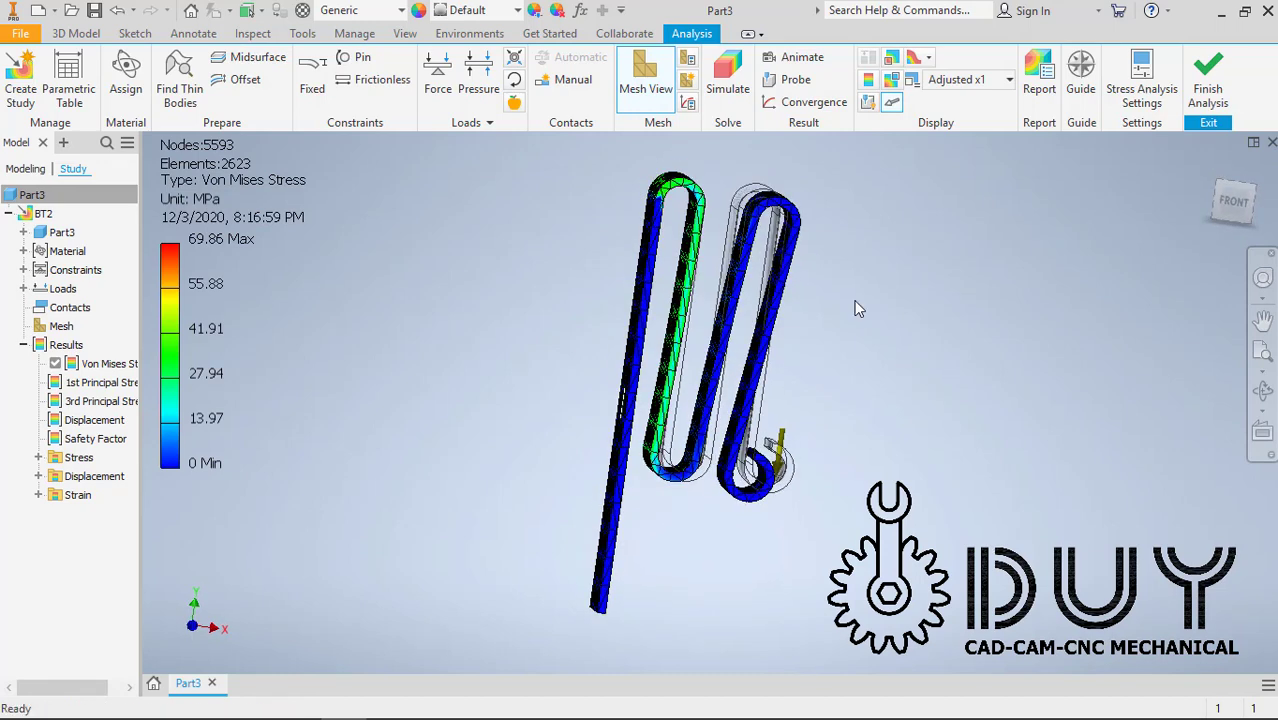
{"action": "middle_click_drag", "start_coordinate": [854, 292], "coordinate": [847, 291], "text": "shift"}
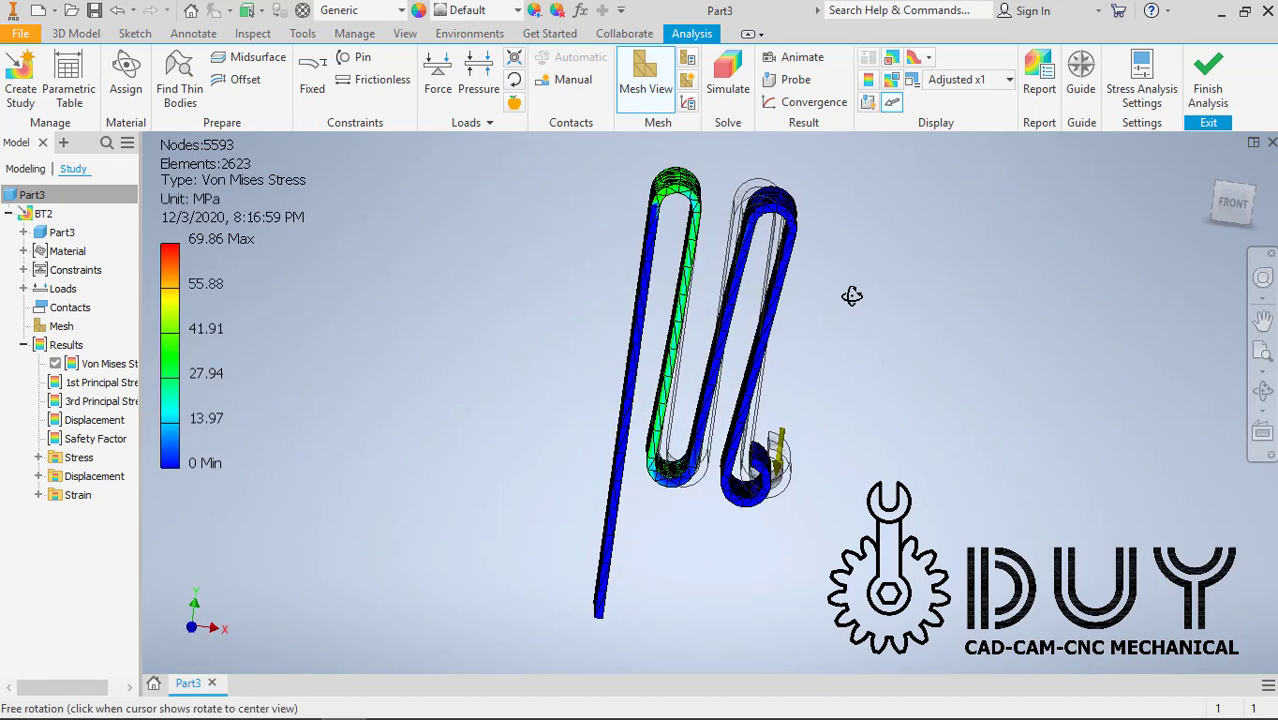
{"action": "left_click", "coordinate": [808, 60]}
{"action": "left_click", "coordinate": [556, 348]}
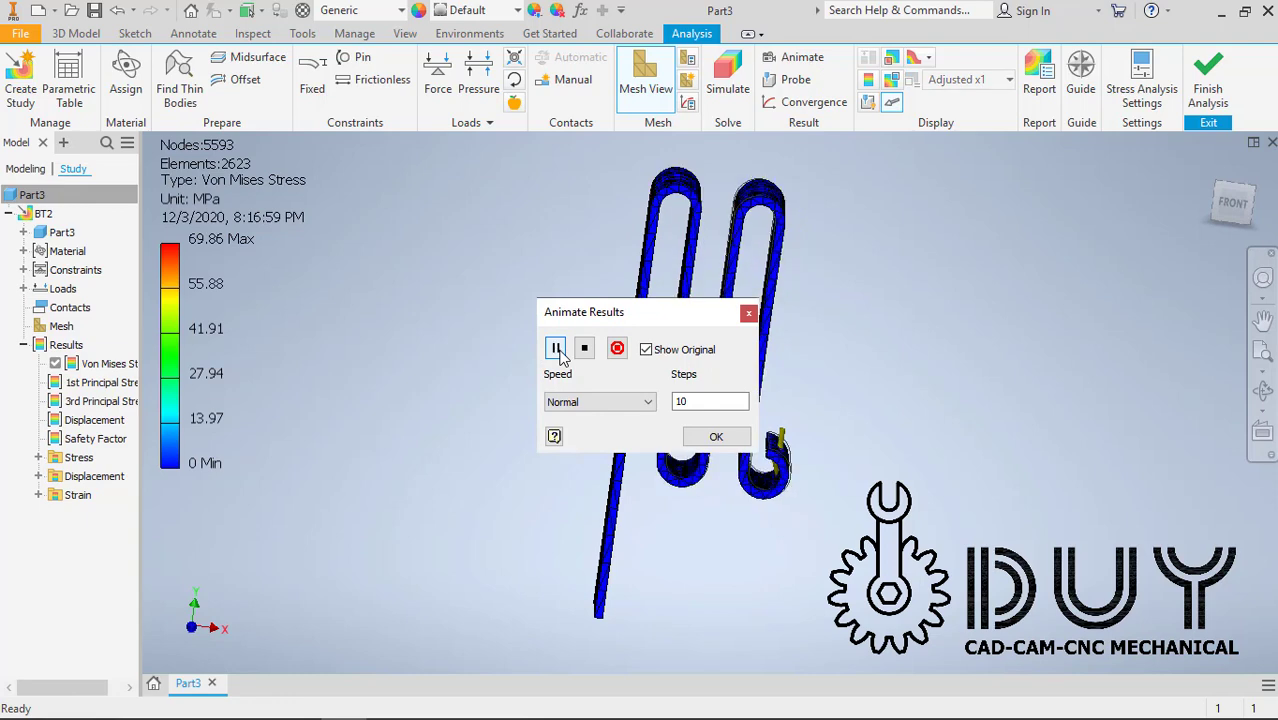
{"action": "left_click_drag", "start_coordinate": [656, 322], "coordinate": [440, 272]}
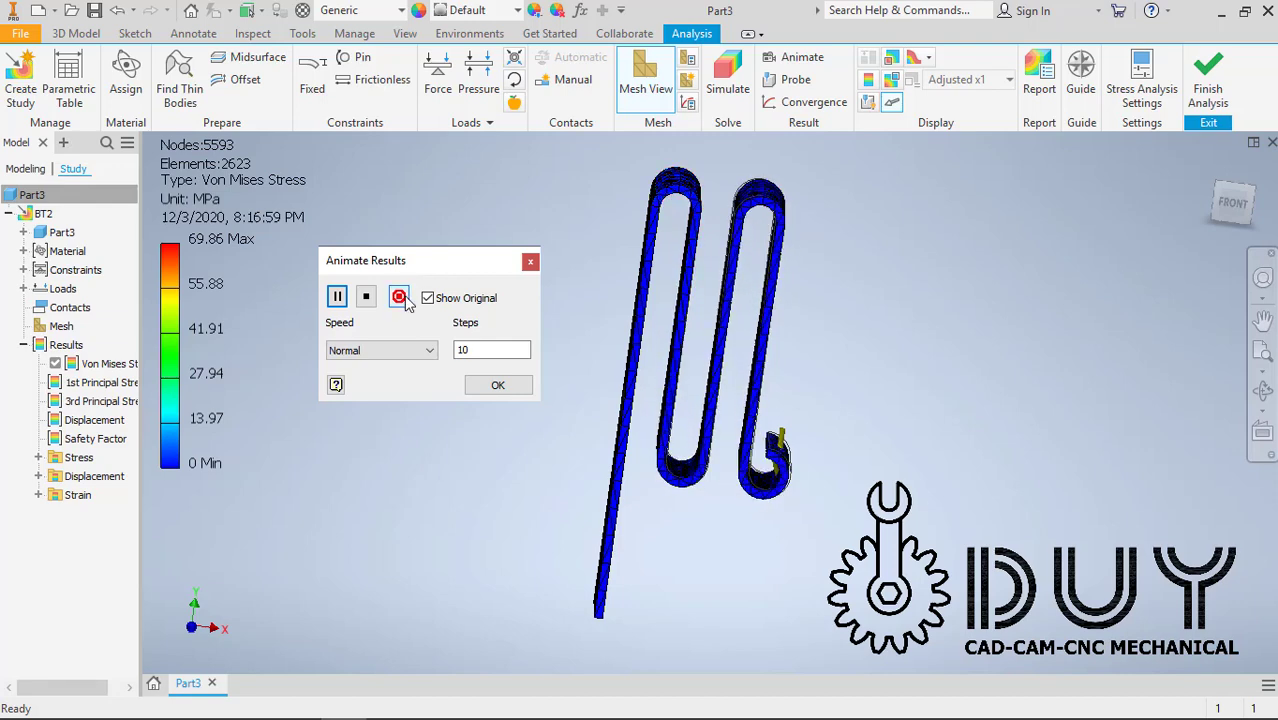
{"action": "left_click", "coordinate": [405, 350]}
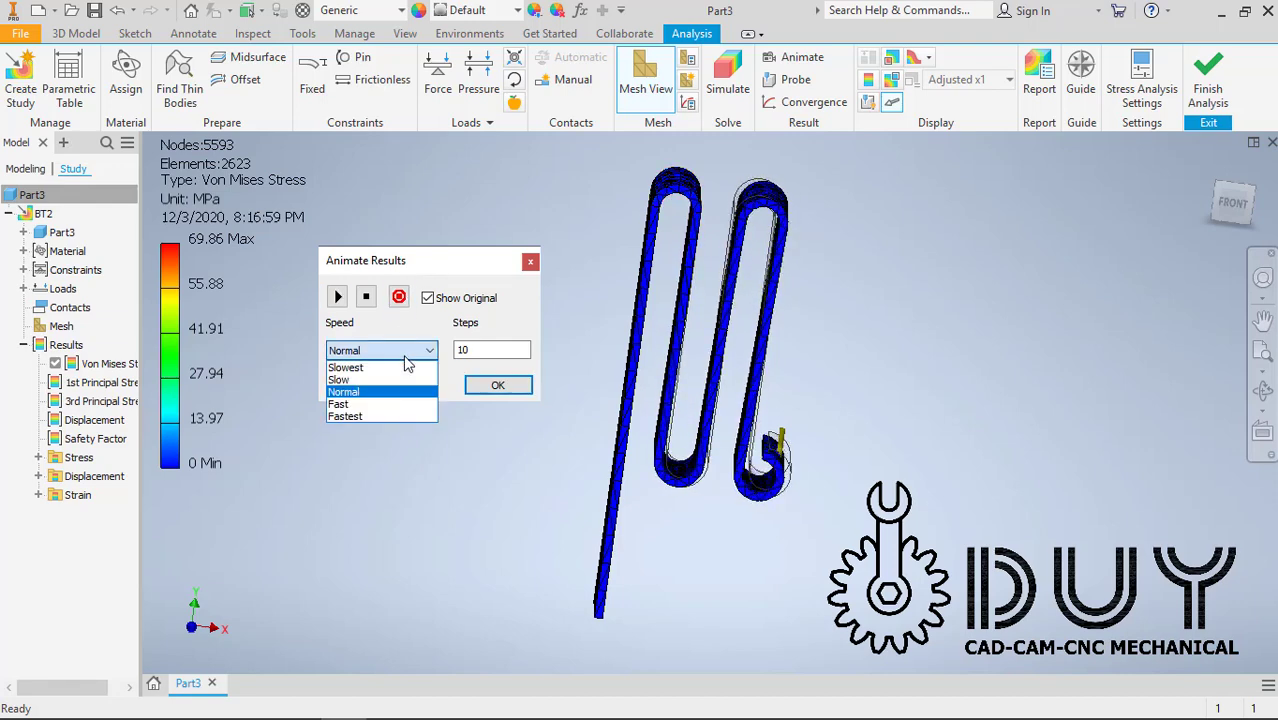
{"action": "left_click", "coordinate": [405, 358]}
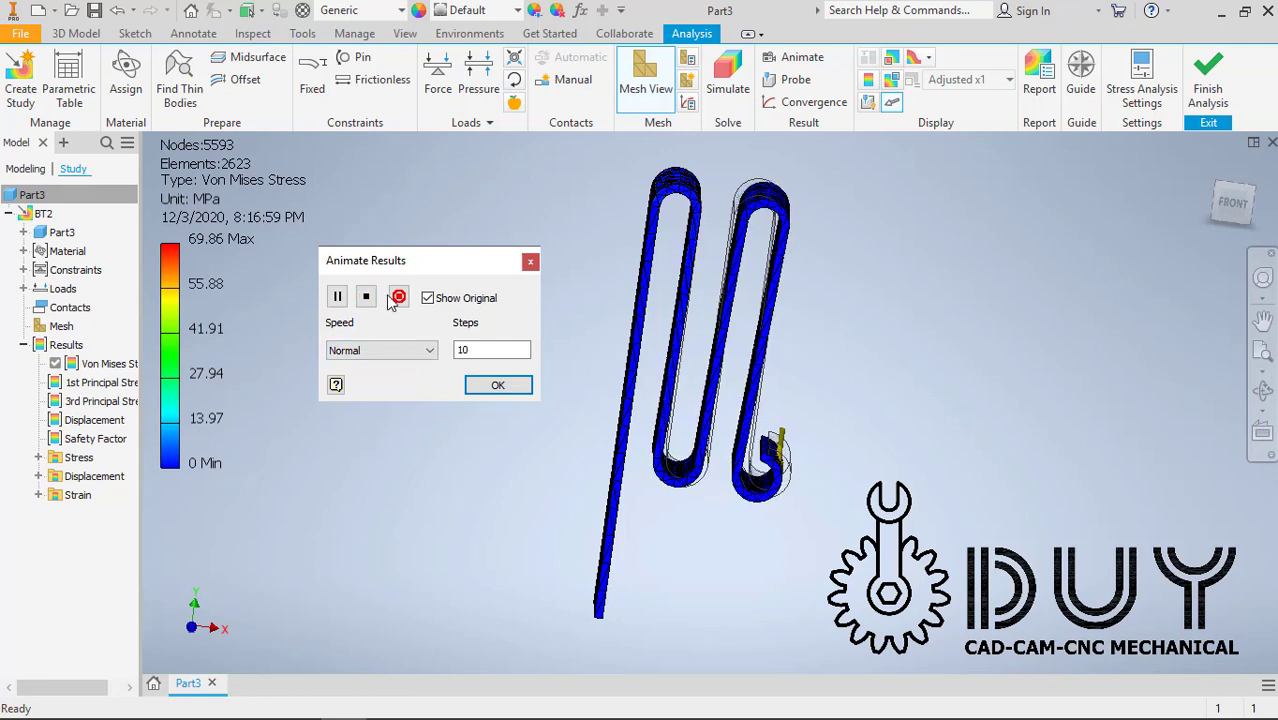
- Record the Von Mises Stress deformation animation to video with the Intel IYUV codec and finish the animation
{"action": "key", "text": "Escape"}
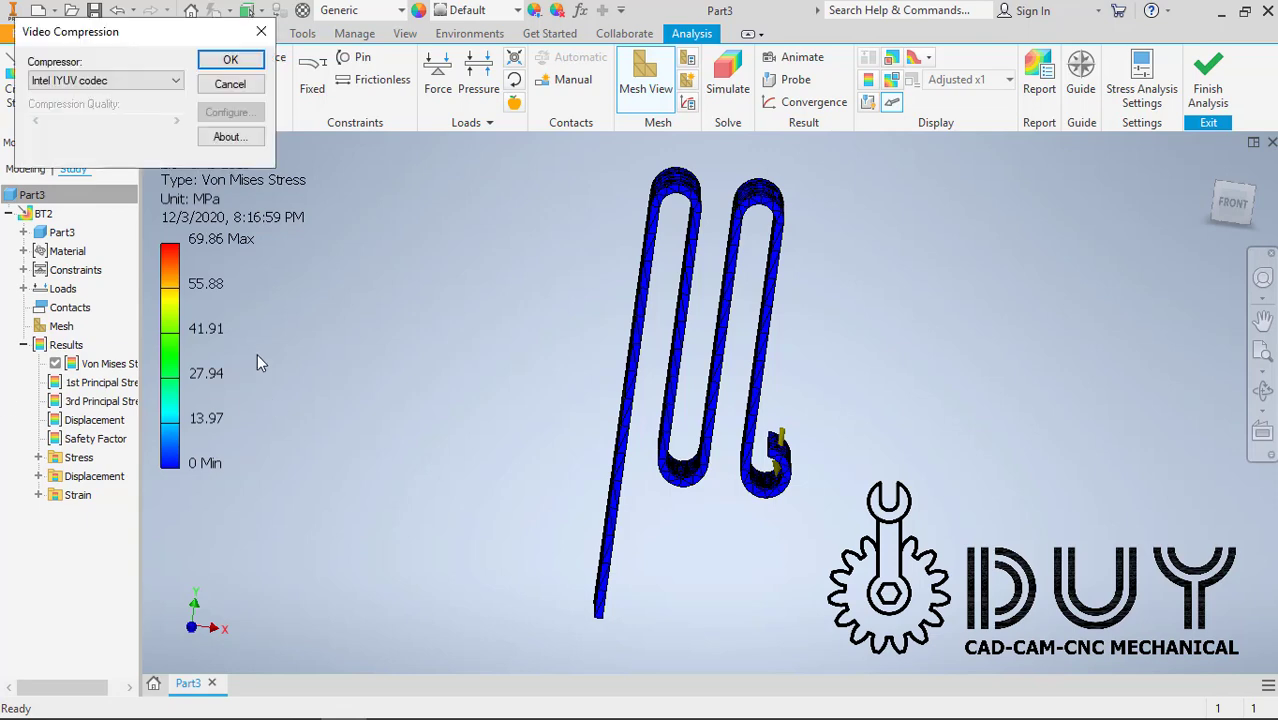
{"action": "left_click", "coordinate": [243, 59]}
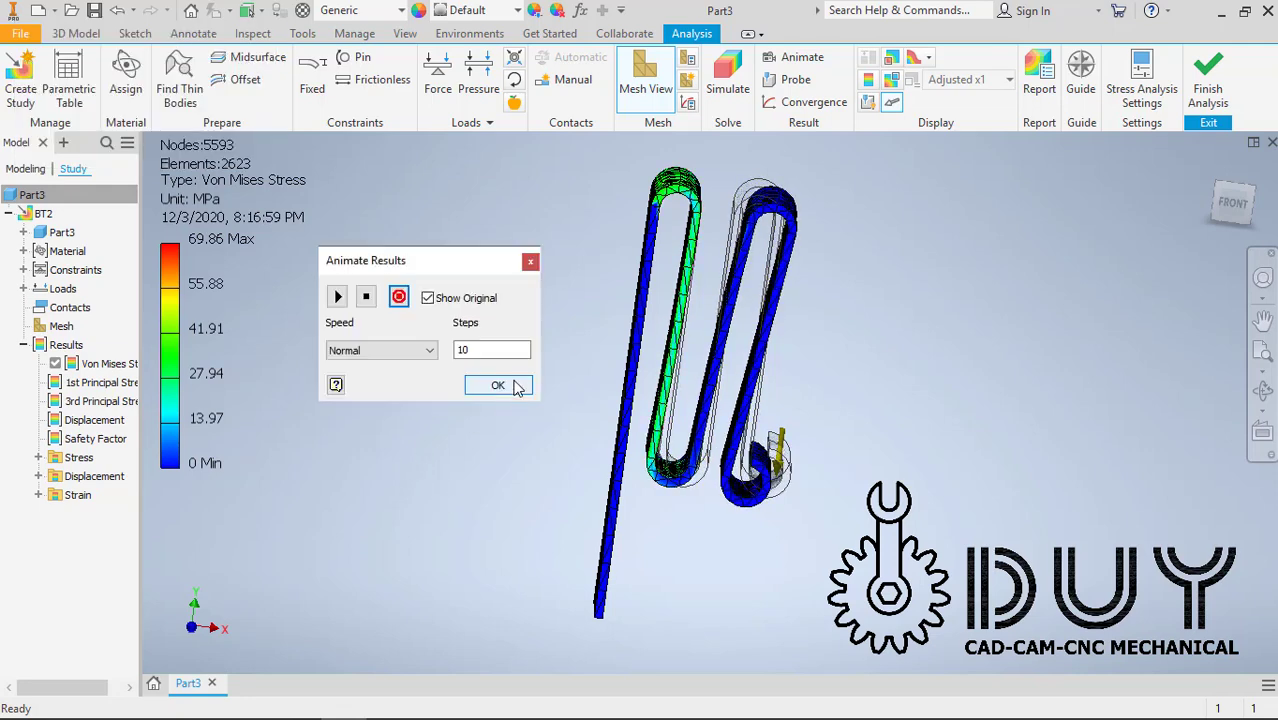
{"action": "left_click", "coordinate": [514, 383]}
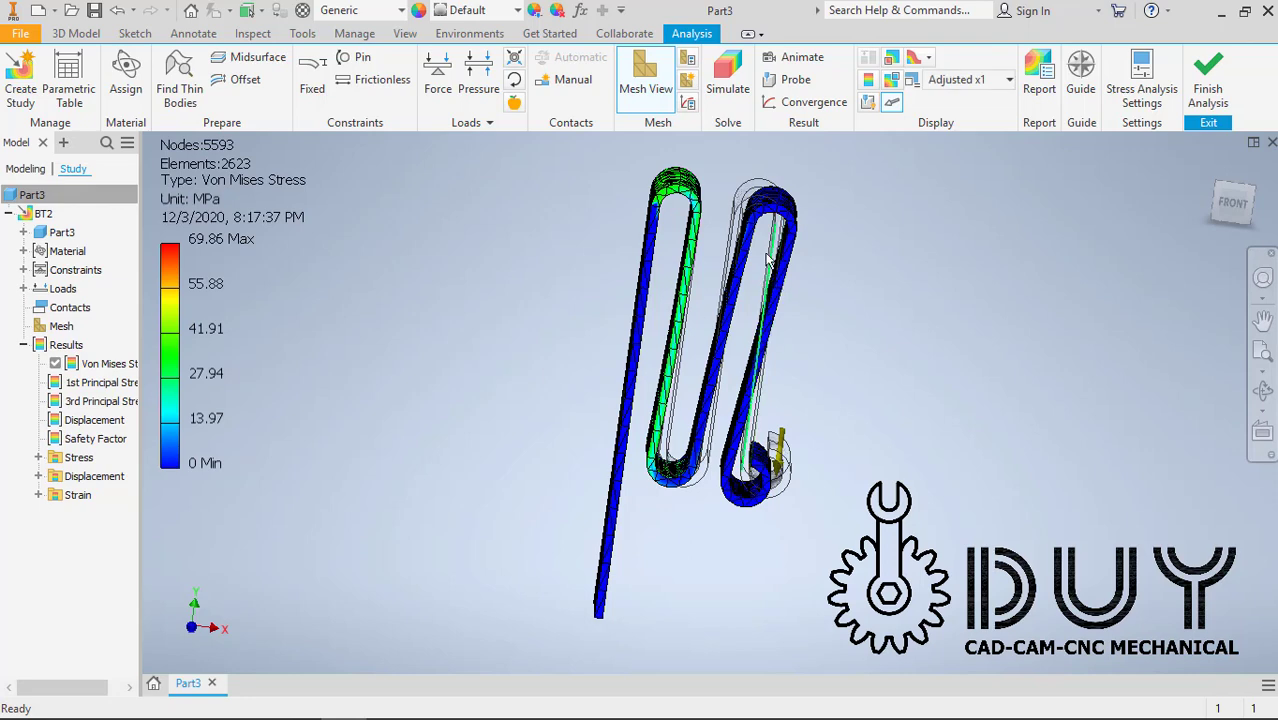
- Generate a complete stress analysis report in Web Page - multiple files (*.html) format with the filename BT2
{"action": "left_click", "coordinate": [1039, 75]}
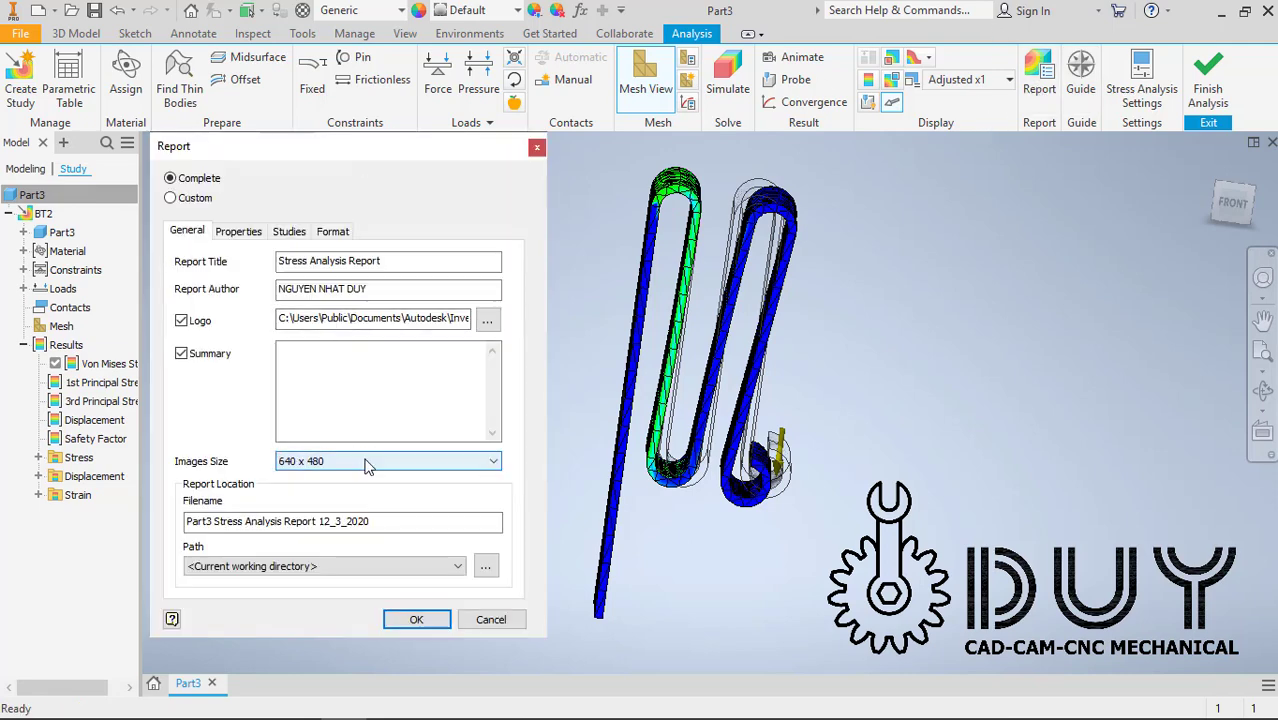
{"action": "left_click", "coordinate": [333, 232]}
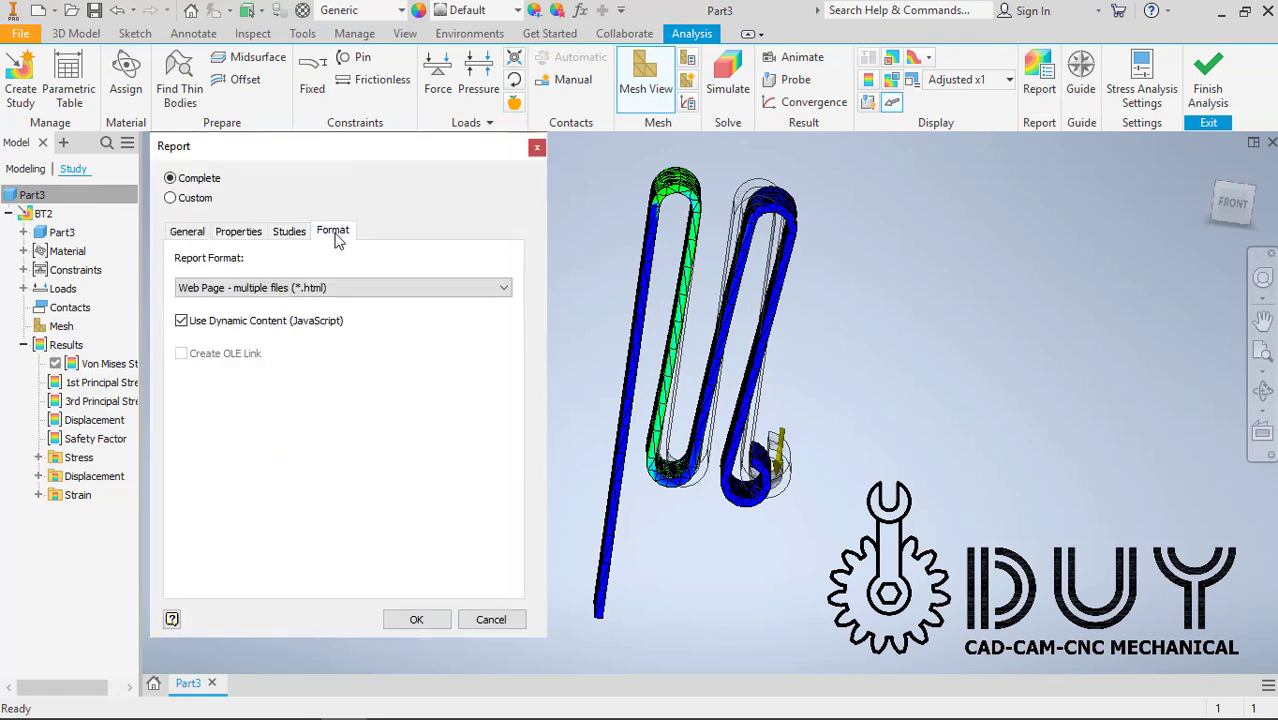
{"action": "left_click", "coordinate": [363, 288]}
{"action": "left_click", "coordinate": [343, 304]}
{"action": "left_click", "coordinate": [187, 231]}
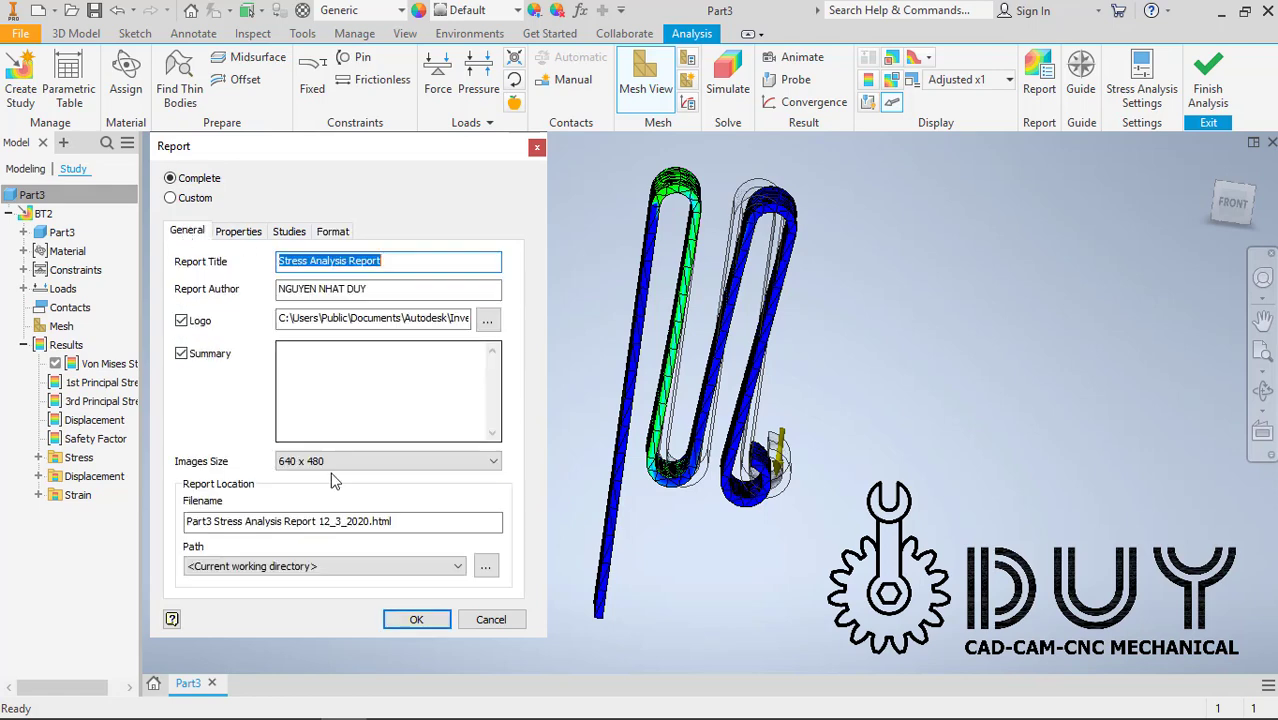
{"action": "left_click_drag", "start_coordinate": [399, 521], "coordinate": [186, 521]}
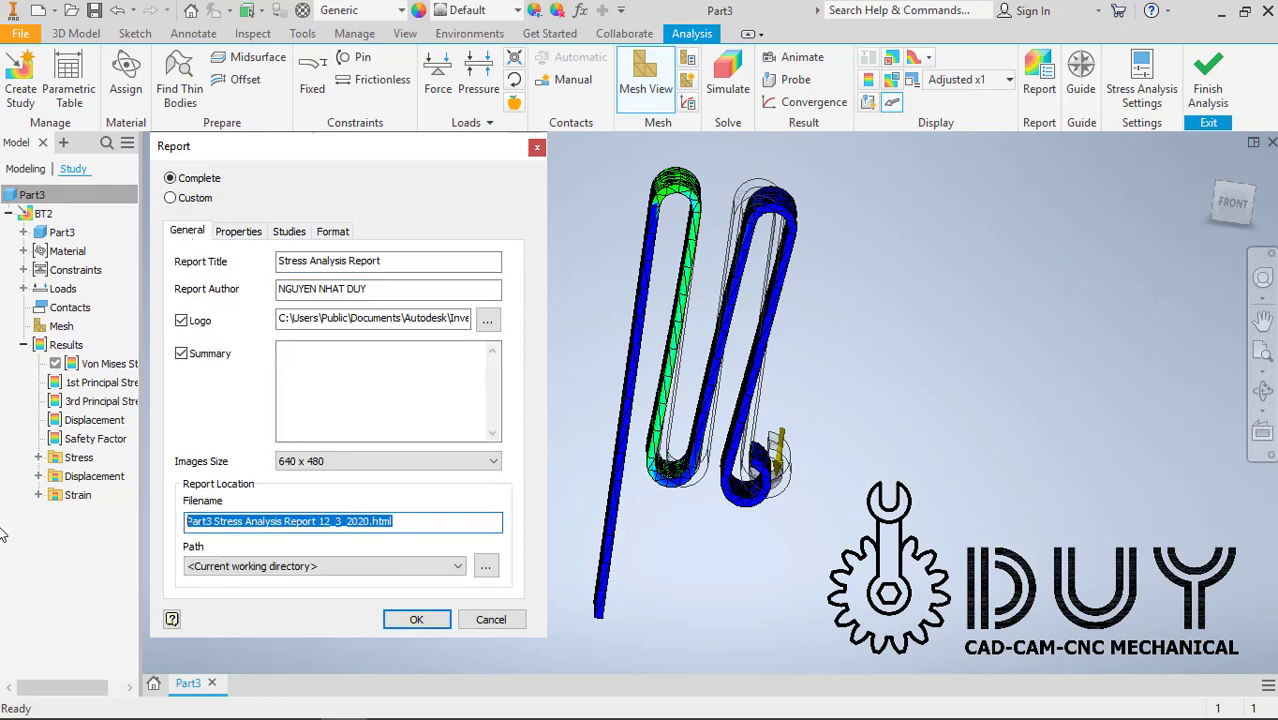
{"action": "type", "text": "BT2"}
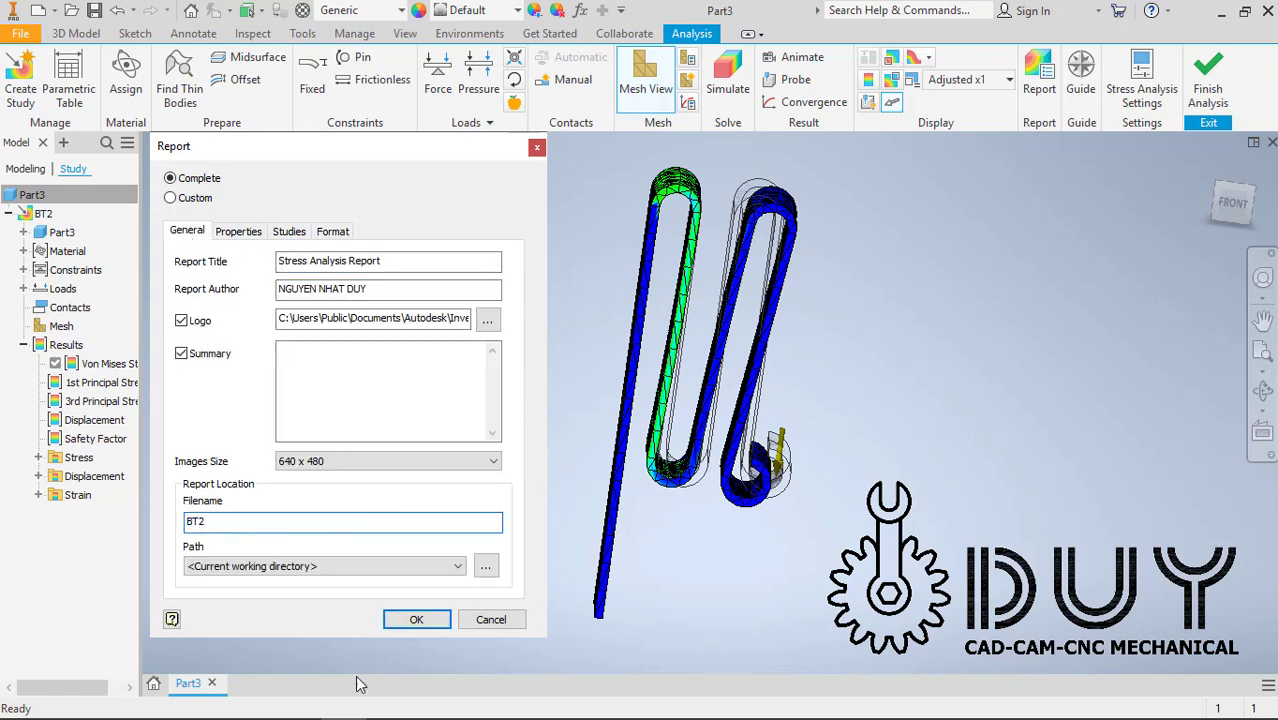
{"action": "left_click", "coordinate": [428, 620]}
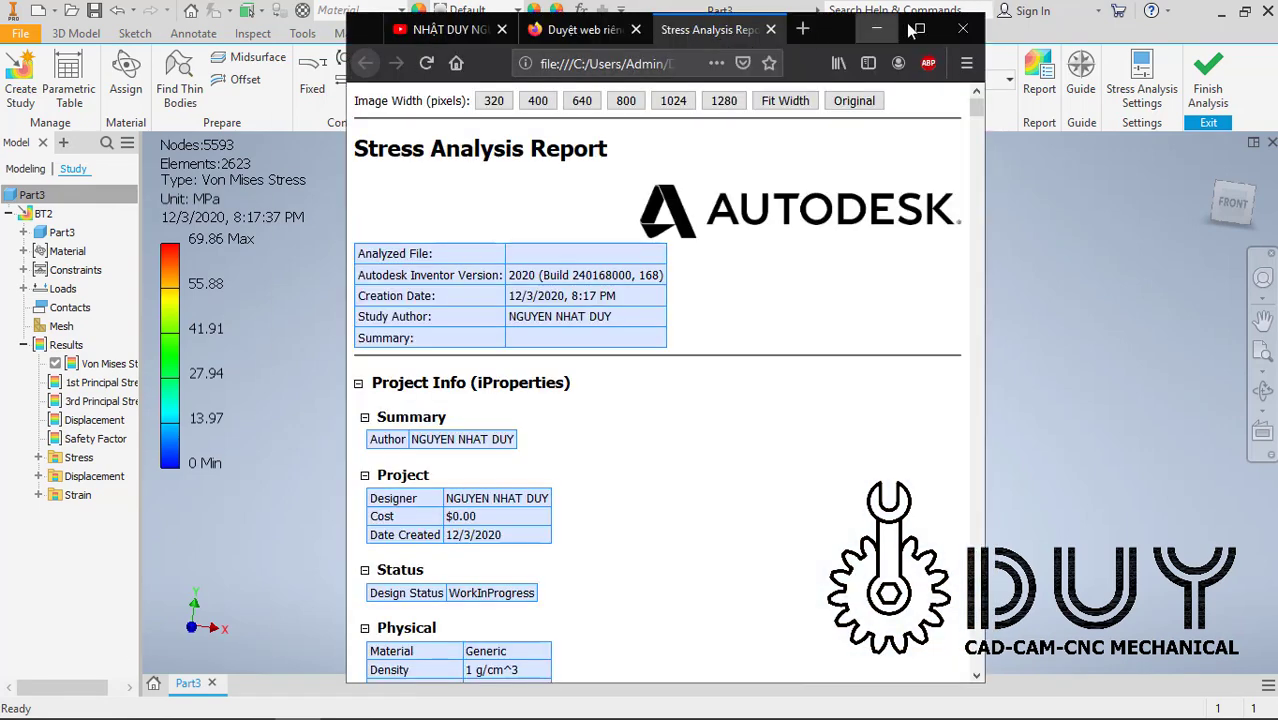
- Maximize the Firefox window showing the stress analysis report and enlarge the page zoom to 120%
{"action": "left_click", "coordinate": [919, 23]}
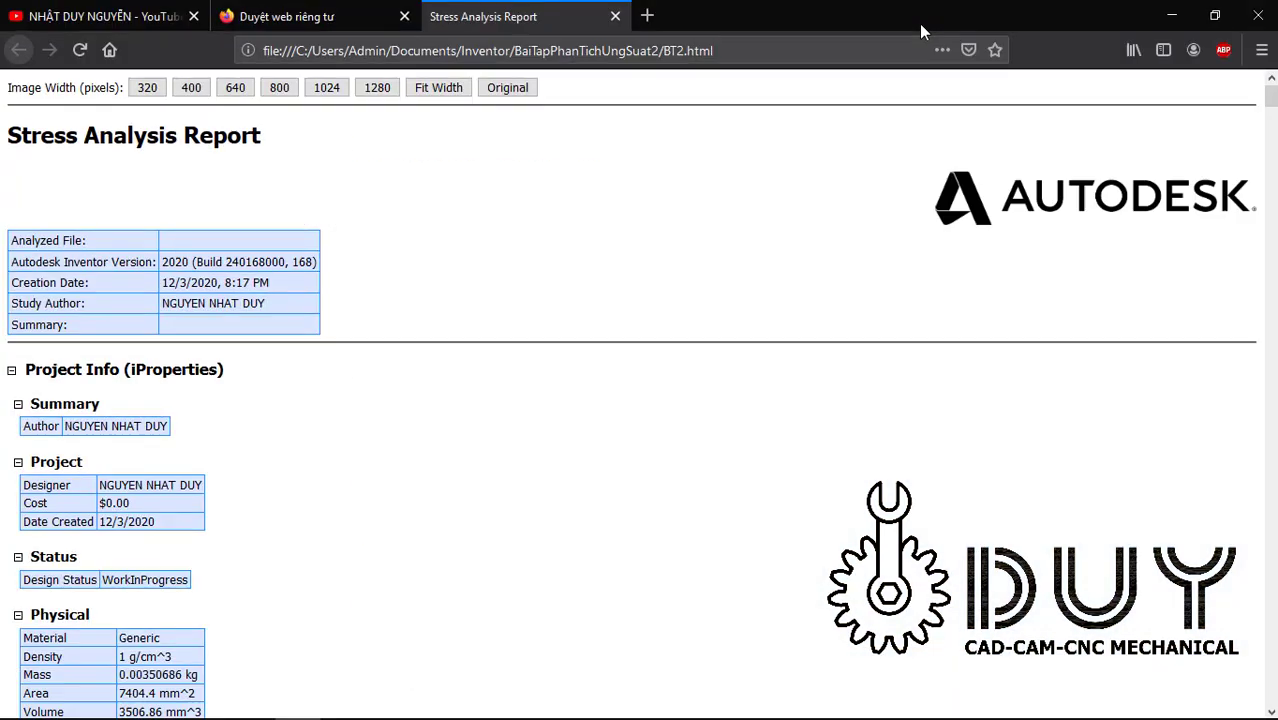
{"action": "left_click", "coordinate": [1261, 52]}
{"action": "left_click", "coordinate": [1217, 233]}
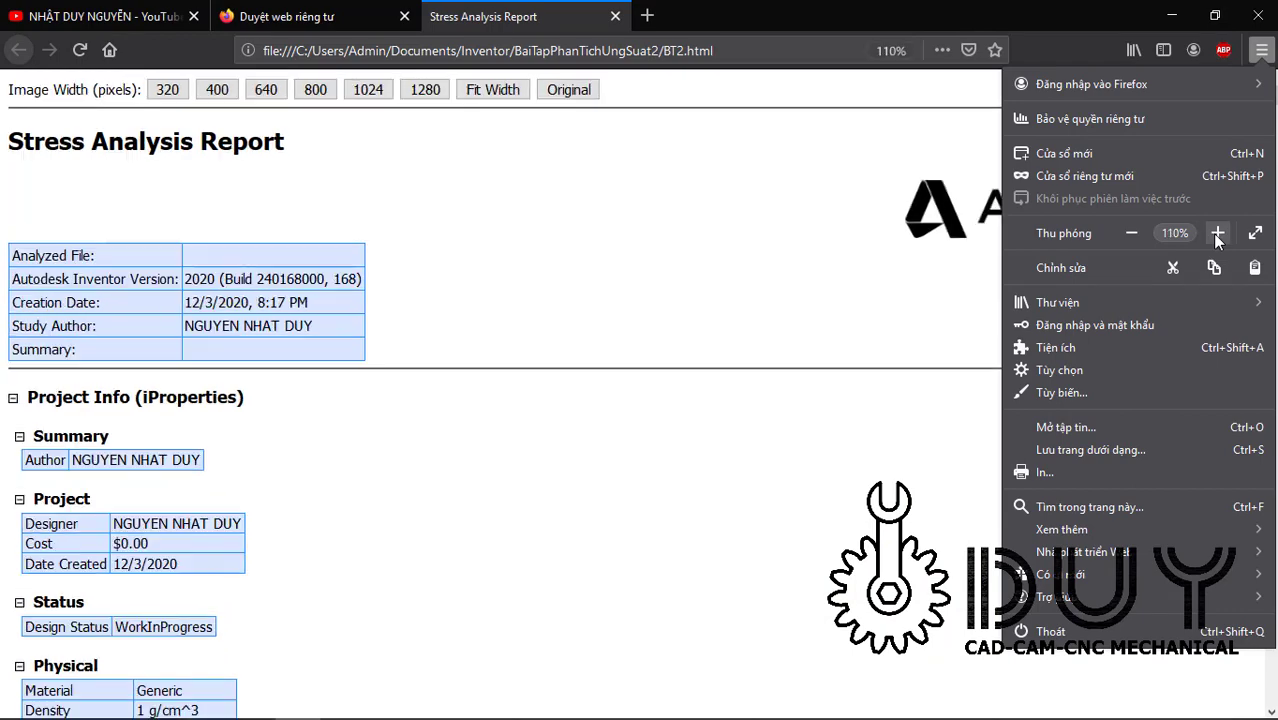
{"action": "left_click", "coordinate": [1217, 233]}
{"action": "left_click", "coordinate": [616, 280]}
- Examine the report's project information, mesh settings, material, operating conditions, reaction forces and result summary
{"action": "scroll", "coordinate": [616, 280], "scroll_direction": "down", "scroll_amount": 2}
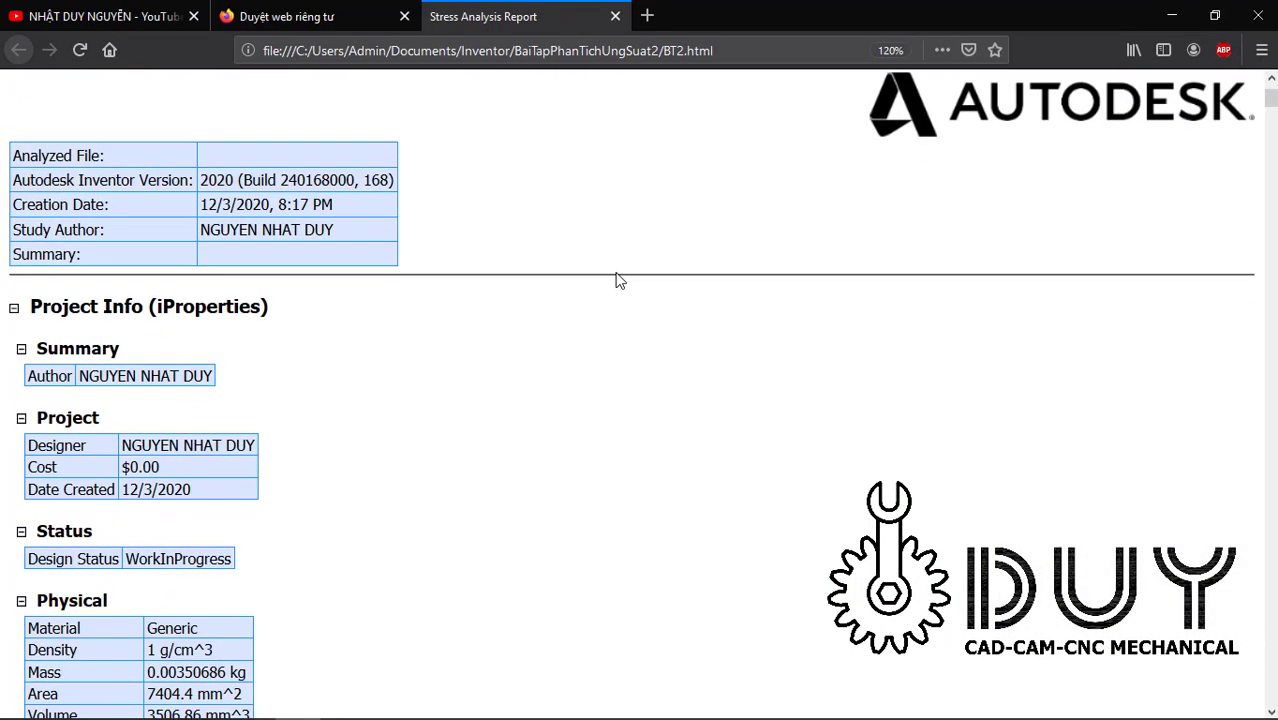
{"action": "scroll", "coordinate": [616, 280], "scroll_direction": "down", "scroll_amount": 5}
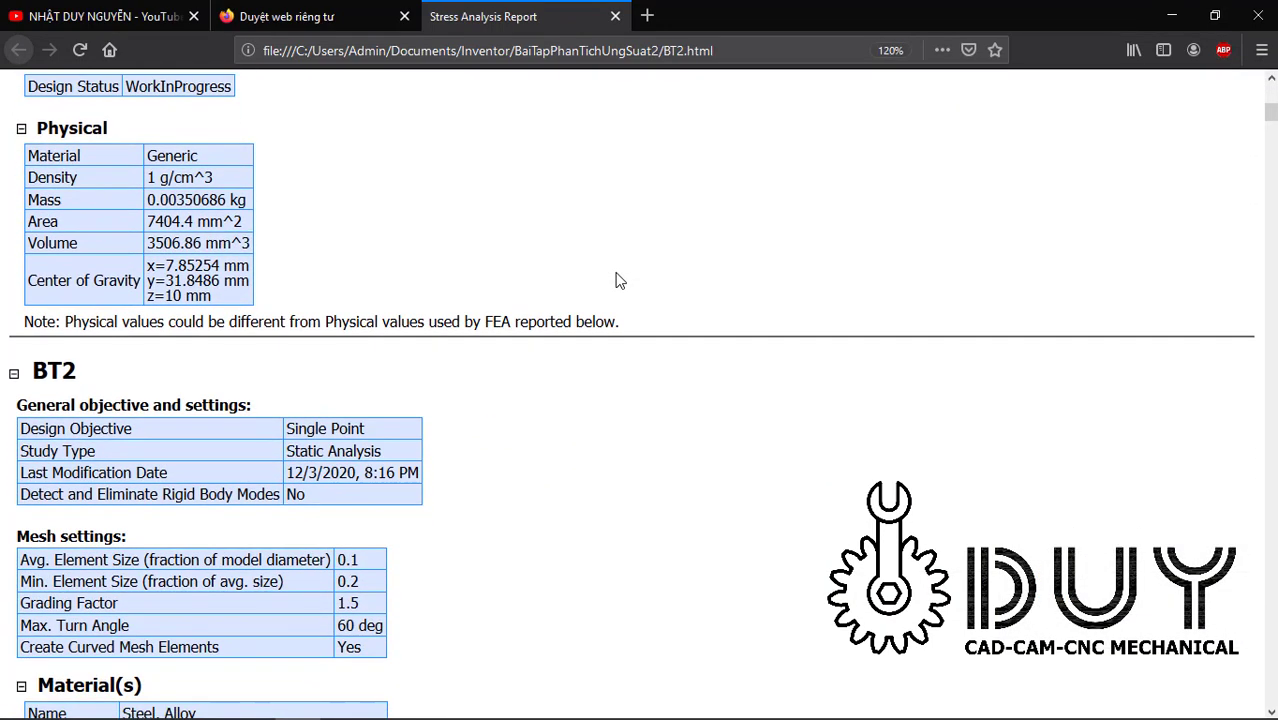
{"action": "scroll", "coordinate": [616, 280], "scroll_direction": "down", "scroll_amount": 5}
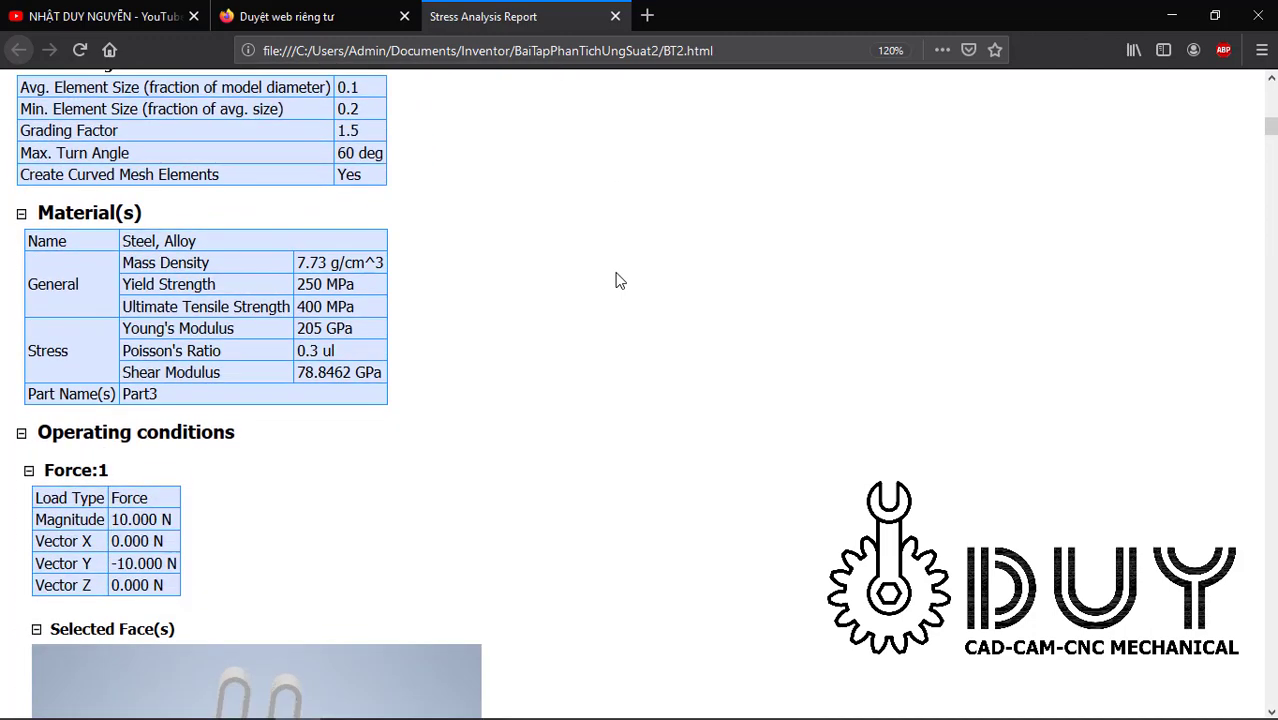
{"action": "scroll", "coordinate": [616, 280], "scroll_direction": "down", "scroll_amount": 5}
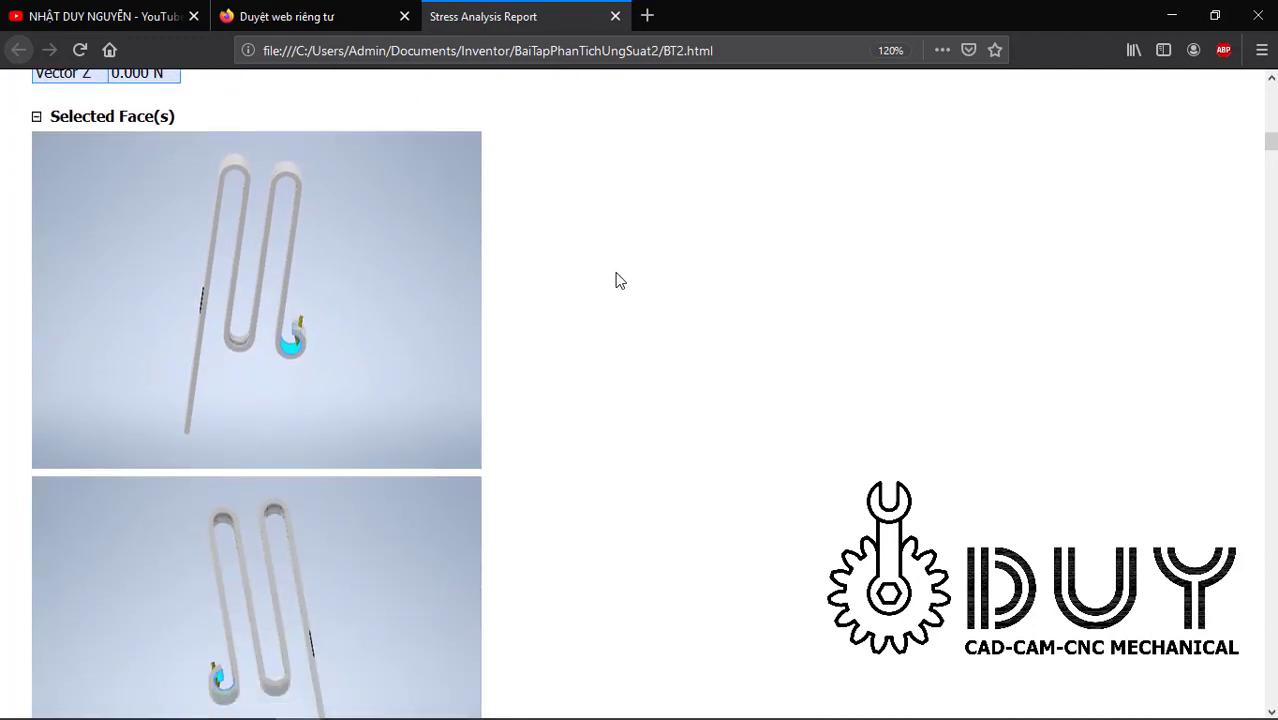
{"action": "scroll", "coordinate": [616, 280], "scroll_direction": "down", "scroll_amount": 8}
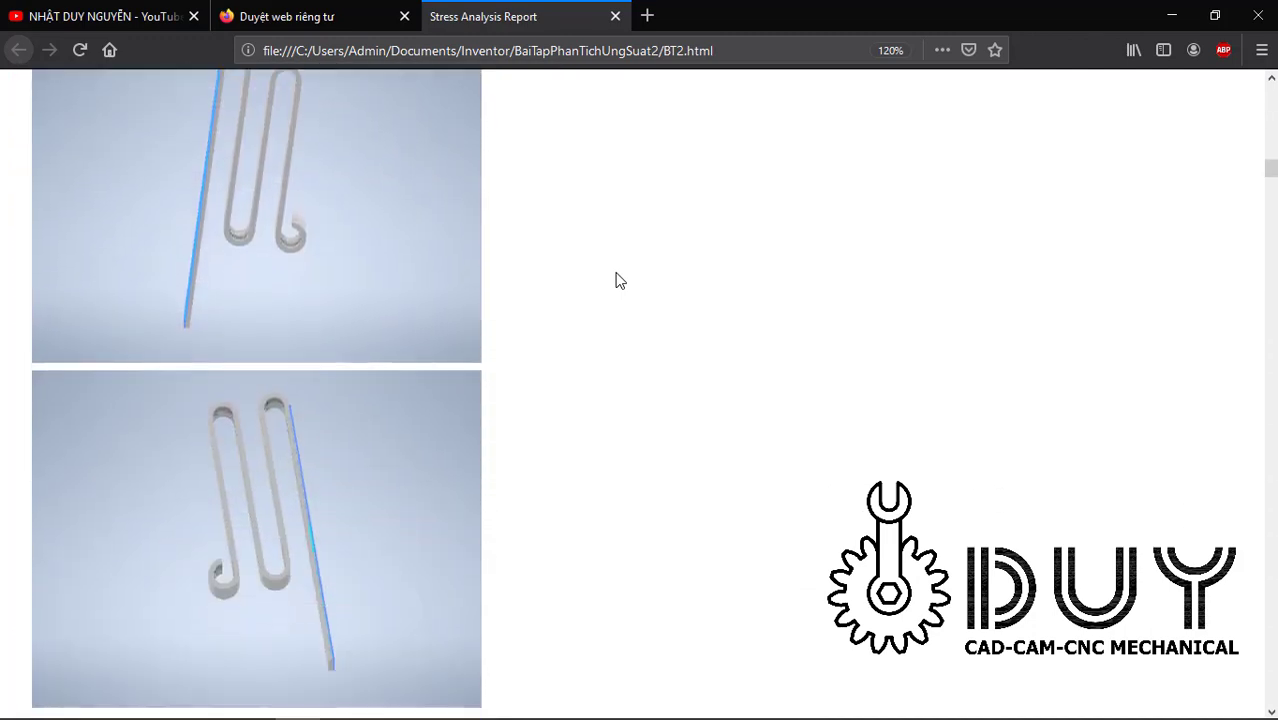
{"action": "scroll", "coordinate": [616, 280], "scroll_direction": "down", "scroll_amount": 4}
{"action": "scroll", "coordinate": [616, 280], "scroll_direction": "down", "scroll_amount": 3}
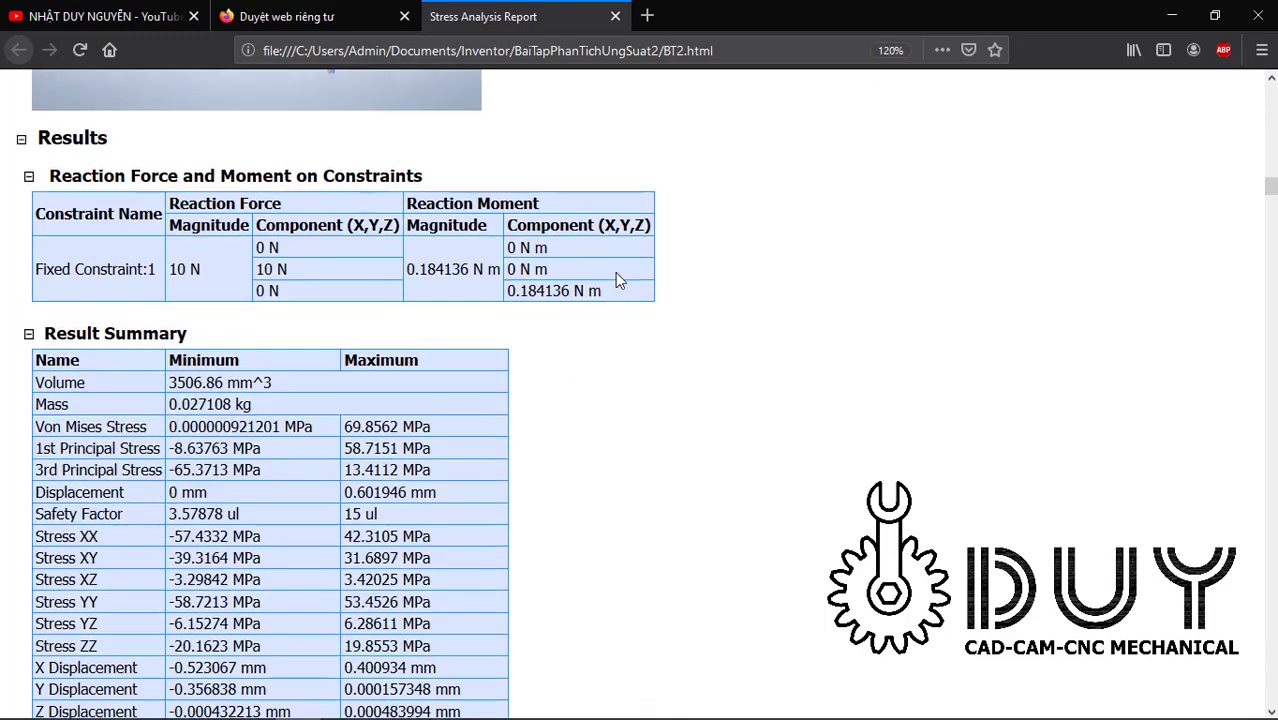
- Examine the report's figures for principal stresses, safety factor, stress components and the X, Y and Z displacements
{"action": "scroll", "coordinate": [616, 280], "scroll_direction": "down", "scroll_amount": 5}
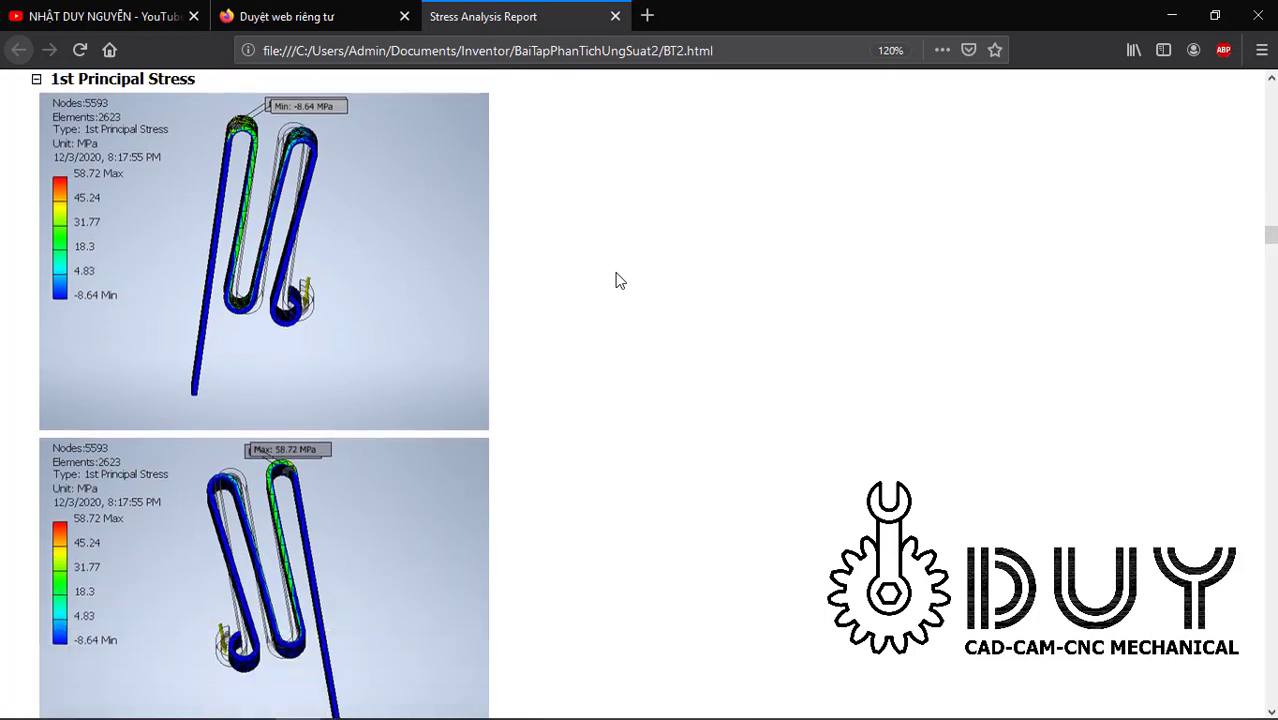
{"action": "scroll", "coordinate": [616, 280], "scroll_direction": "down", "scroll_amount": 3}
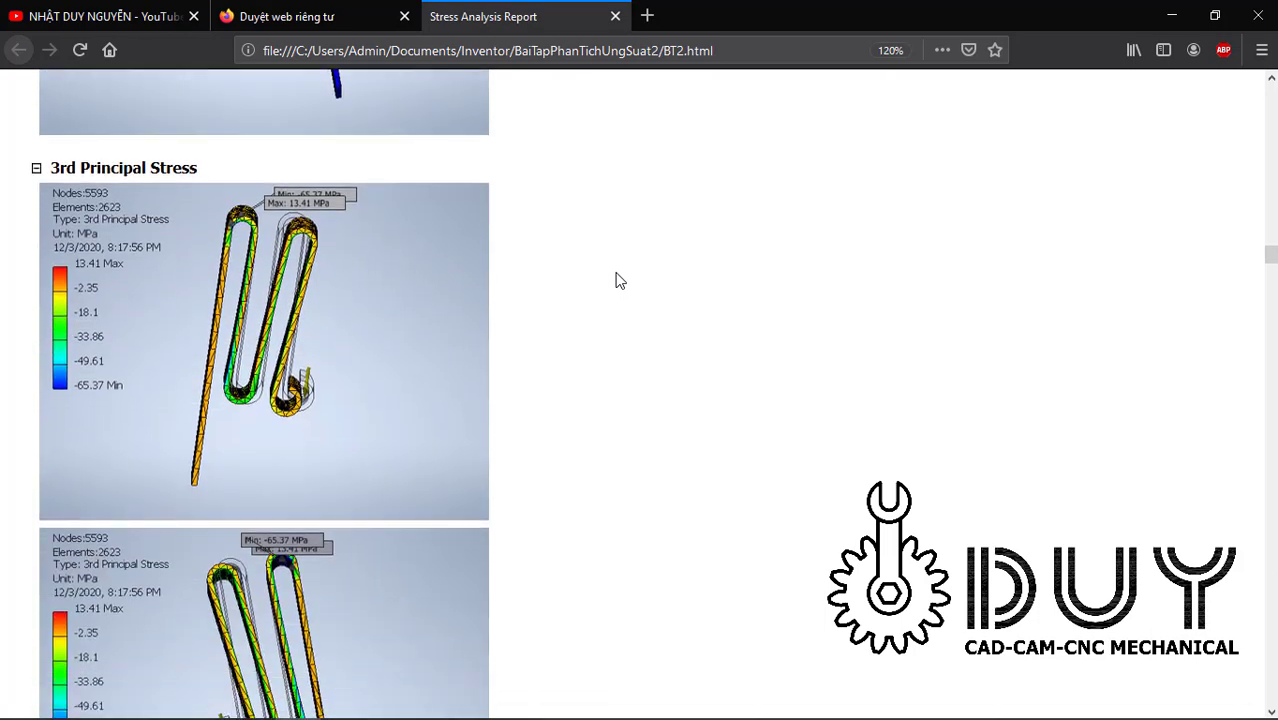
{"action": "scroll", "coordinate": [616, 280], "scroll_direction": "down", "scroll_amount": 5}
{"action": "scroll", "coordinate": [616, 280], "scroll_direction": "down", "scroll_amount": 3}
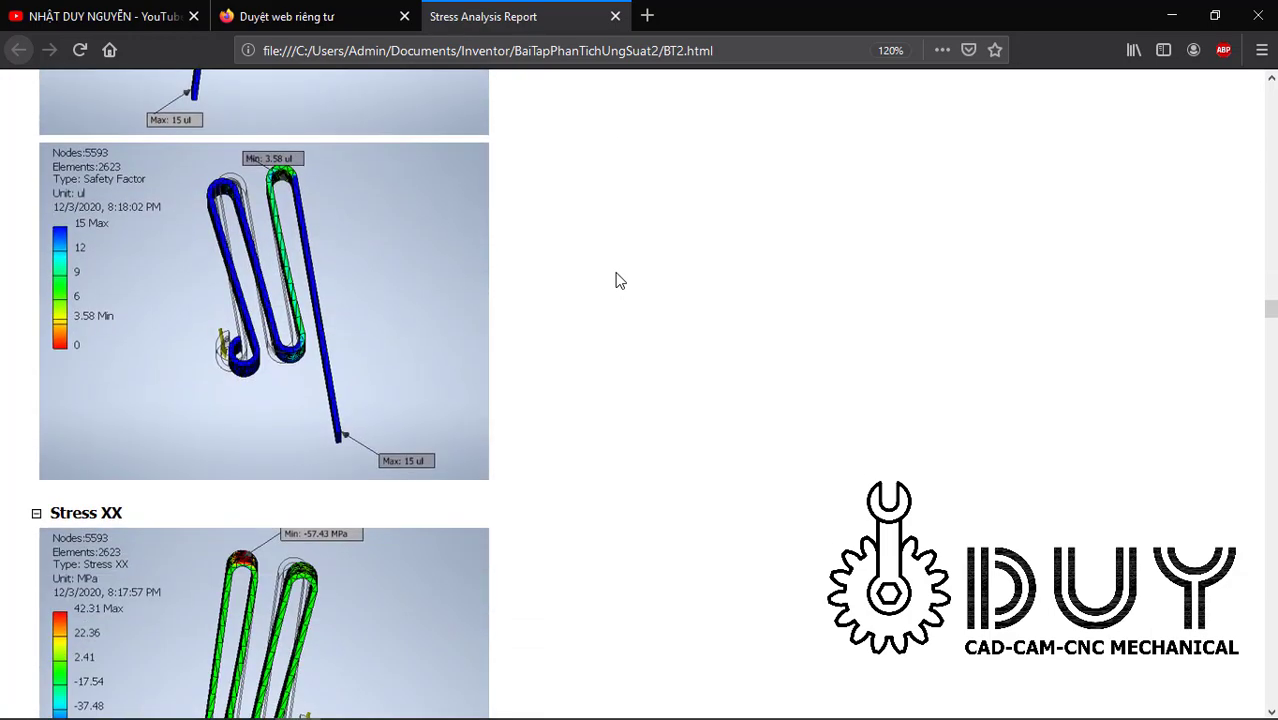
{"action": "scroll", "coordinate": [616, 280], "scroll_direction": "down", "scroll_amount": 4}
{"action": "scroll", "coordinate": [616, 280], "scroll_direction": "down", "scroll_amount": 7}
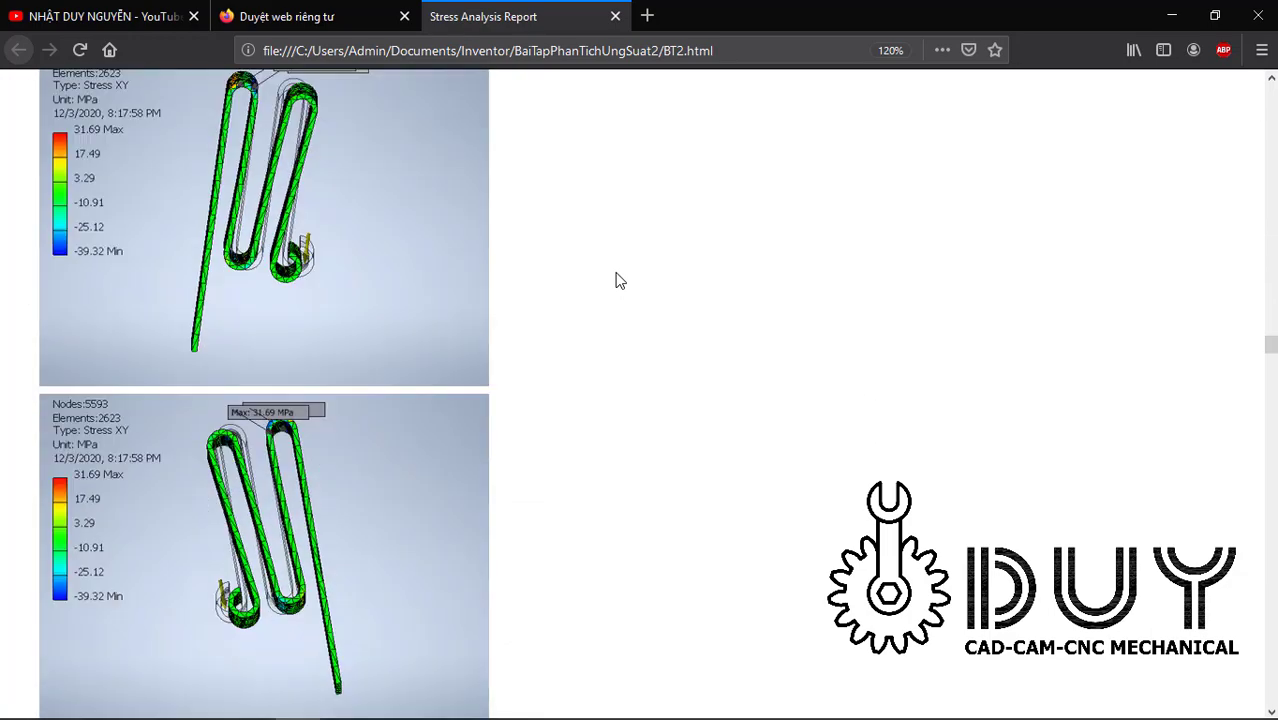
{"action": "scroll", "coordinate": [616, 280], "scroll_direction": "down", "scroll_amount": 7}
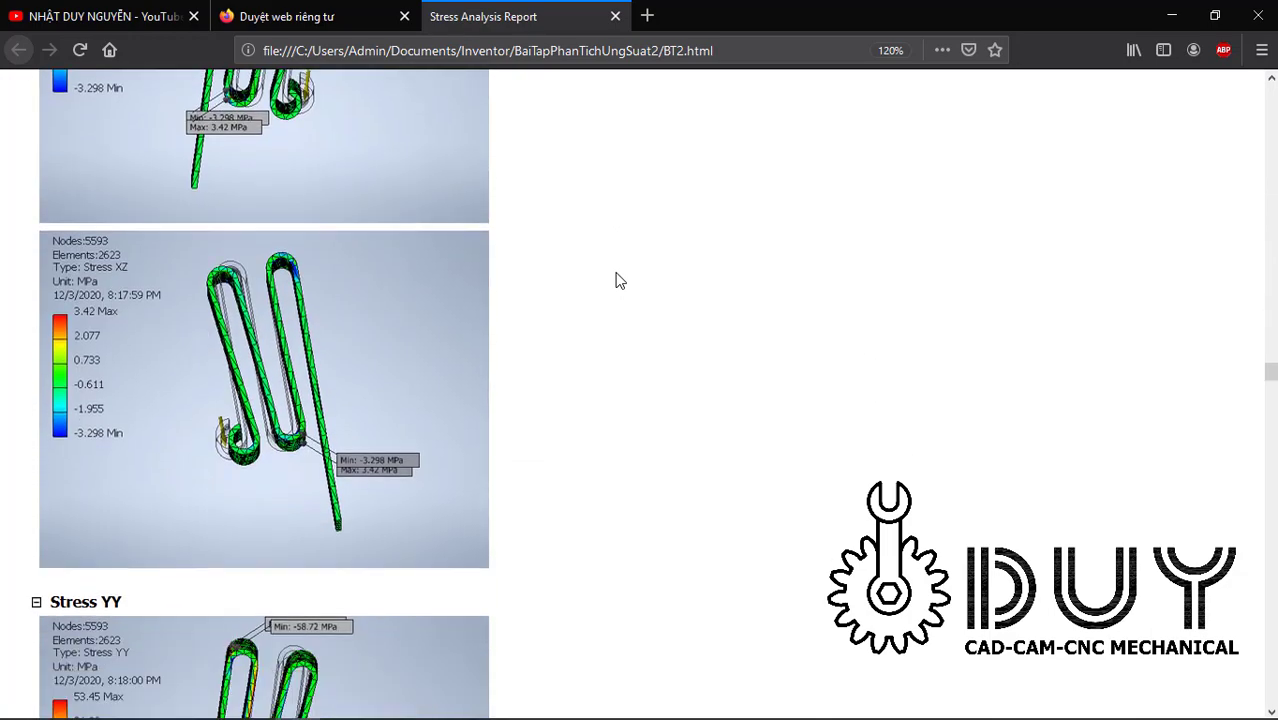
{"action": "scroll", "coordinate": [616, 280], "scroll_direction": "down", "scroll_amount": 4}
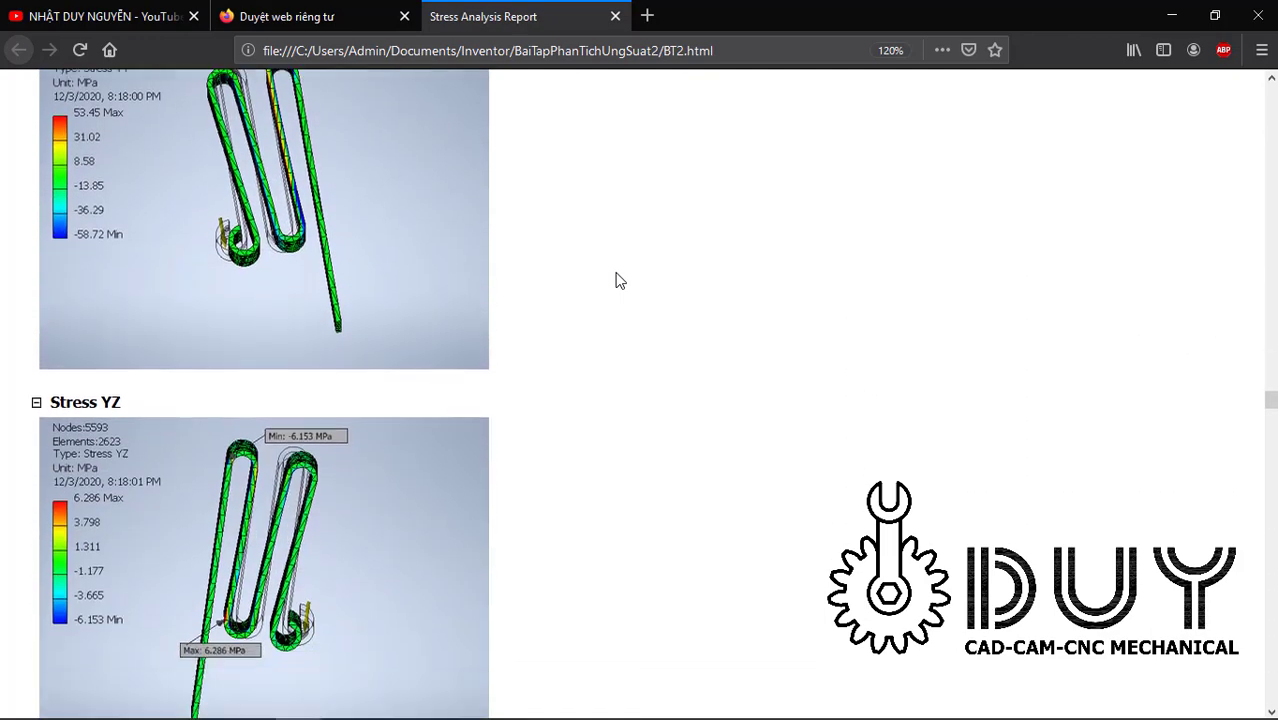
{"action": "scroll", "coordinate": [616, 280], "scroll_direction": "down", "scroll_amount": 6}
{"action": "scroll", "coordinate": [616, 280], "scroll_direction": "down", "scroll_amount": 5}
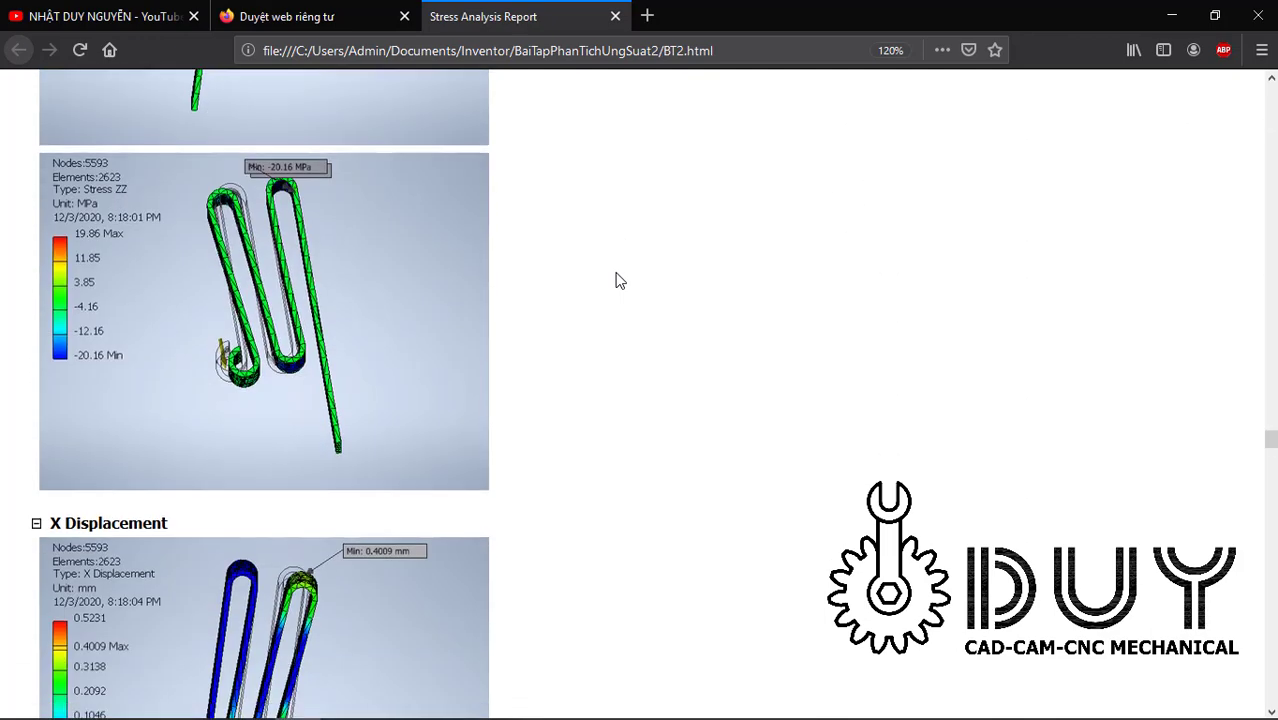
{"action": "scroll", "coordinate": [617, 280], "scroll_direction": "down", "scroll_amount": 3}
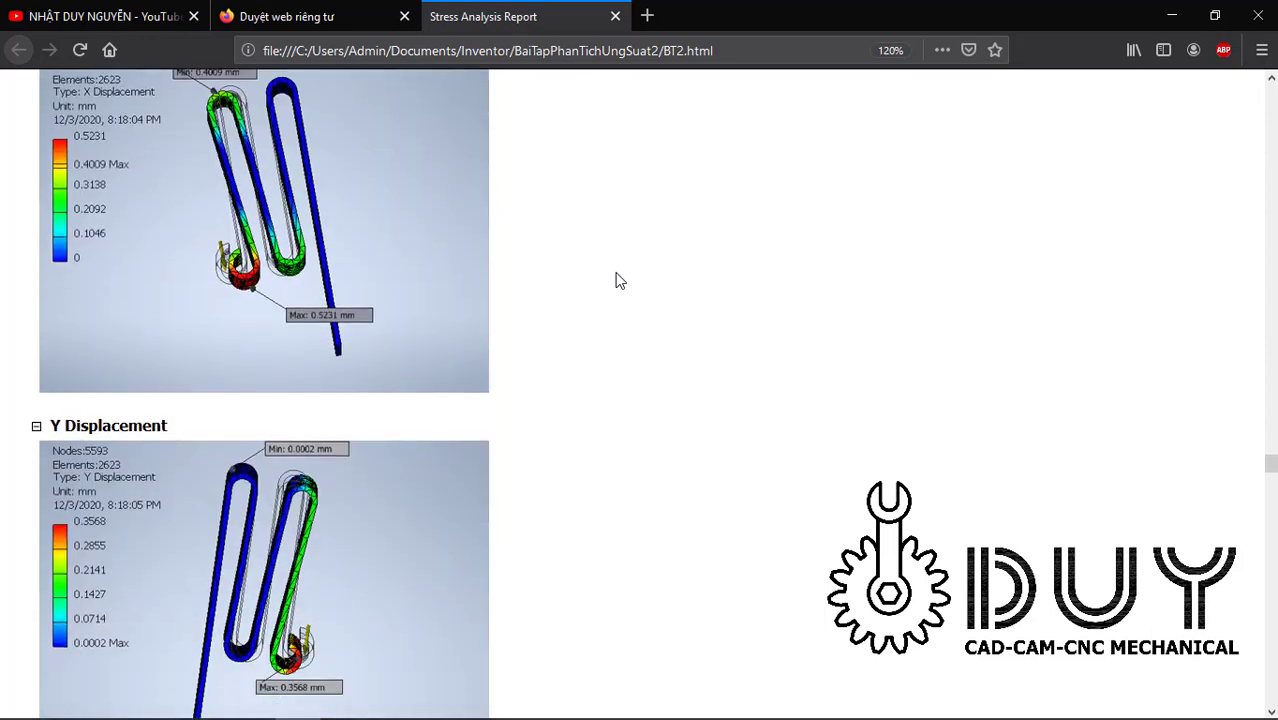
{"action": "scroll", "coordinate": [616, 280], "scroll_direction": "down", "scroll_amount": 4}
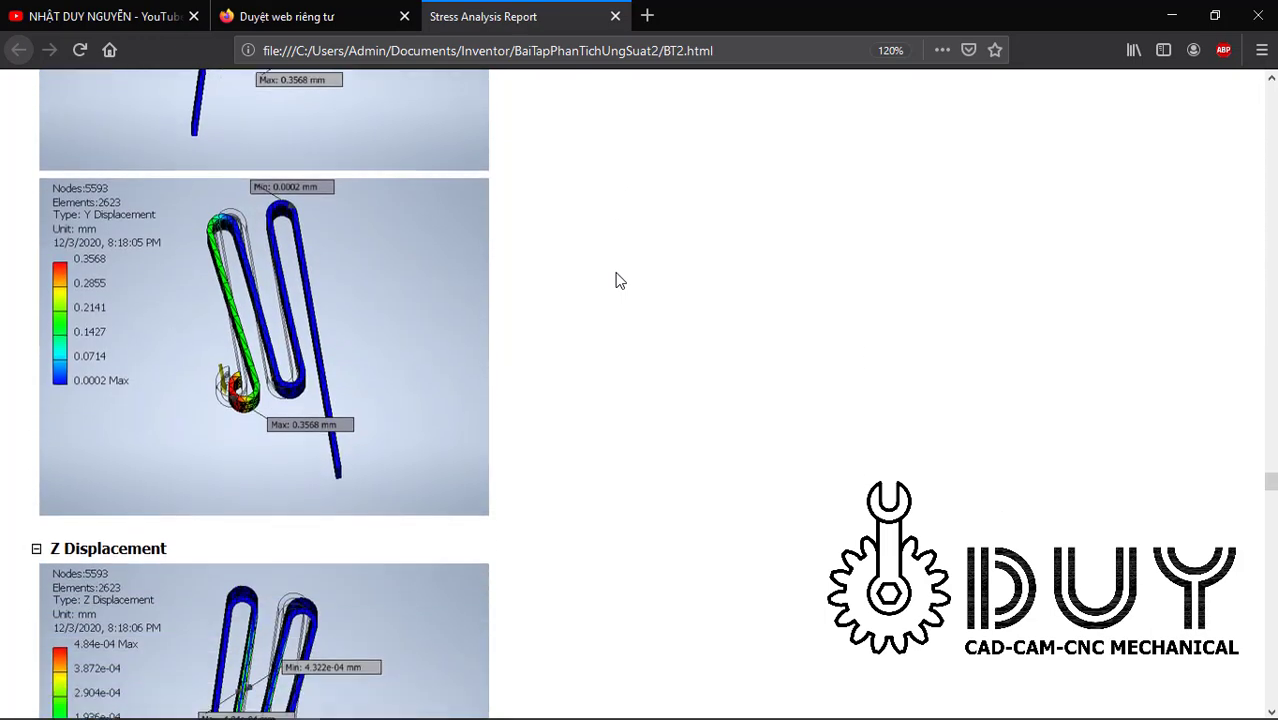
- Examine the report's strain figures from Equivalent Strain through Strain ZZ, down to the end of the page
{"action": "scroll", "coordinate": [616, 280], "scroll_direction": "down", "scroll_amount": 6}
{"action": "scroll", "coordinate": [617, 280], "scroll_direction": "down", "scroll_amount": 8}
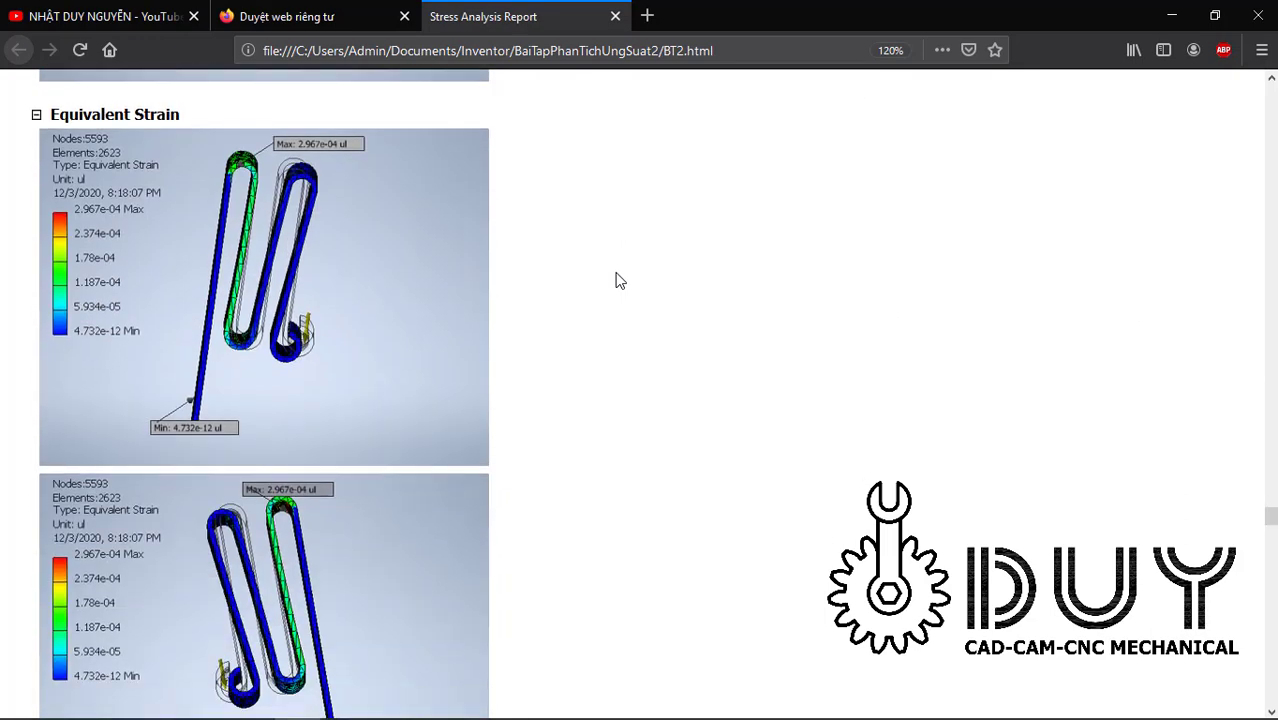
{"action": "scroll", "coordinate": [617, 280], "scroll_direction": "down", "scroll_amount": 20}
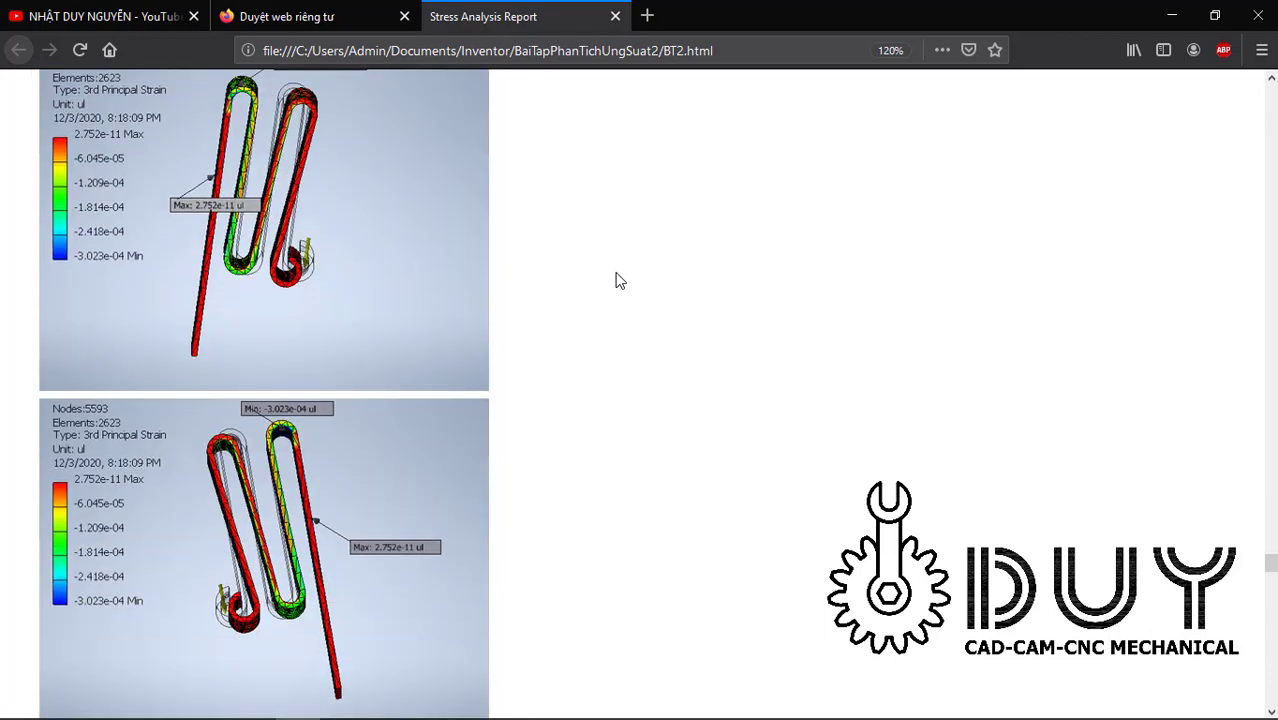
{"action": "scroll", "coordinate": [616, 281], "scroll_direction": "down", "scroll_amount": 15}
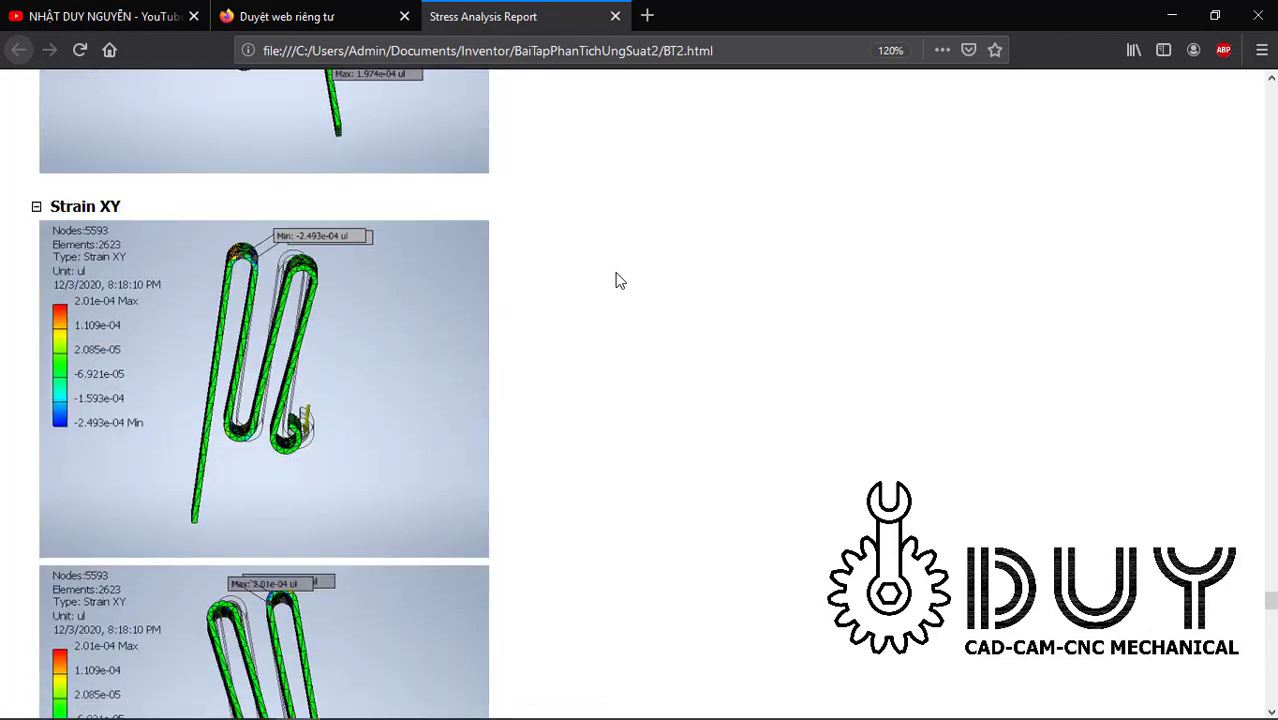
{"action": "scroll", "coordinate": [617, 281], "scroll_direction": "down", "scroll_amount": 20}
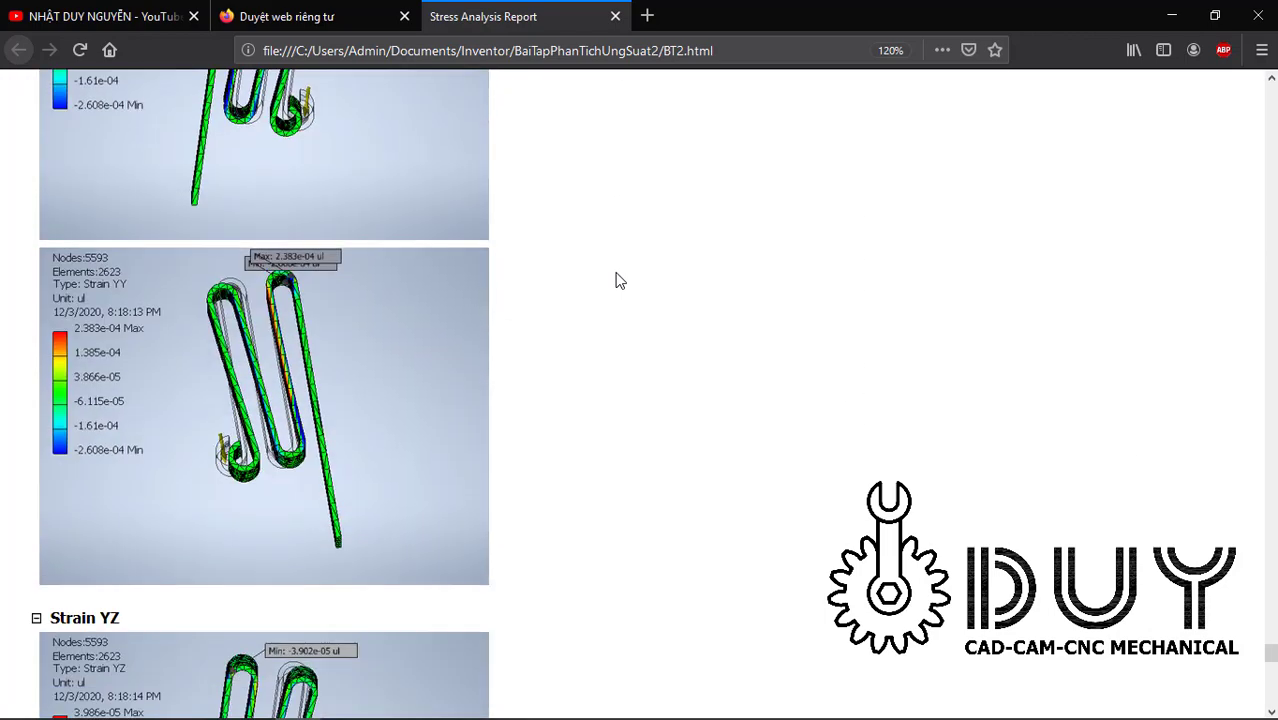
{"action": "scroll", "coordinate": [617, 281], "scroll_direction": "down", "scroll_amount": 3}
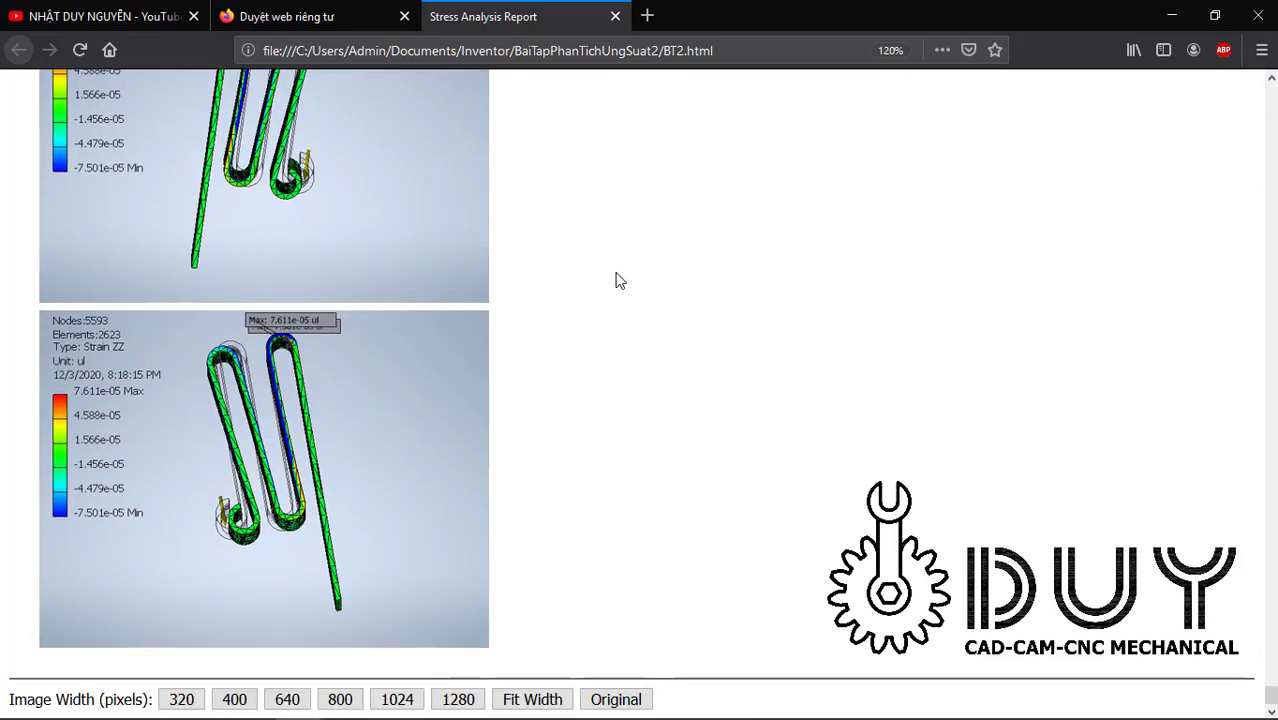